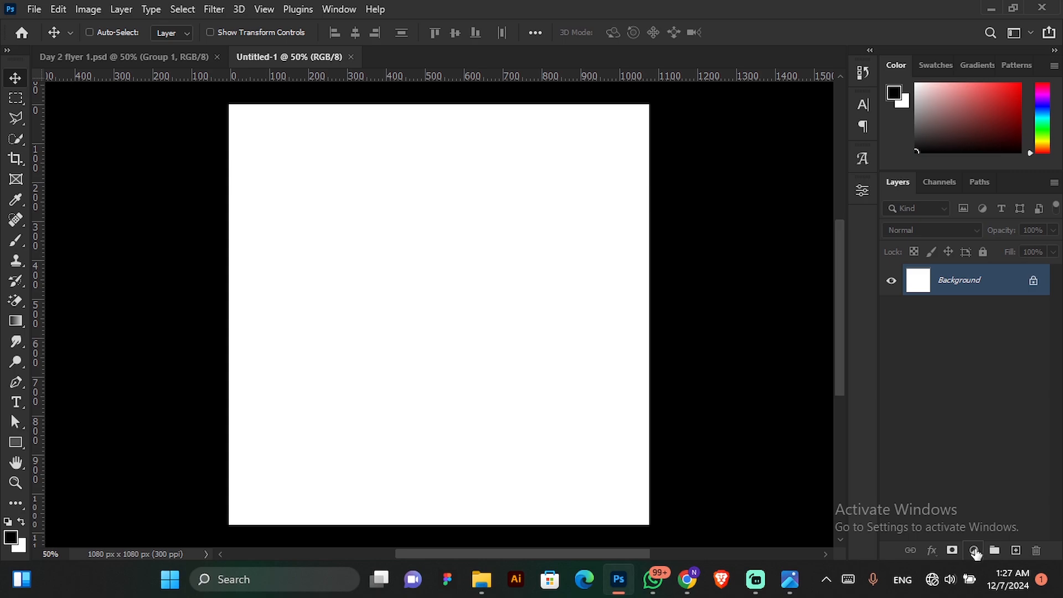
Add a Solid Color fill layer in bright green above the white background.
click(973, 550)
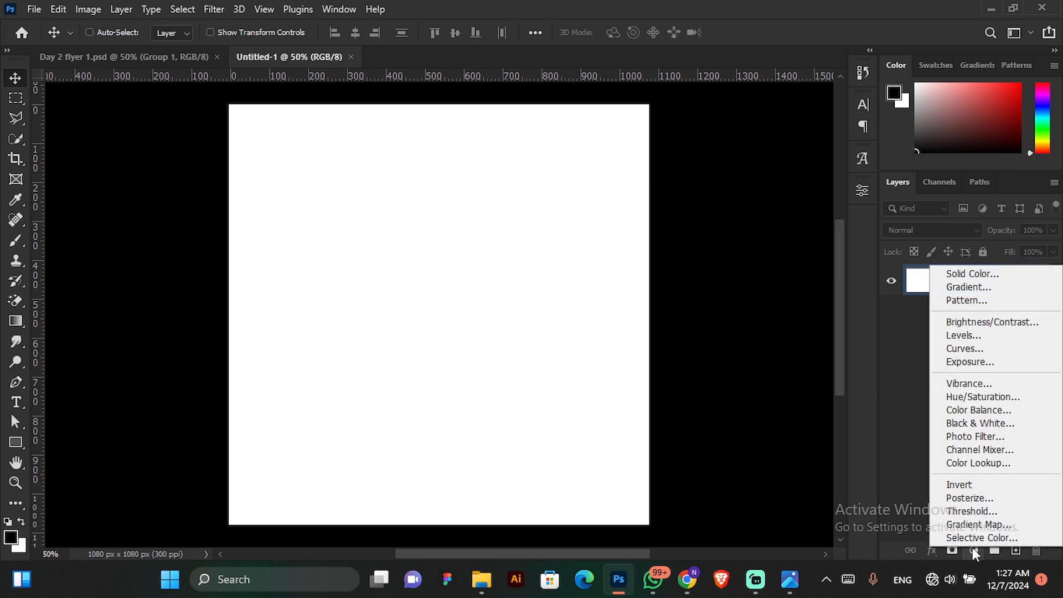
click(976, 274)
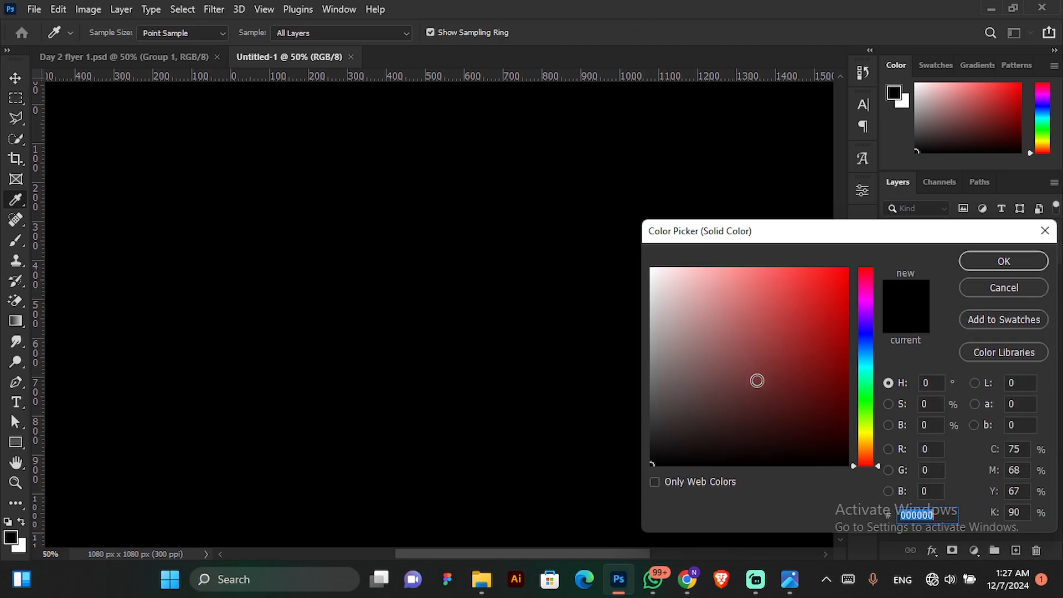
mouse_move(819, 377)
mouse_down()
mouse_move(842, 372)
mouse_move(846, 352)
mouse_up()
drag(865, 413, 866, 402)
drag(845, 287, 856, 296)
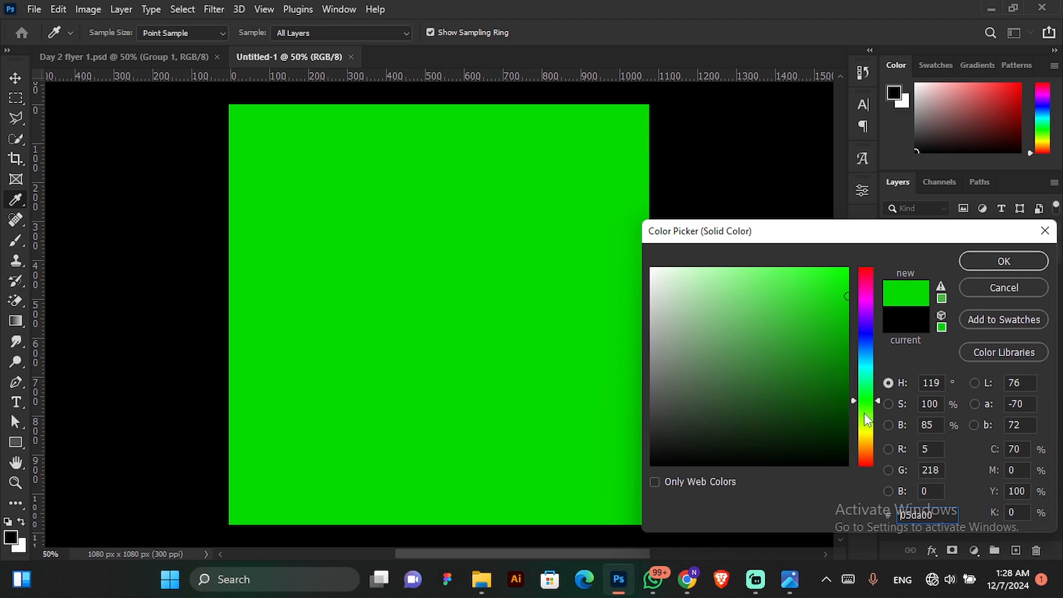
drag(864, 415, 866, 401)
click(984, 262)
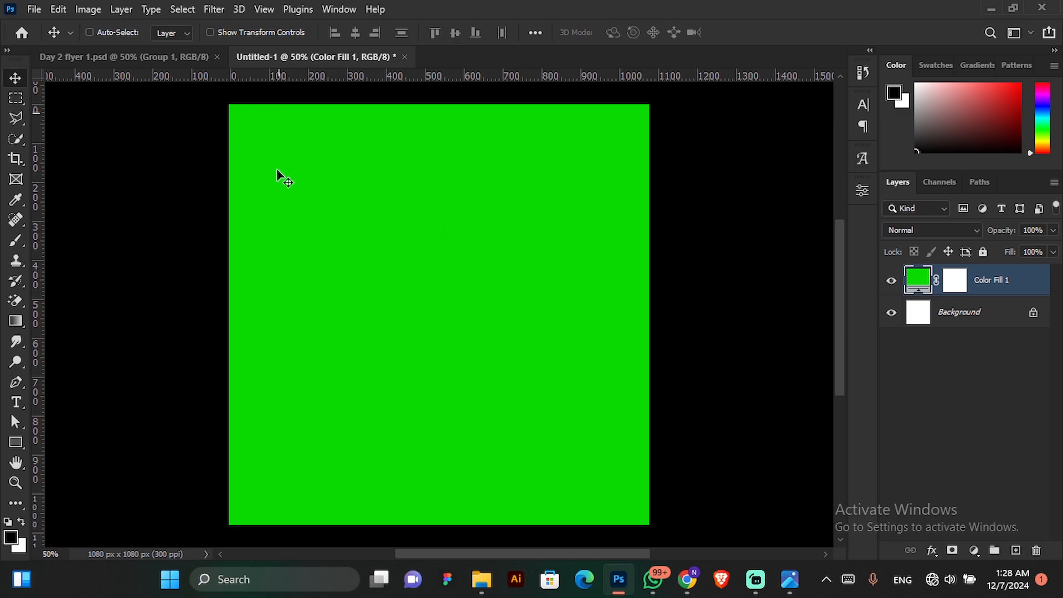
Copy Group 1 with the curved background shapes from Day 2 flyer 1.psd into the Untitled-1 document.
click(134, 56)
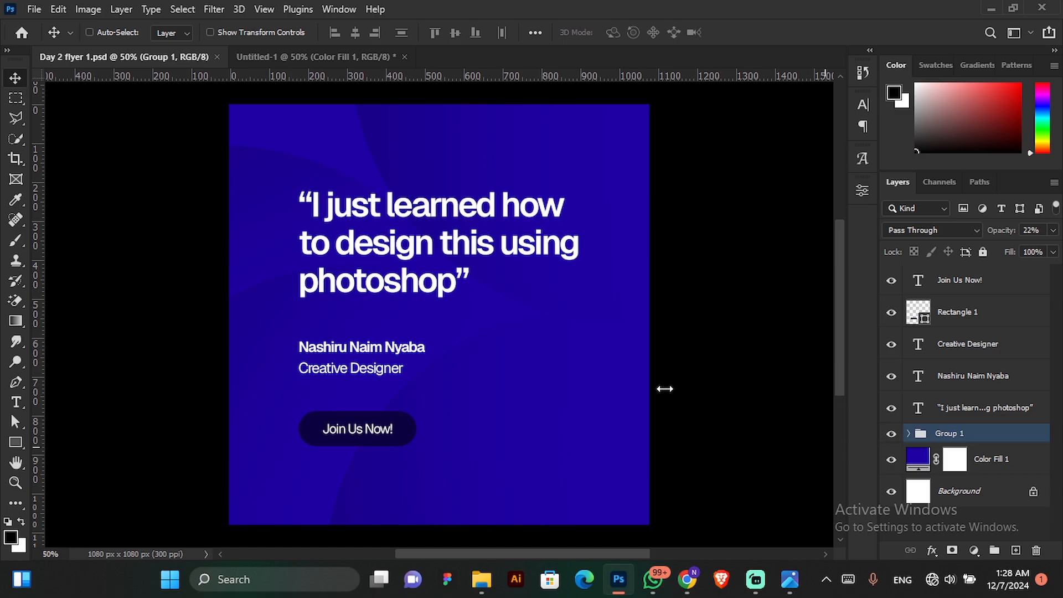
click(889, 436)
click(889, 437)
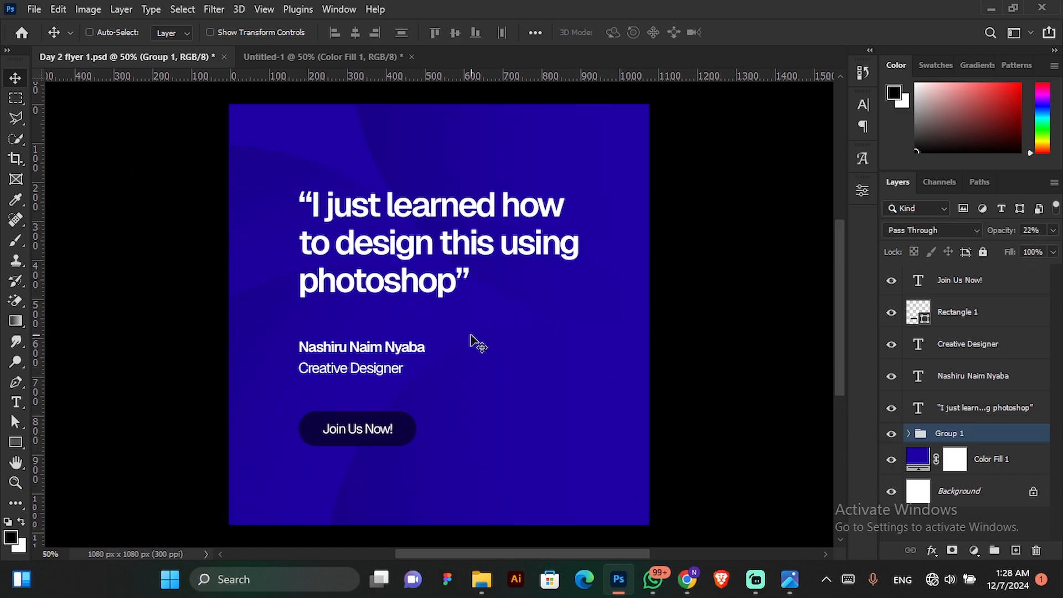
key(ctrl)
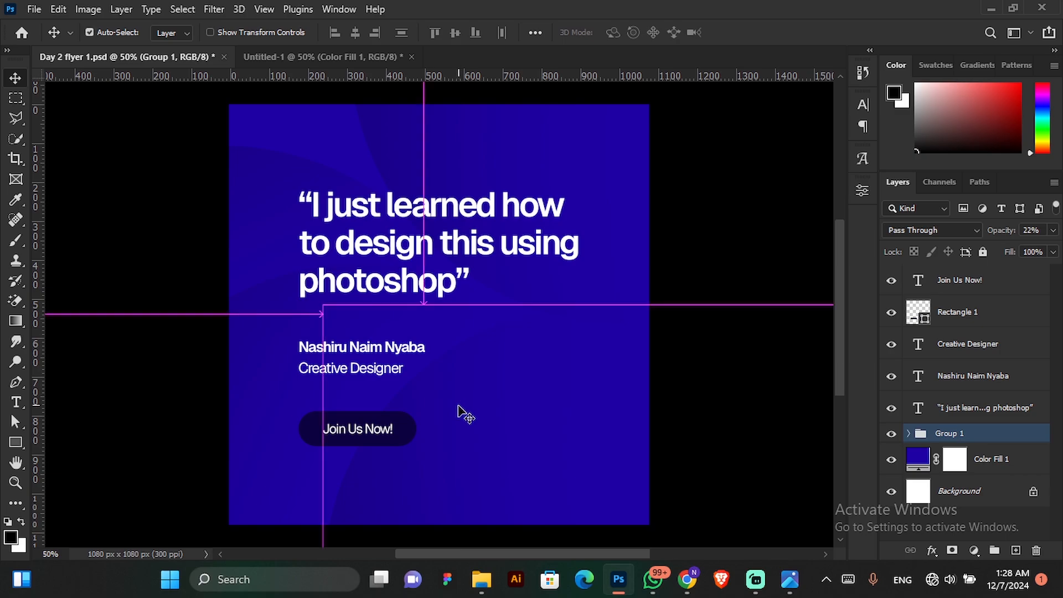
click(333, 60)
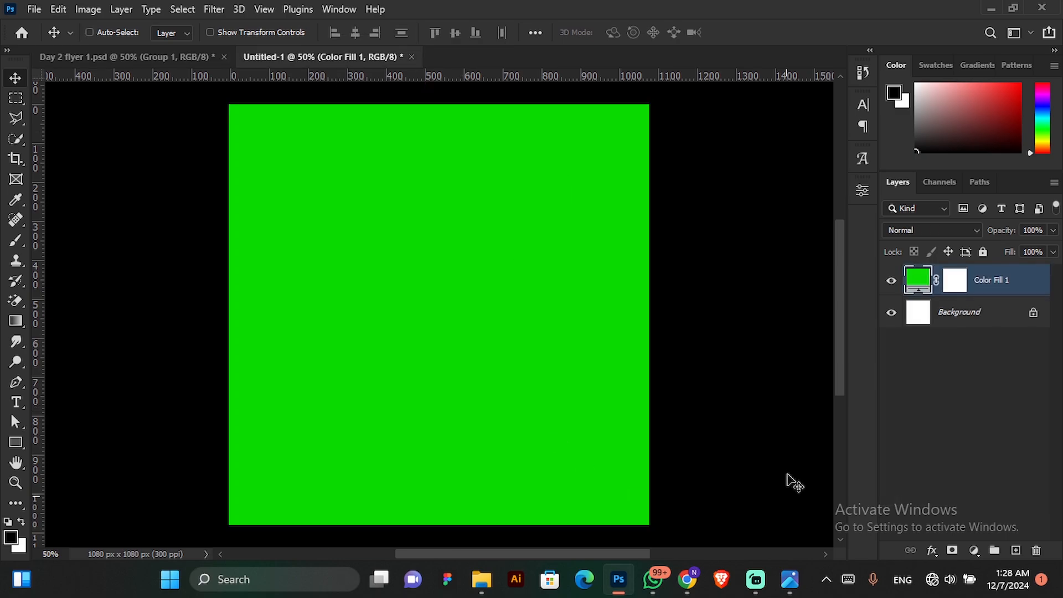
key(ctrl)
drag(563, 334, 560, 331)
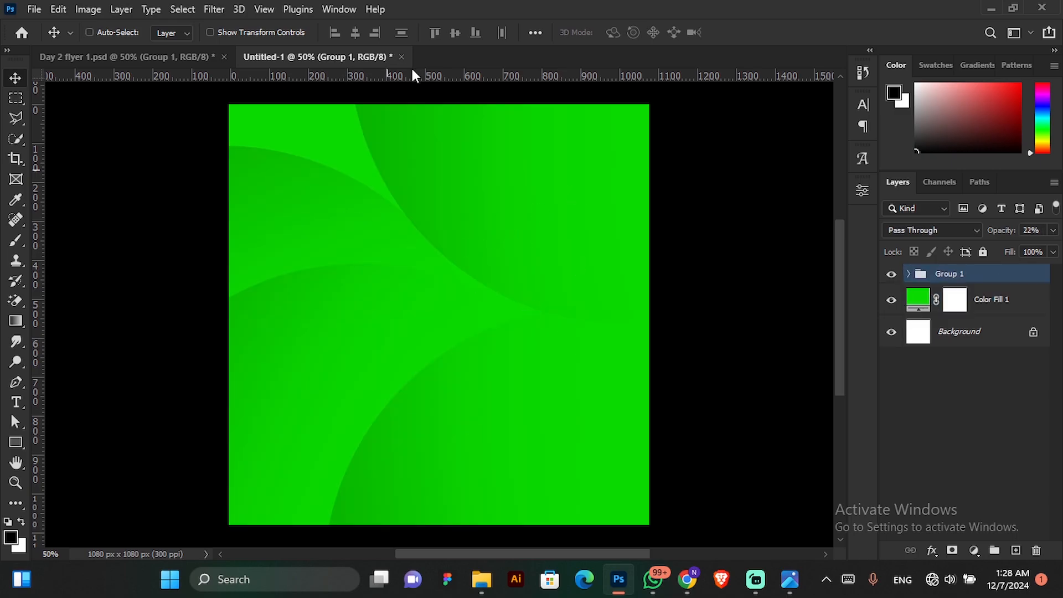
Set the opacity of the curved-shapes group to 14%.
click(1051, 231)
drag(995, 247, 991, 249)
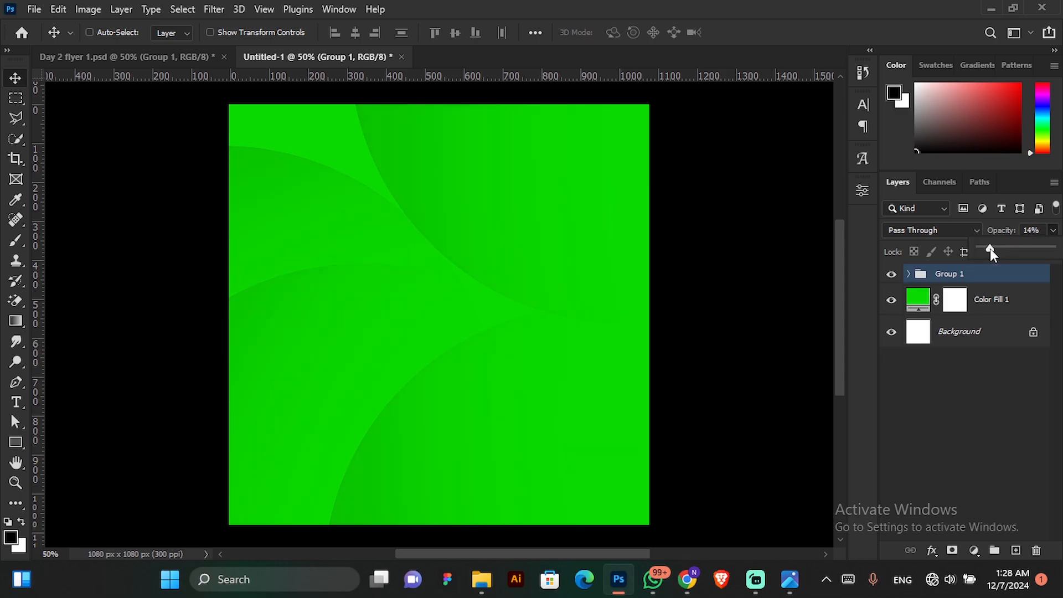
click(626, 232)
Copy the "I just learned how to design this using photoshop" text layer from Day 2 flyer 1.psd into the upper part of Untitled-1.
click(89, 57)
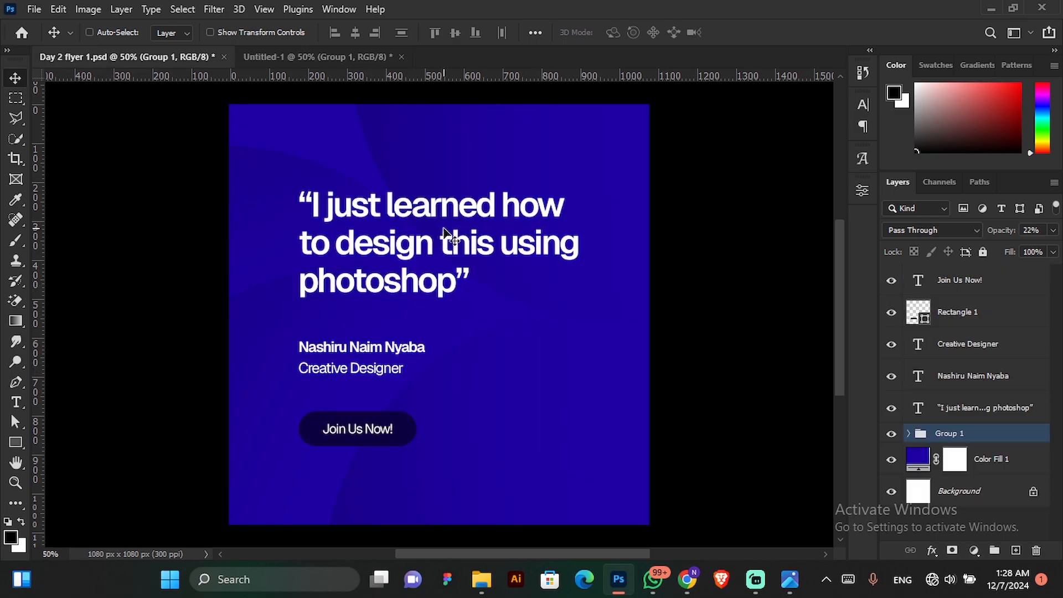
key(ctrl)
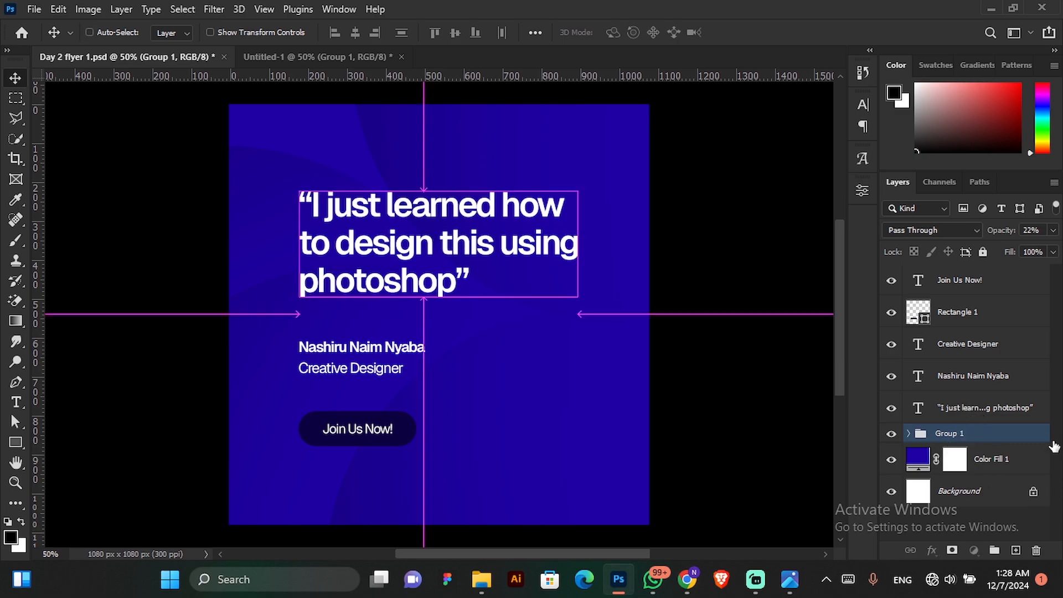
click(921, 414)
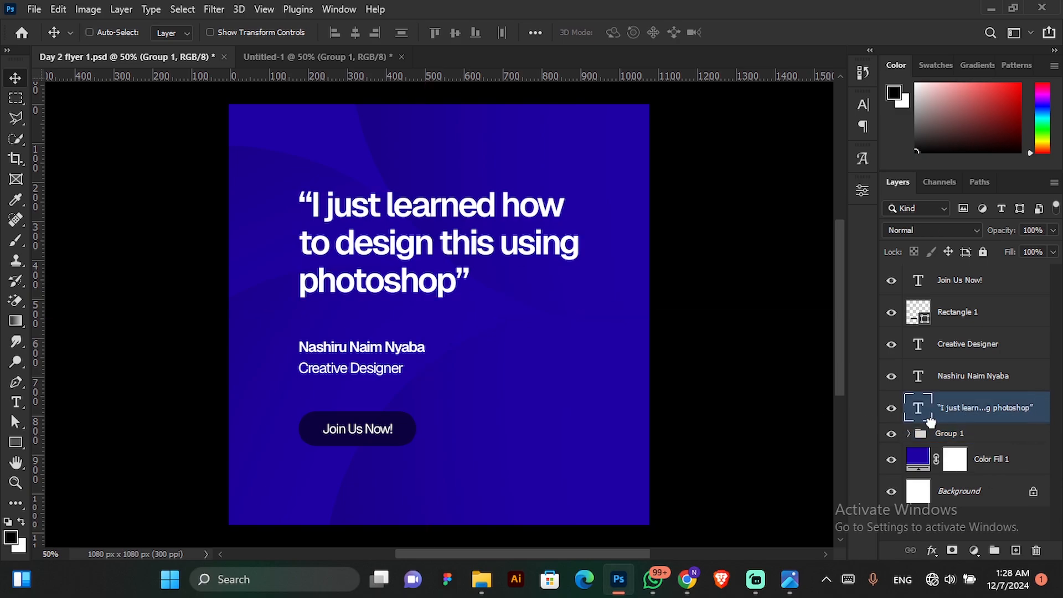
key(ctrl)
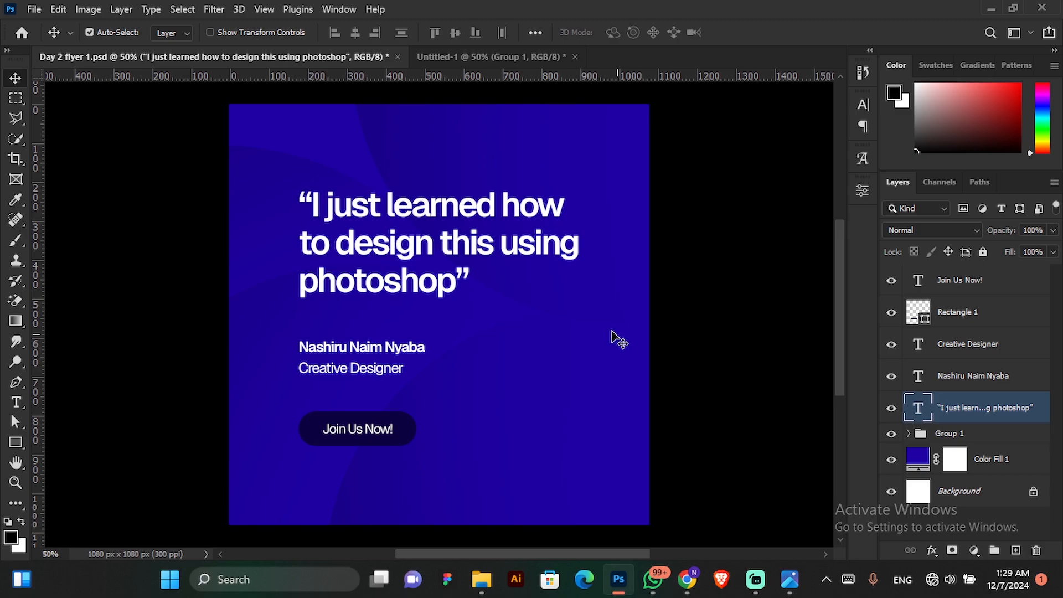
click(456, 58)
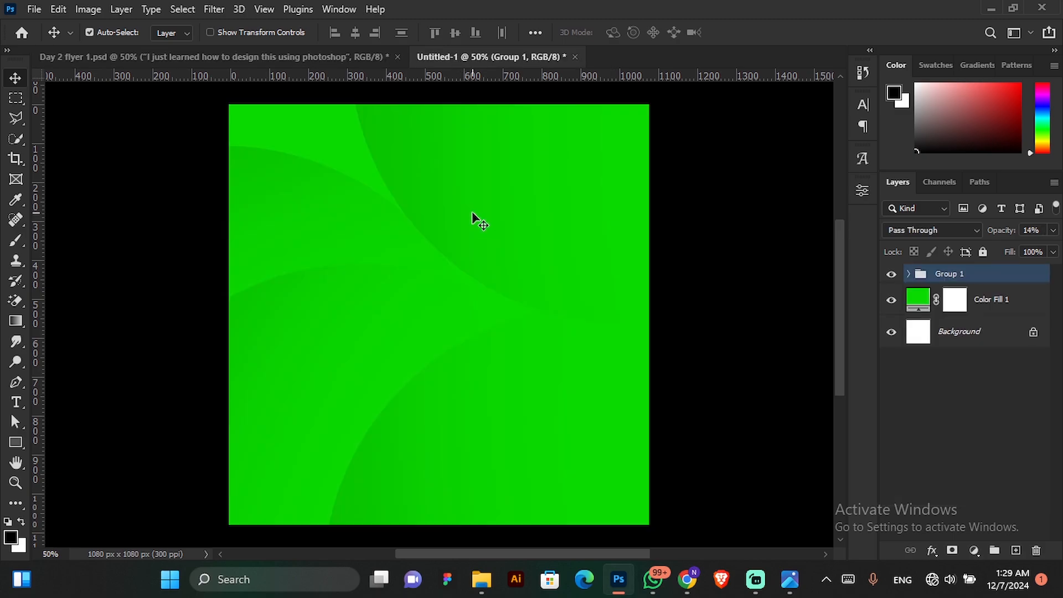
mouse_move(472, 211)
mouse_down()
mouse_move(460, 214)
mouse_move(506, 227)
mouse_move(490, 243)
mouse_move(490, 220)
mouse_up()
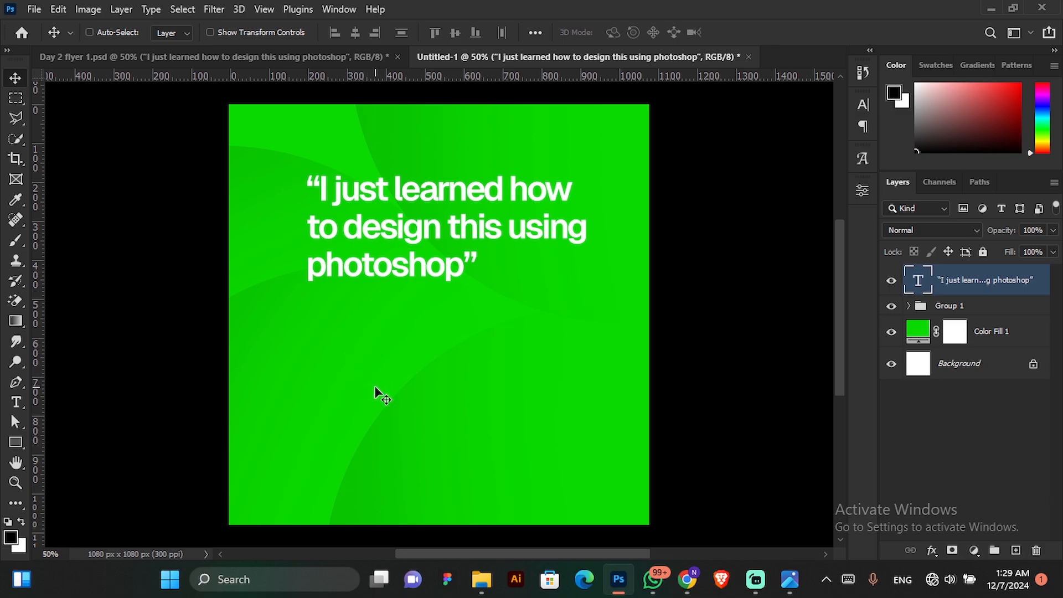
Draw a black circle about 252 px in diameter below the start of the quote with the Ellipse tool and duplicate its layer.
click(15, 443)
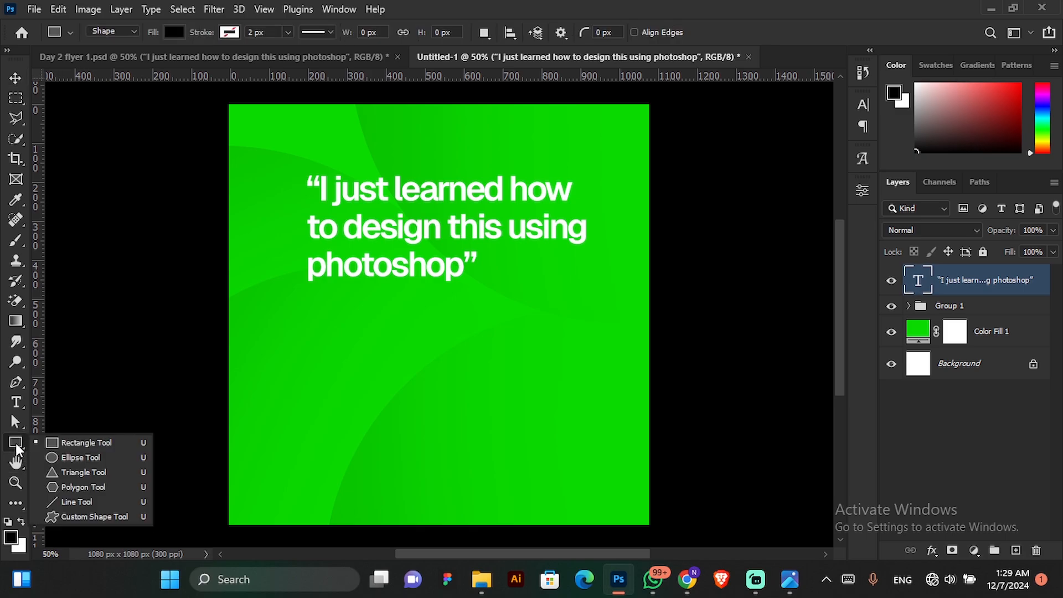
click(70, 458)
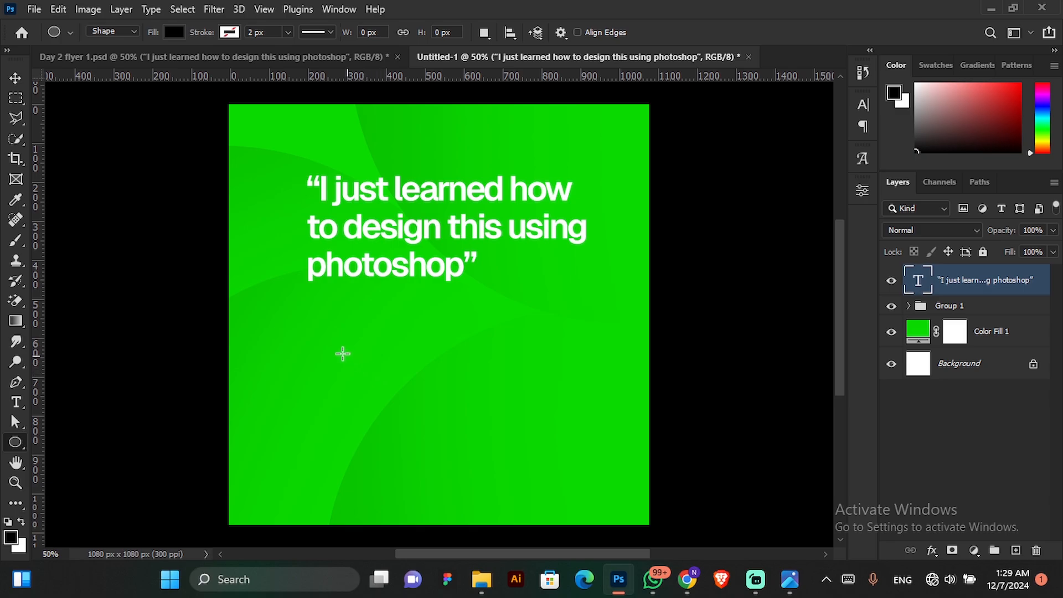
drag(298, 322, 396, 426)
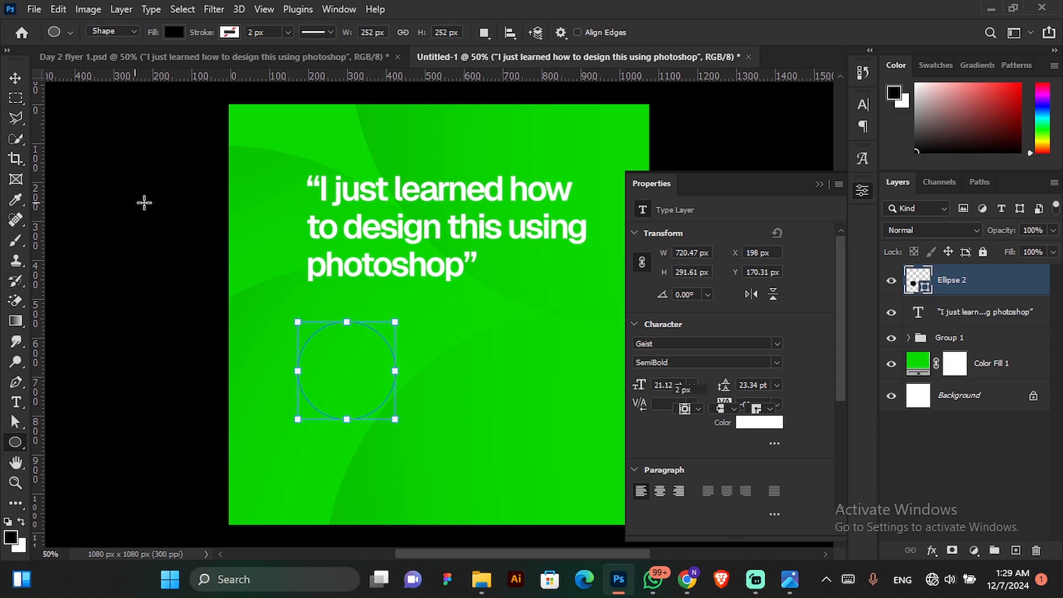
click(16, 78)
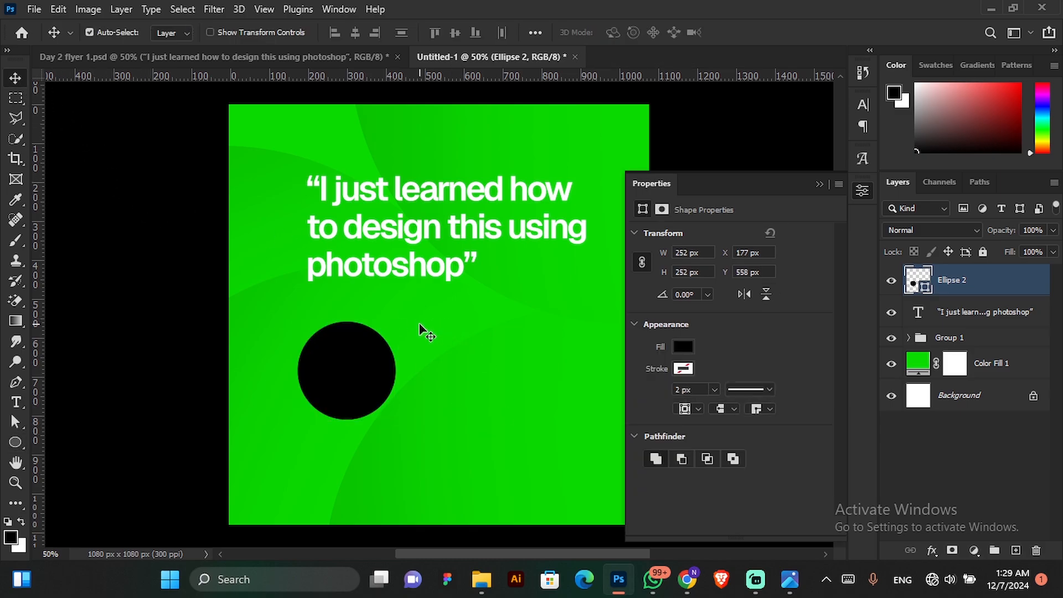
key(ctrl+j)
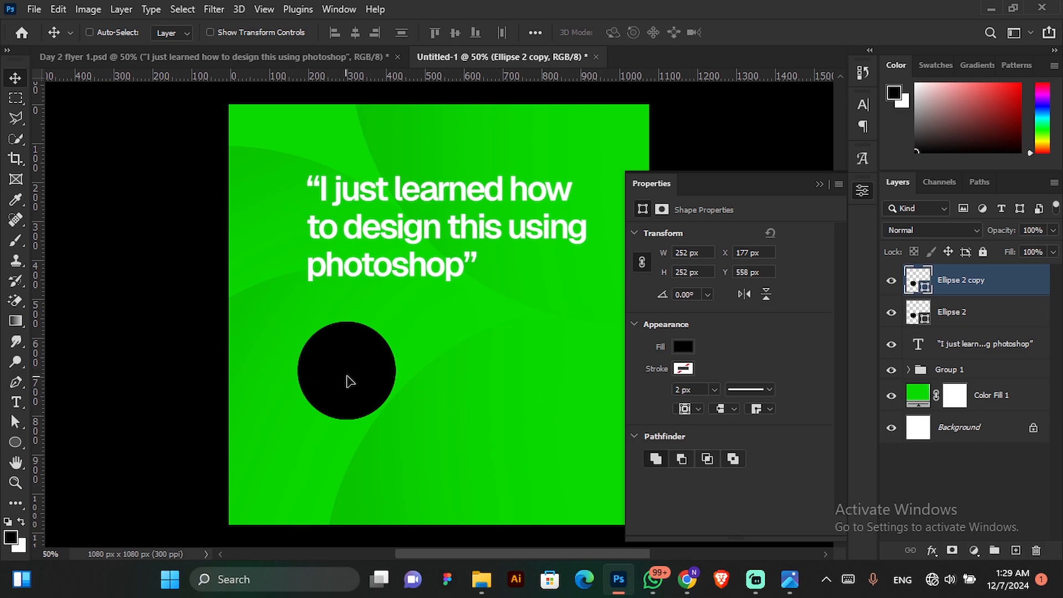
drag(343, 372, 367, 373)
drag(350, 375, 432, 370)
key(ctrl+z)
drag(351, 383, 441, 380)
key(ctrl)
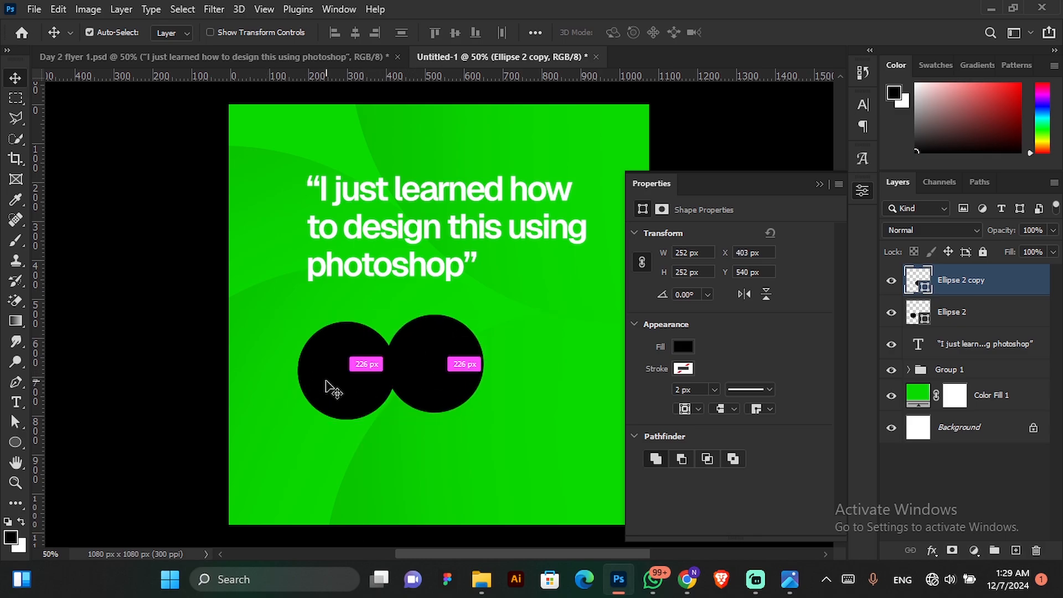
key(ctrl+z)
Place the duplicate circle level beside the first, and add a third copy in line to its right.
drag(346, 387, 451, 372)
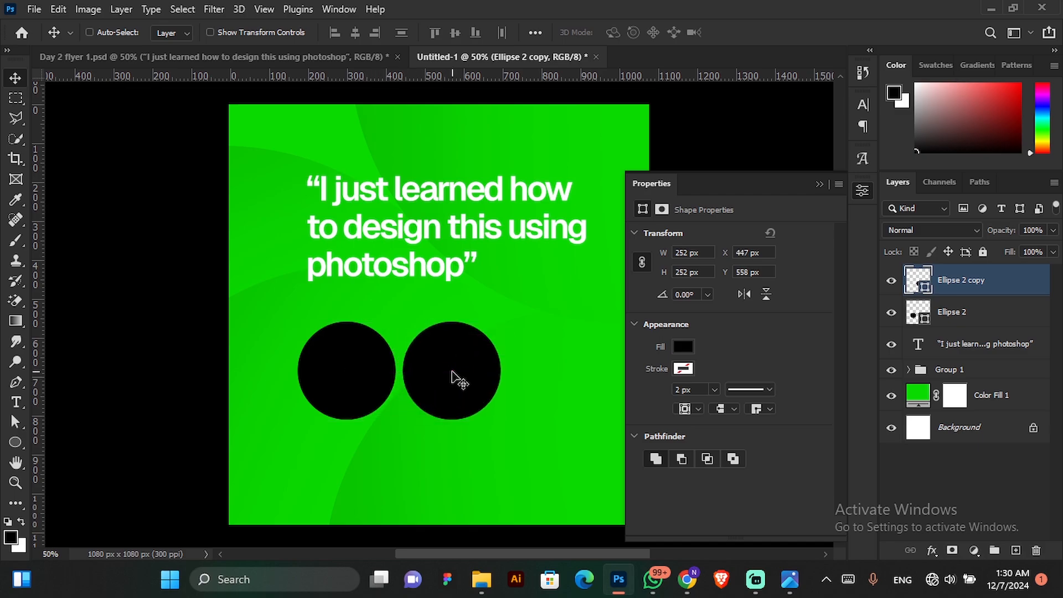
key(ctrl+j)
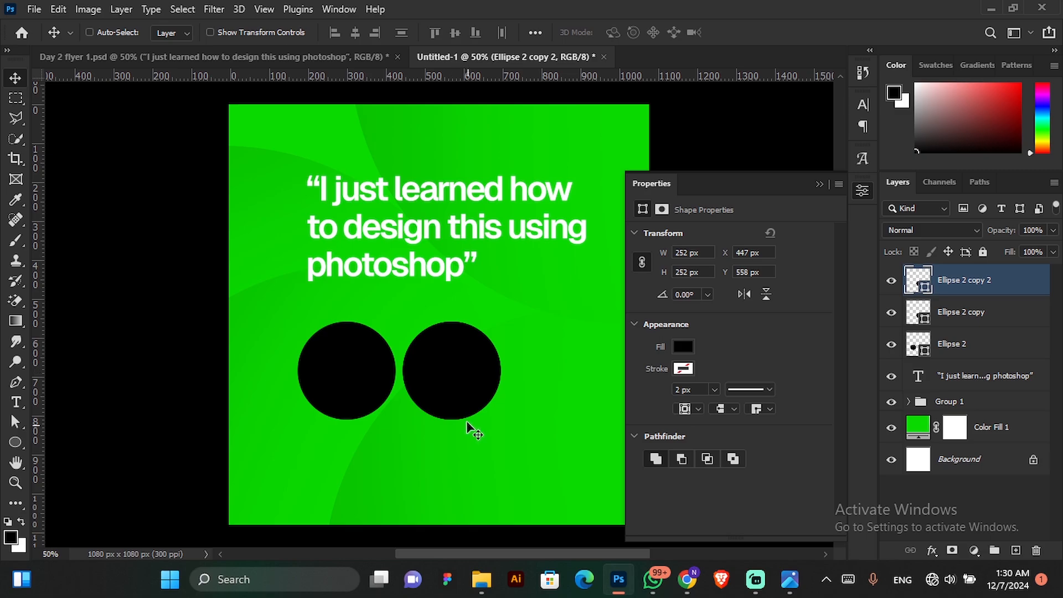
drag(445, 377, 558, 372)
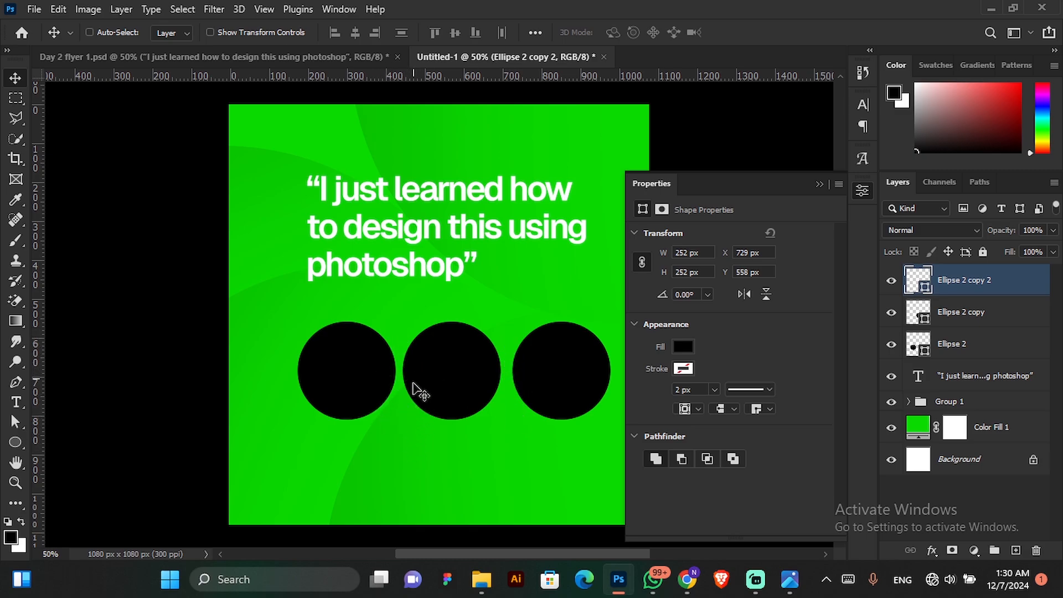
click(817, 184)
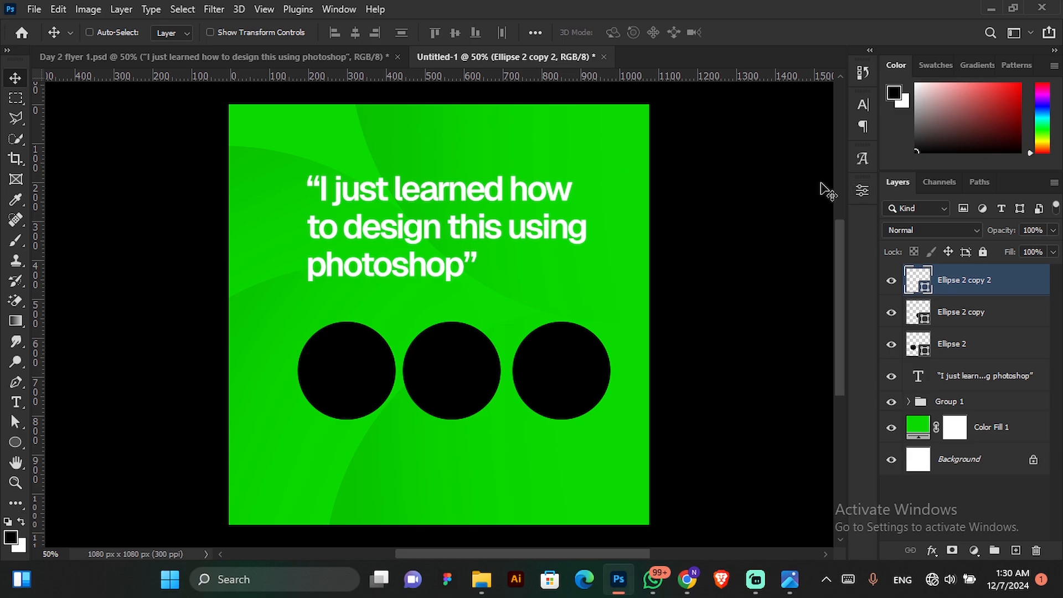
Distribute the three circle layers evenly in the horizontal direction and put them in a new group.
shift+click(979, 355)
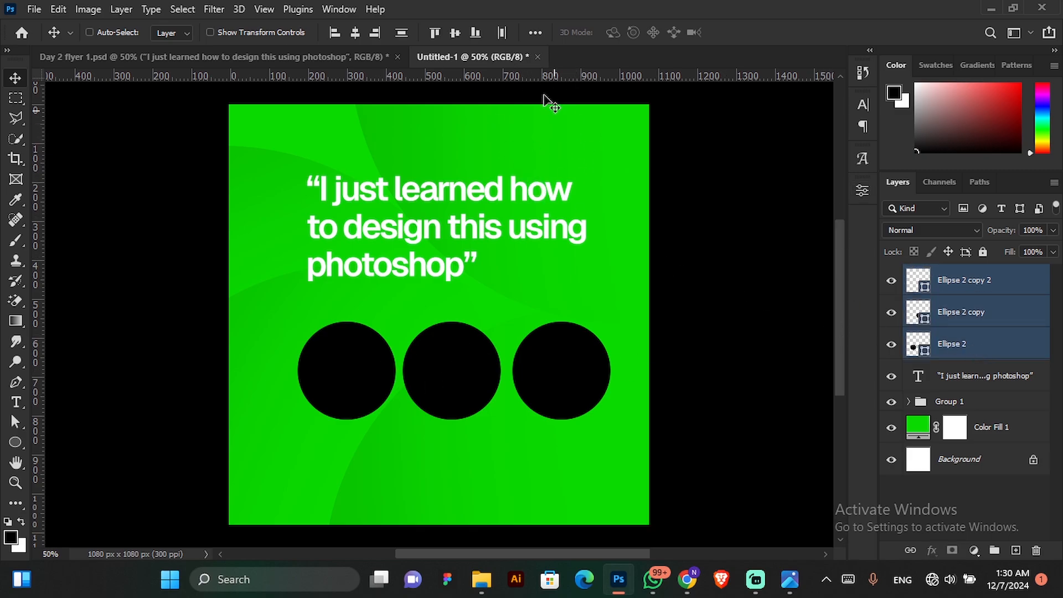
click(503, 35)
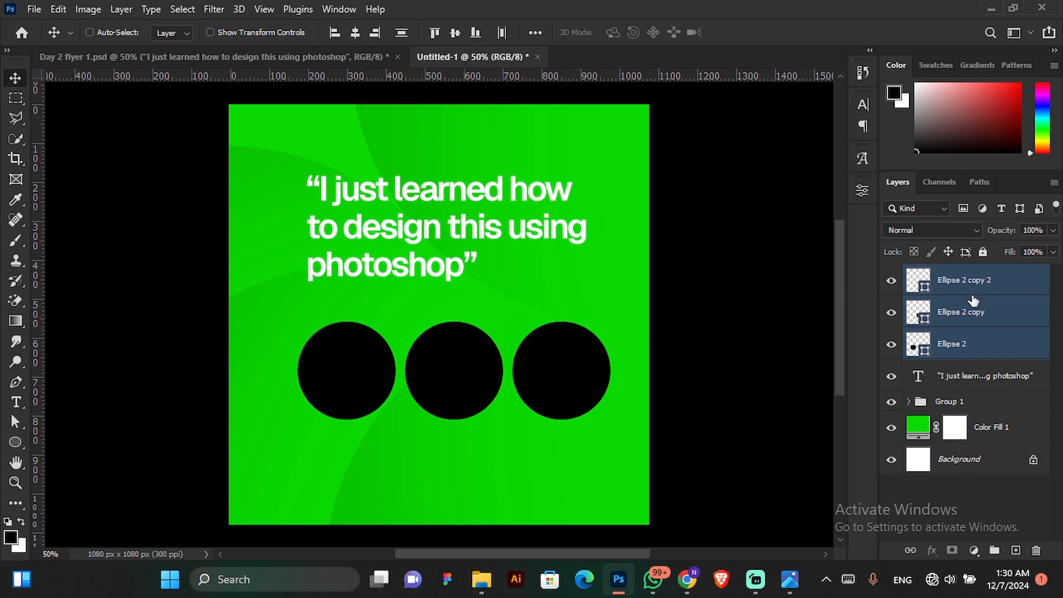
click(992, 550)
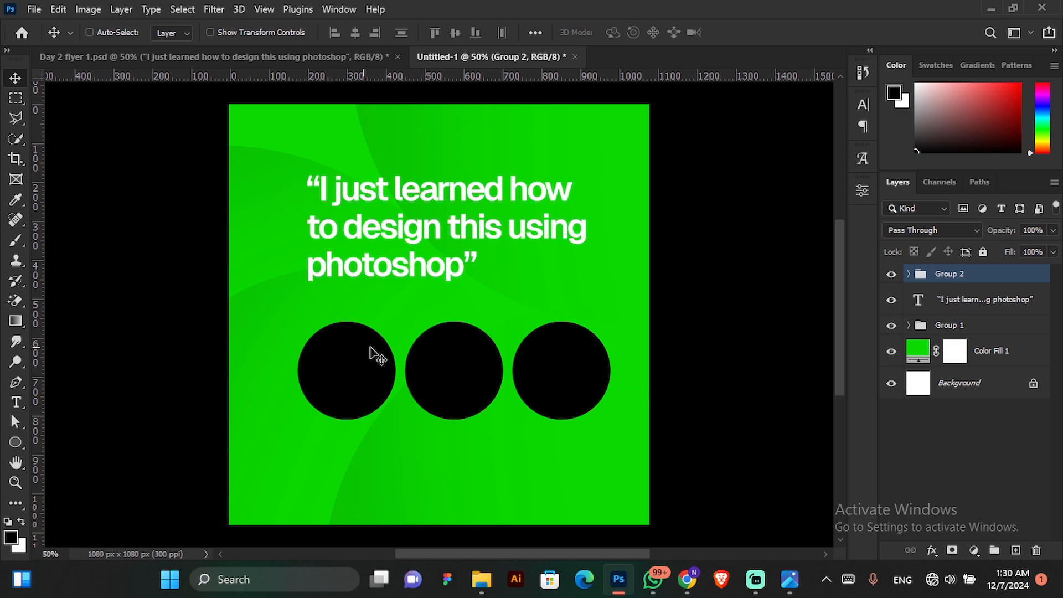
Center the circles' group horizontally on the whole canvas and clear the selection.
click(182, 9)
click(191, 29)
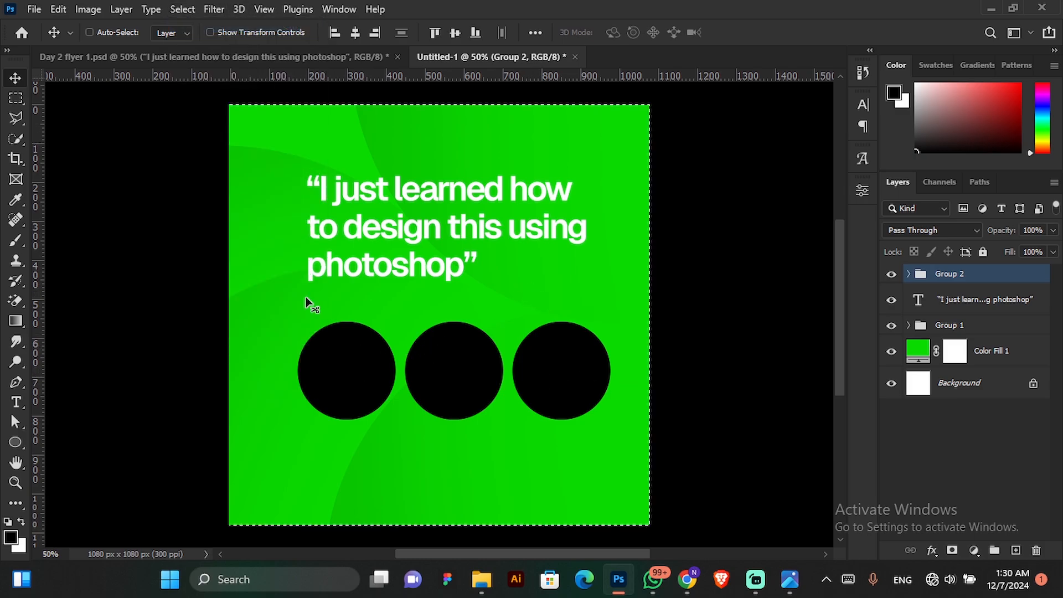
click(356, 33)
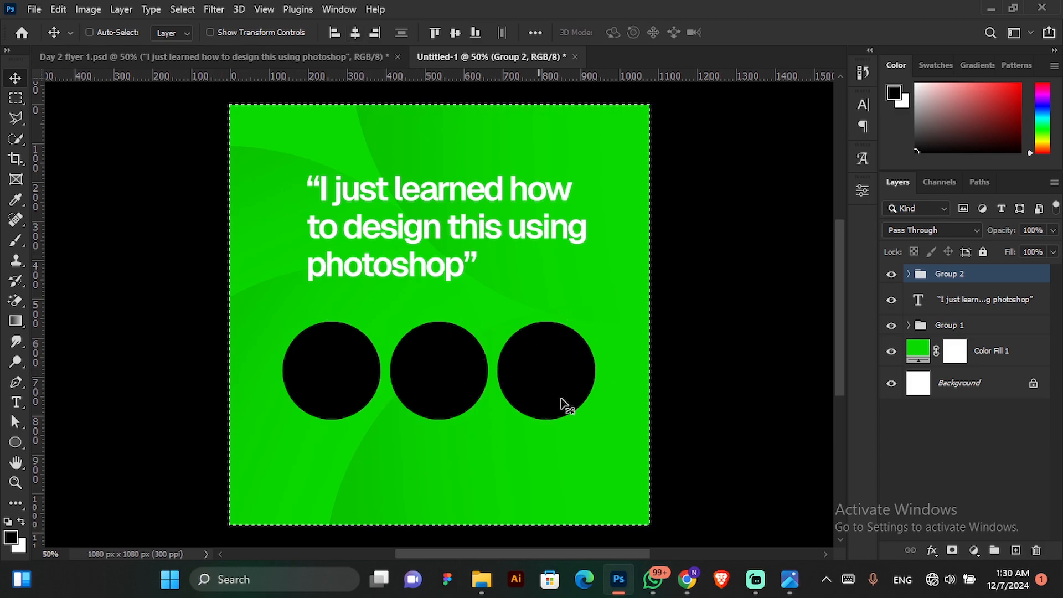
click(182, 9)
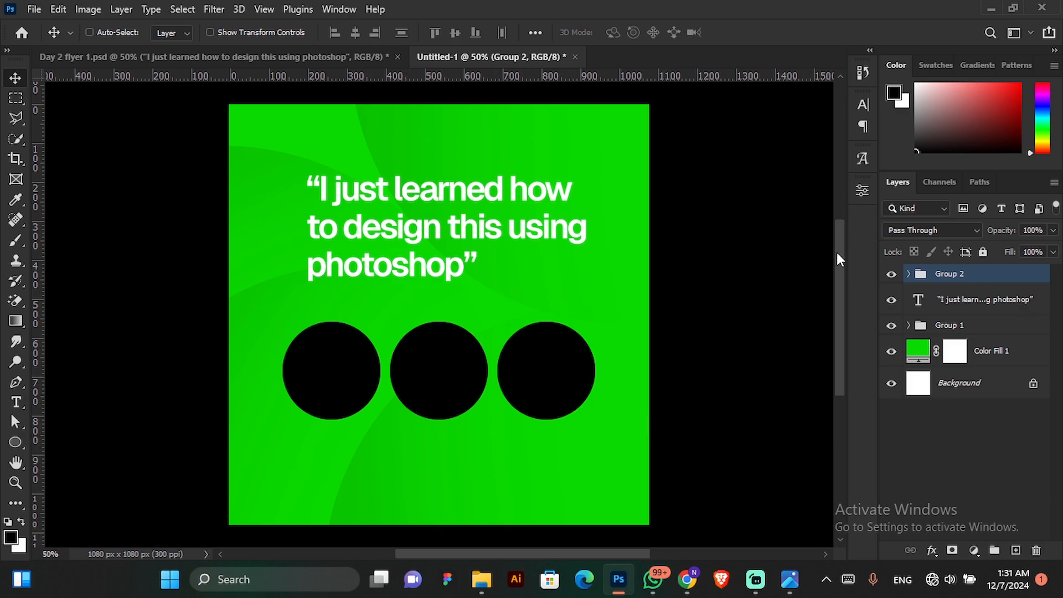
Expand the circles' group and select the leftmost circle's layer, identifying it by hiding and showing it.
click(908, 274)
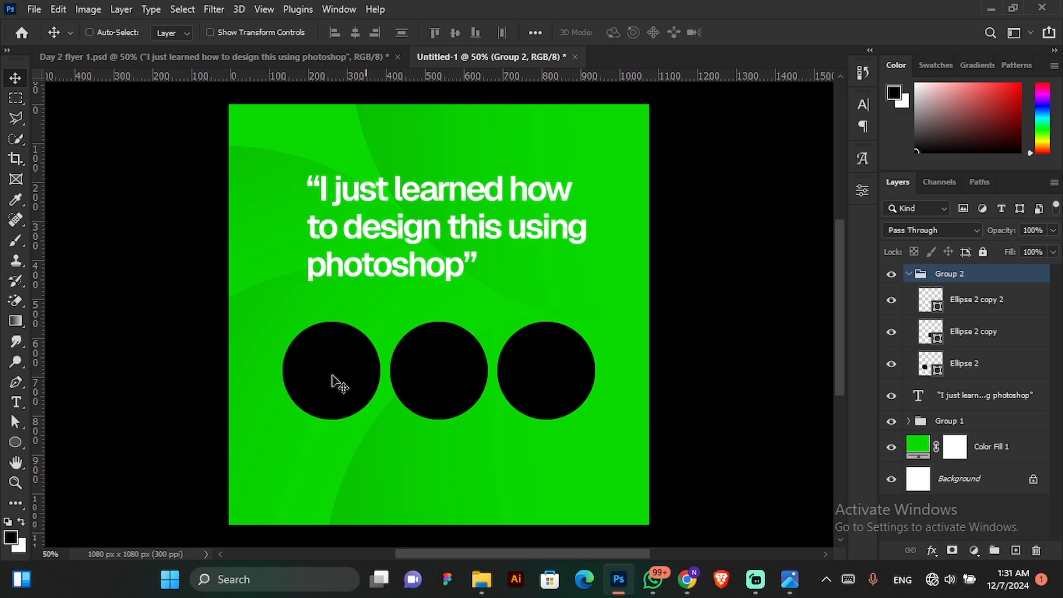
click(967, 371)
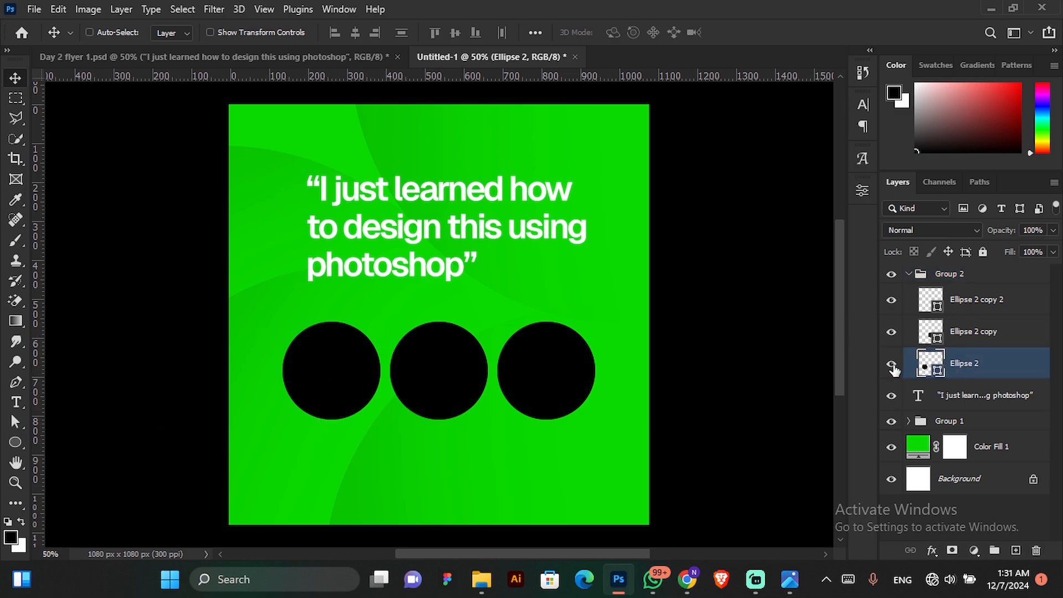
click(891, 364)
click(891, 364)
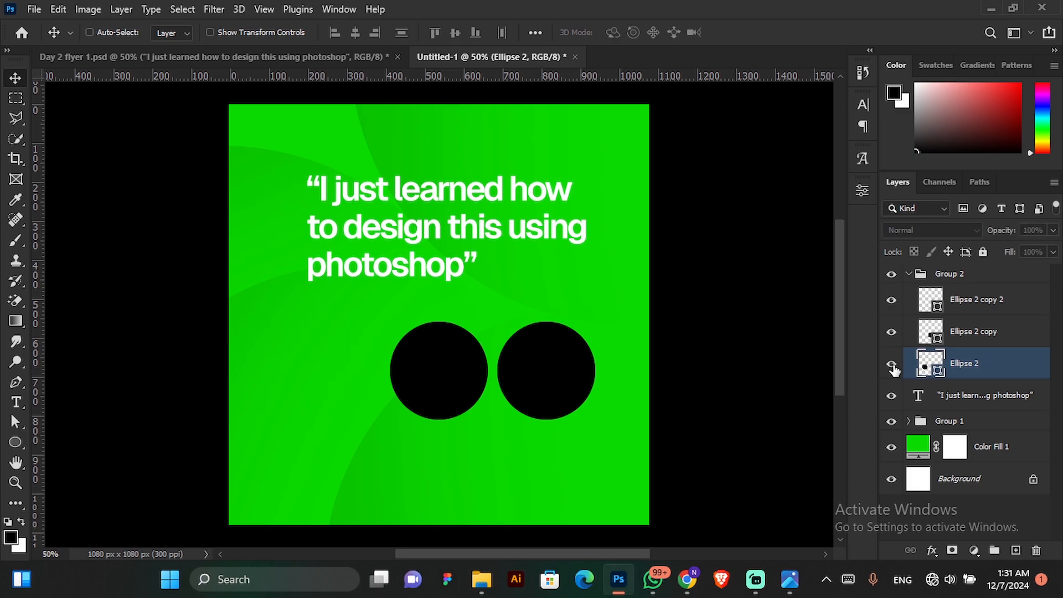
click(891, 366)
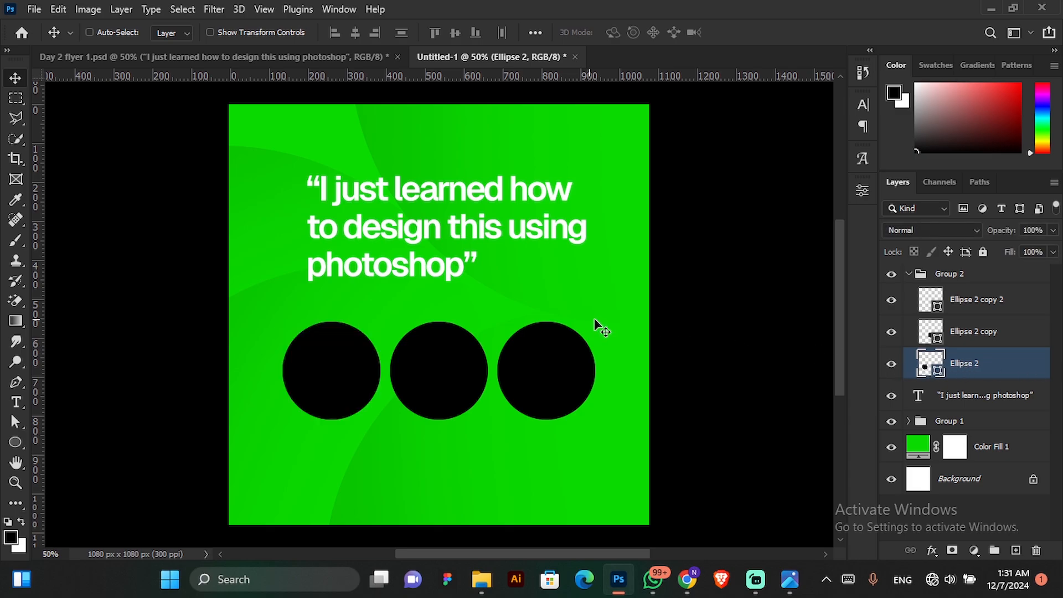
click(33, 10)
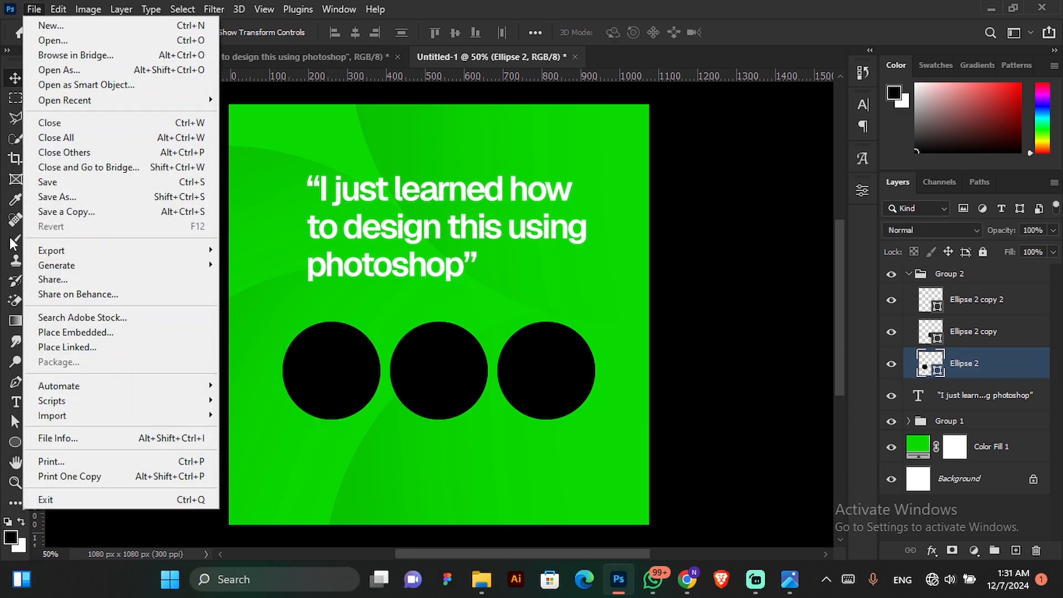
click(70, 333)
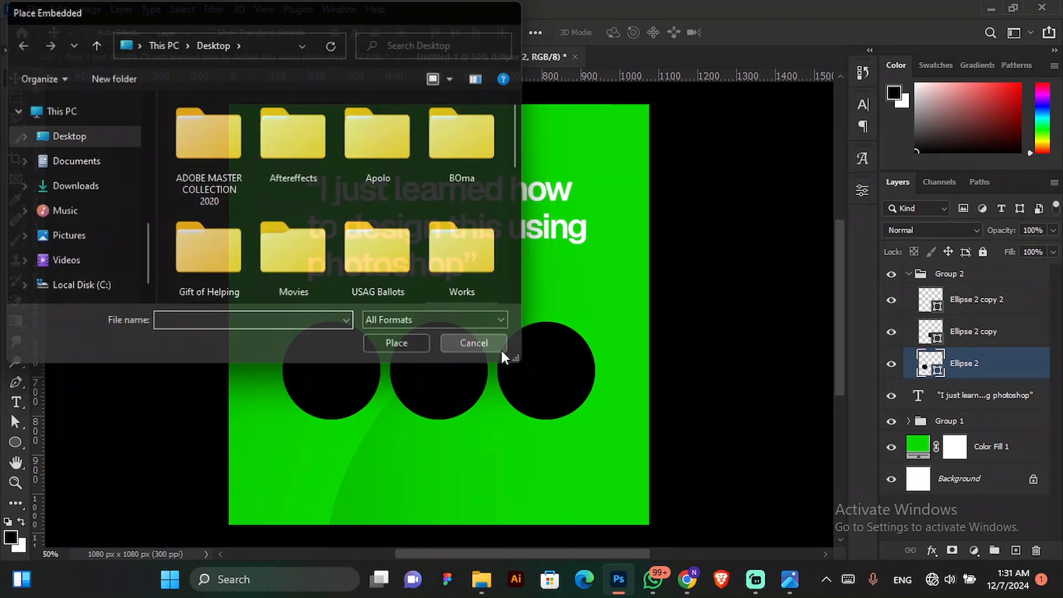
click(501, 349)
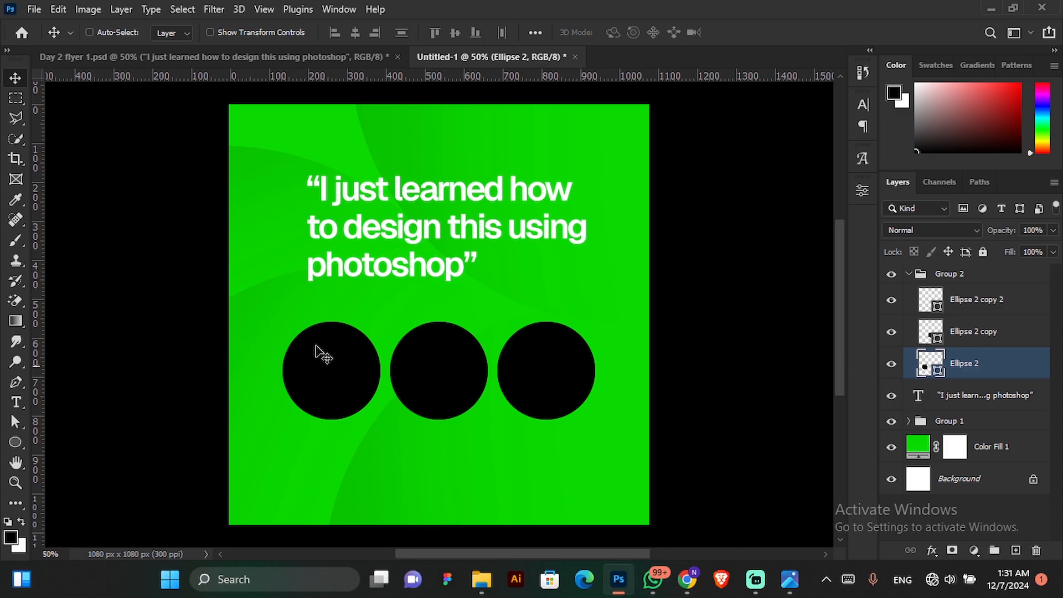
Place the purple-background photo 9da31f6b5db405fe5a4a0873da96c106 from Downloads as an embedded image directly above the leftmost circle's layer.
click(39, 9)
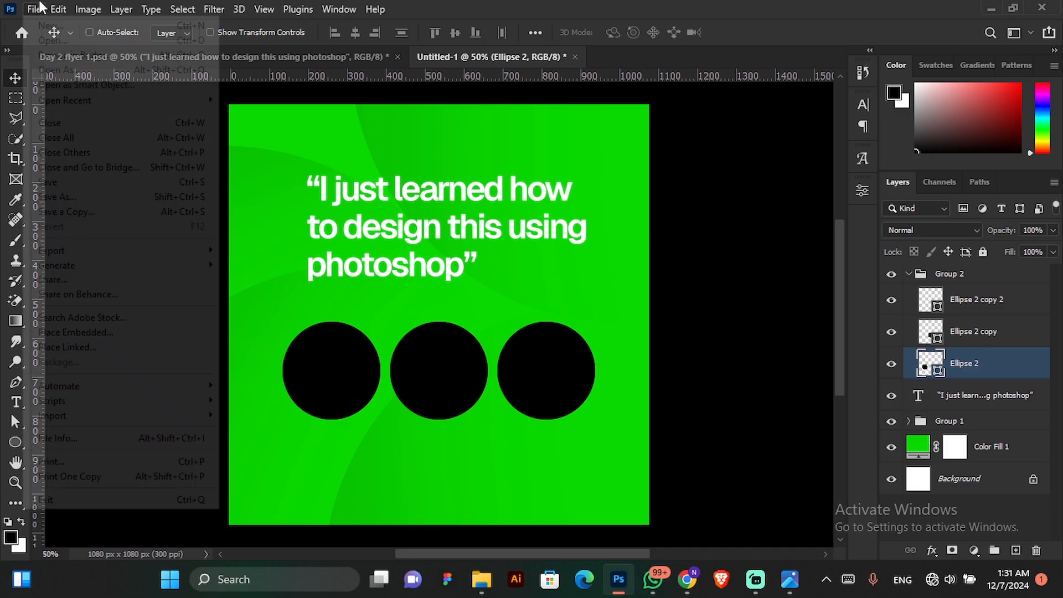
click(99, 334)
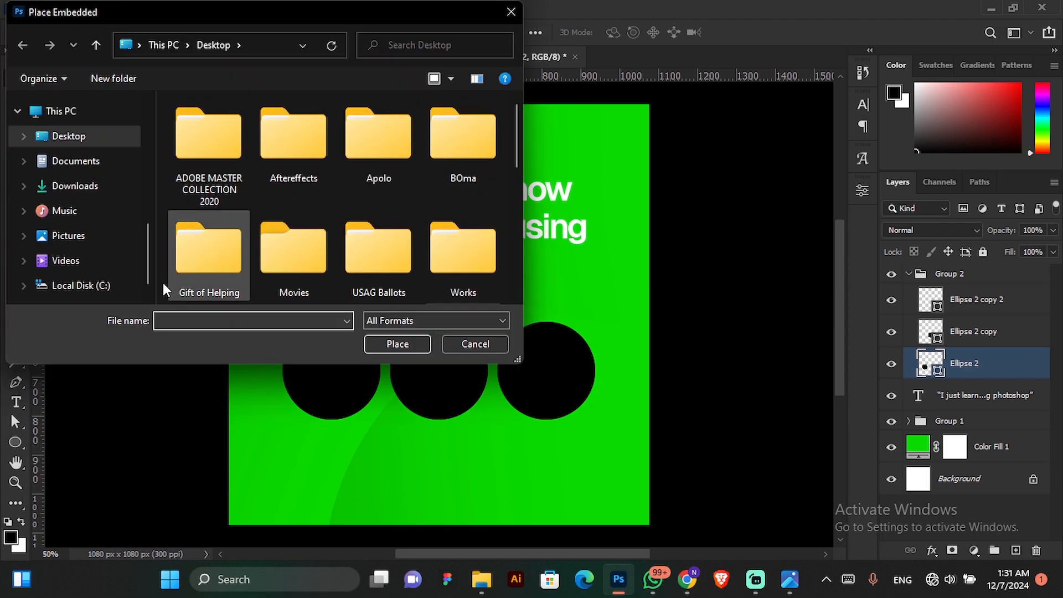
drag(154, 267, 132, 91)
click(95, 166)
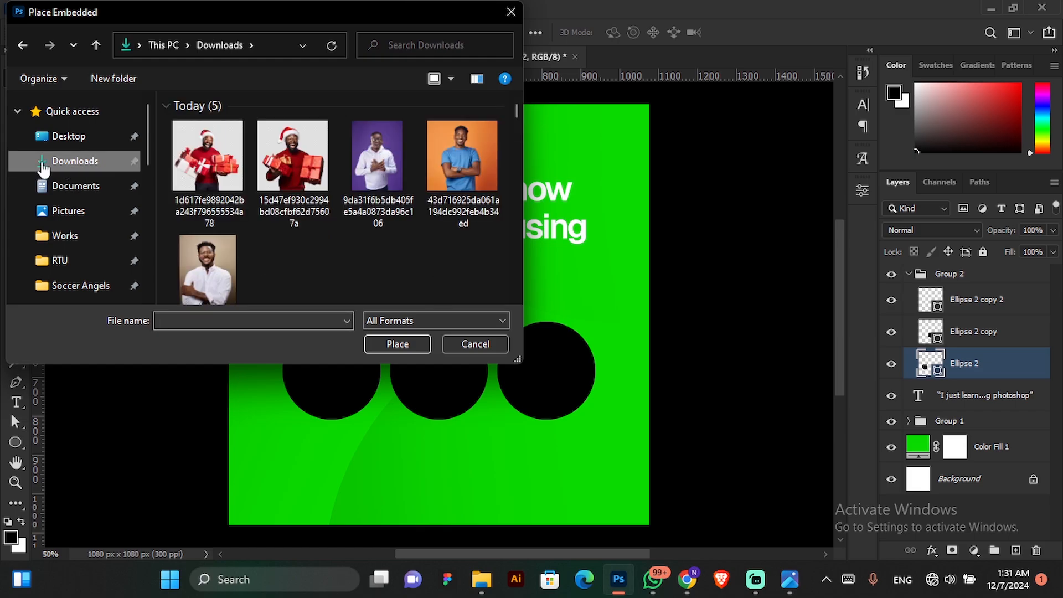
click(390, 167)
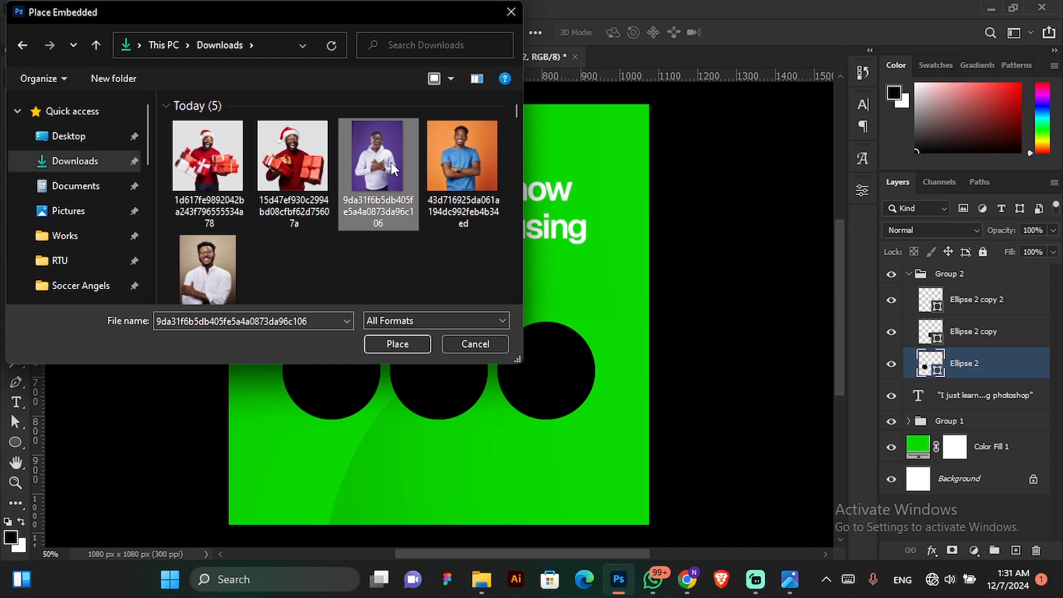
click(397, 344)
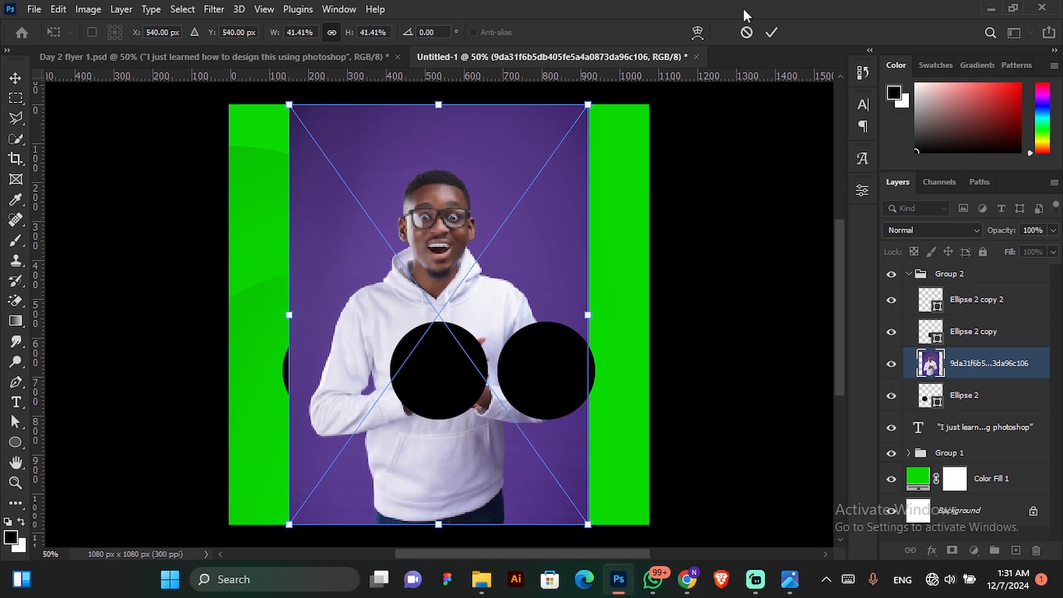
click(768, 32)
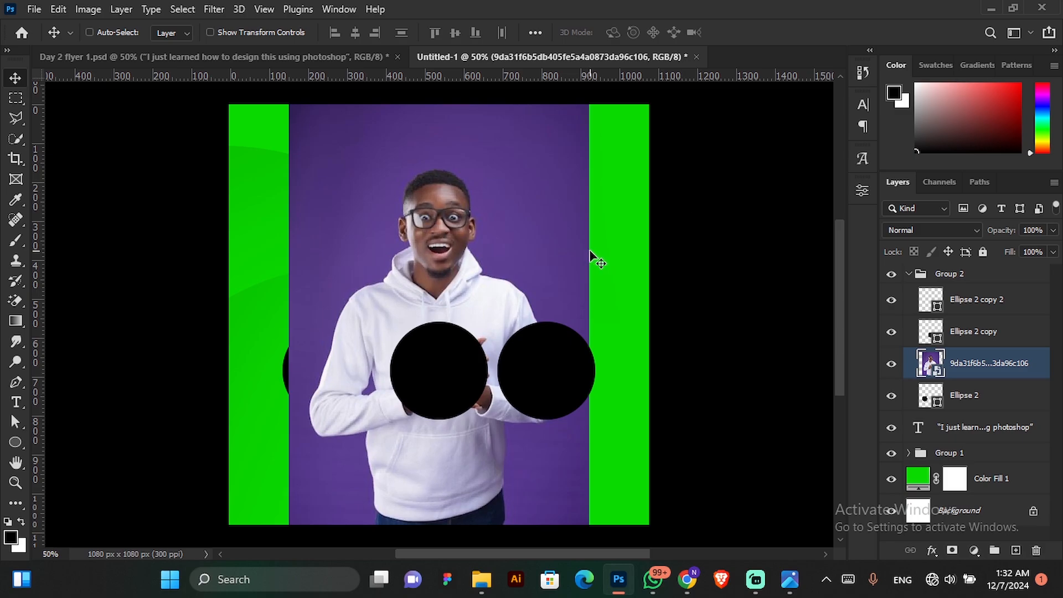
Scale the purple-background photo to about 16.33% and position it over the leftmost circle.
key(ctrl+t)
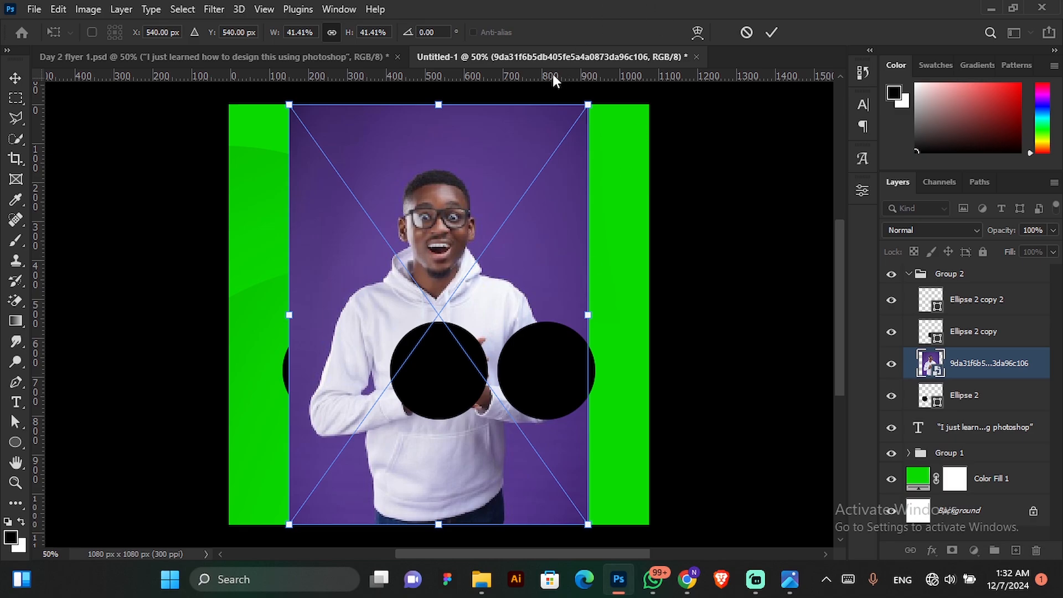
drag(589, 104, 428, 373)
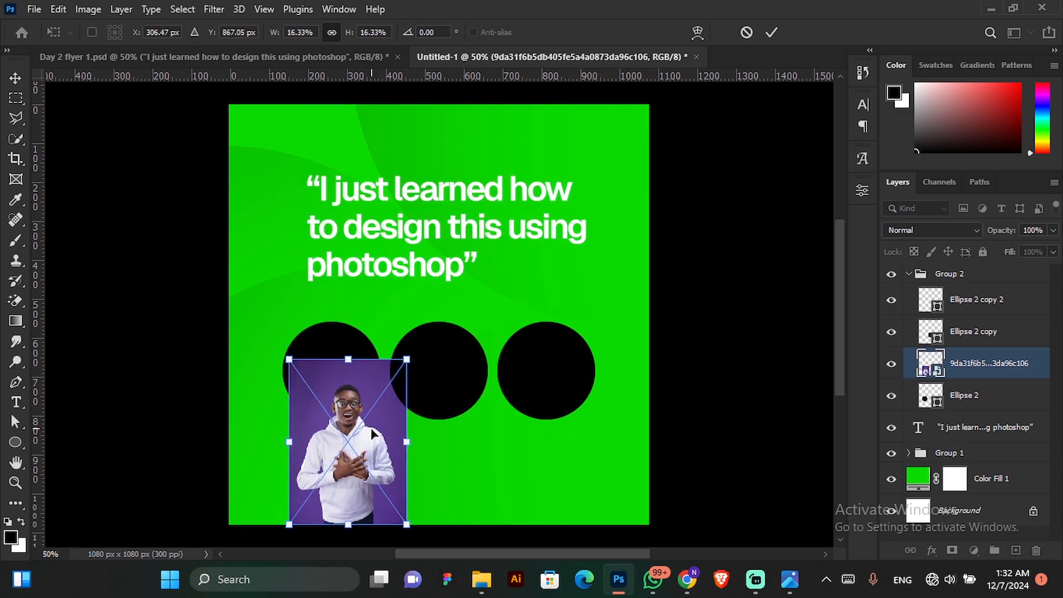
drag(372, 429, 359, 375)
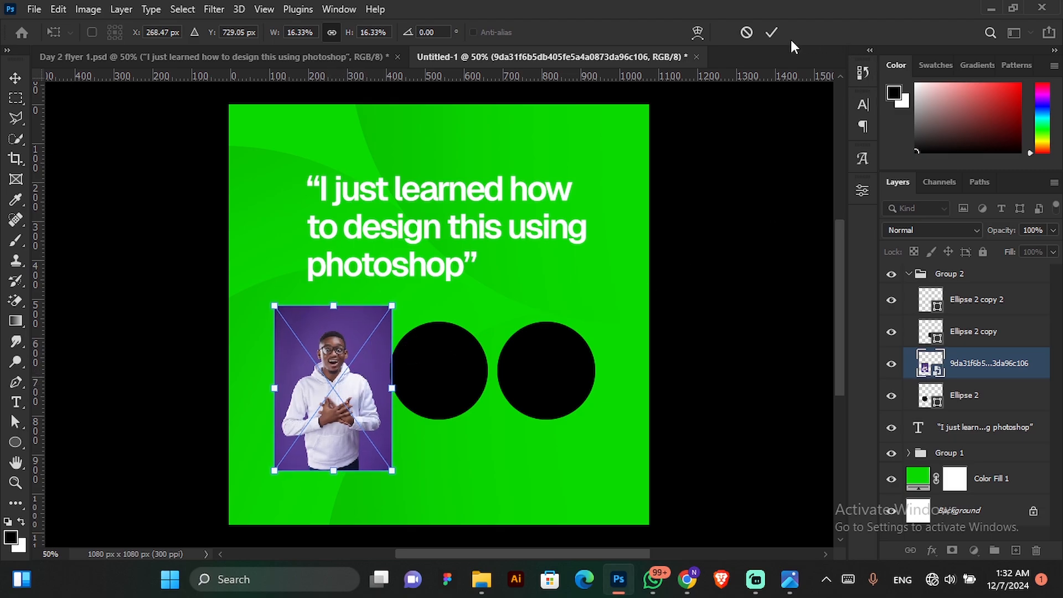
click(771, 32)
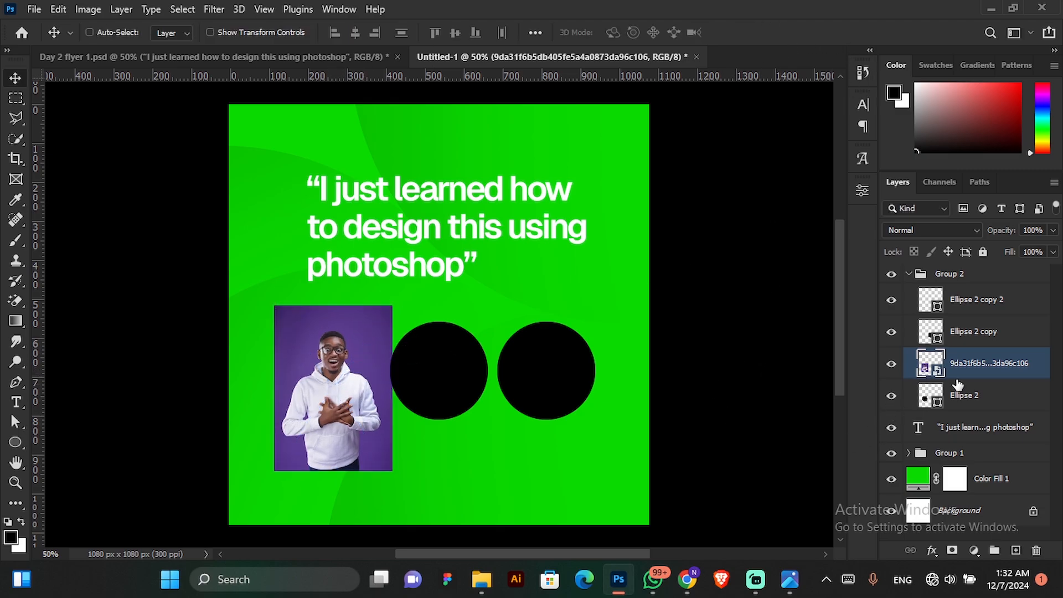
Check the purple-background photo against the leftmost circle by hiding and showing it, and clip it to that circle with a clipping mask.
click(890, 364)
click(891, 364)
click(891, 363)
click(891, 364)
right_click(1023, 370)
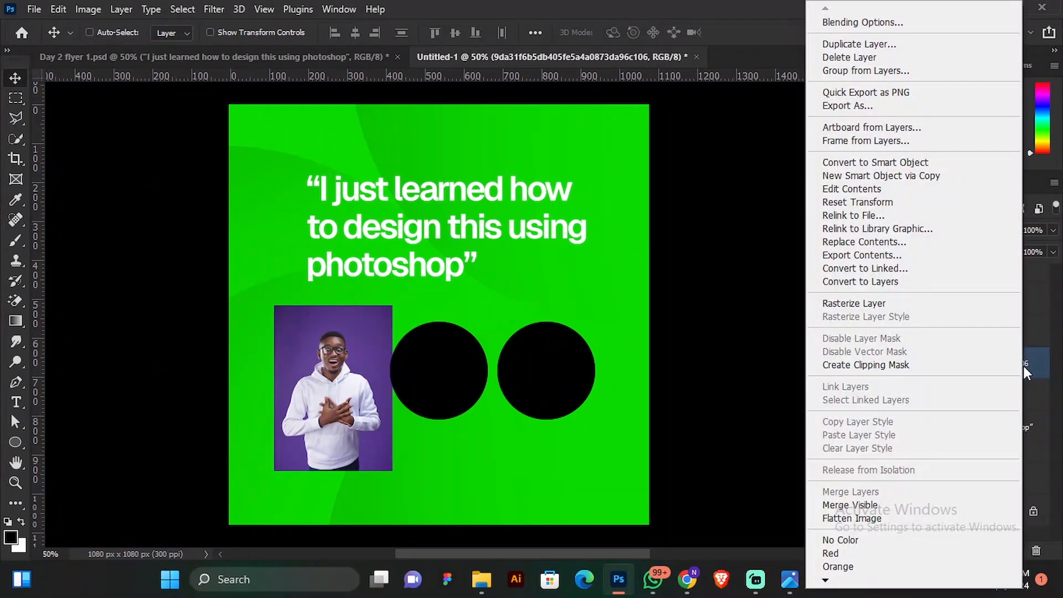
click(1029, 367)
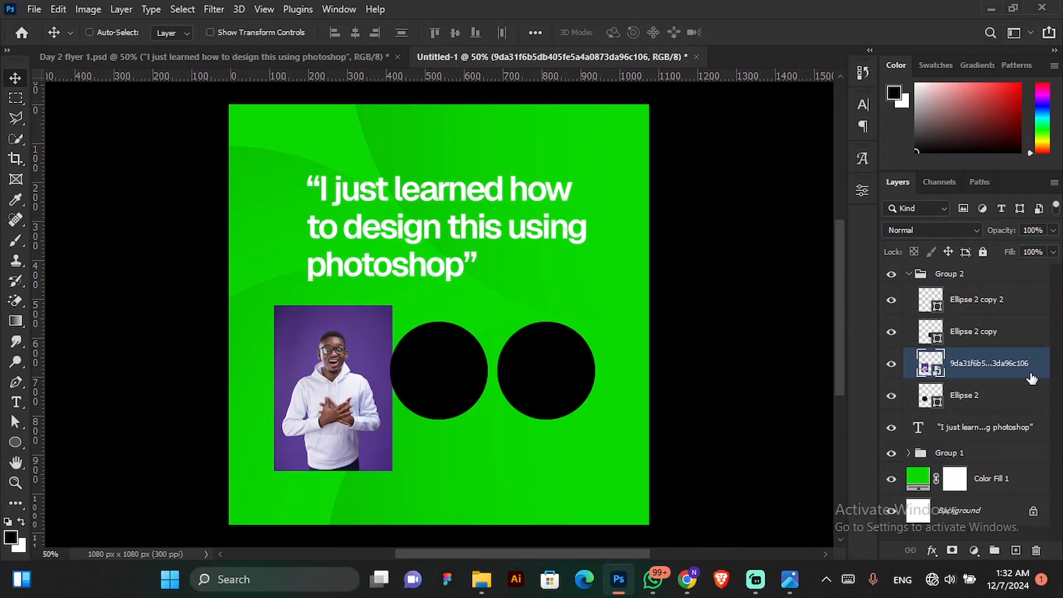
right_click(995, 374)
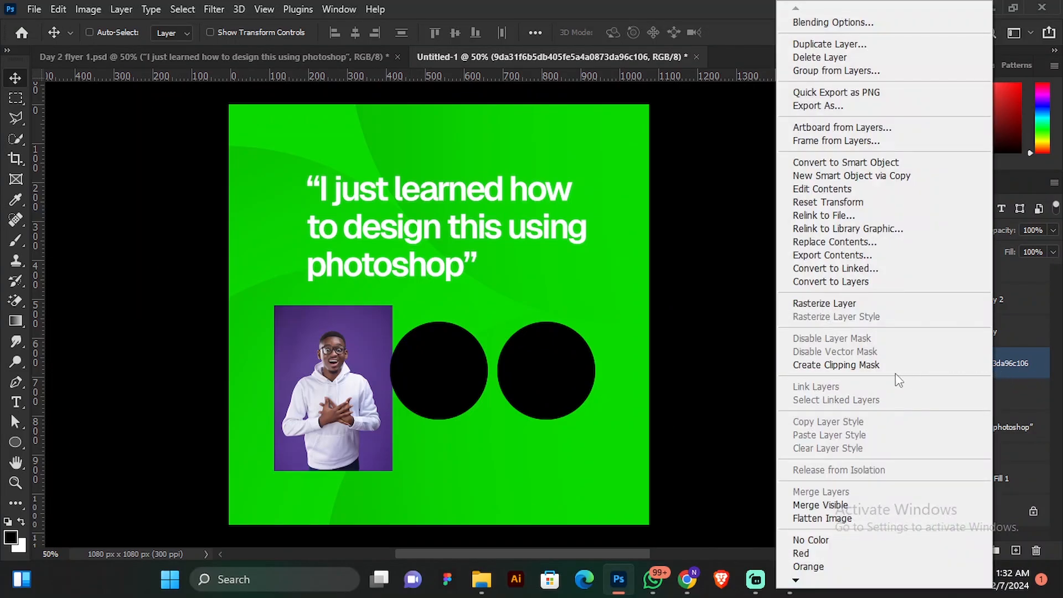
click(820, 365)
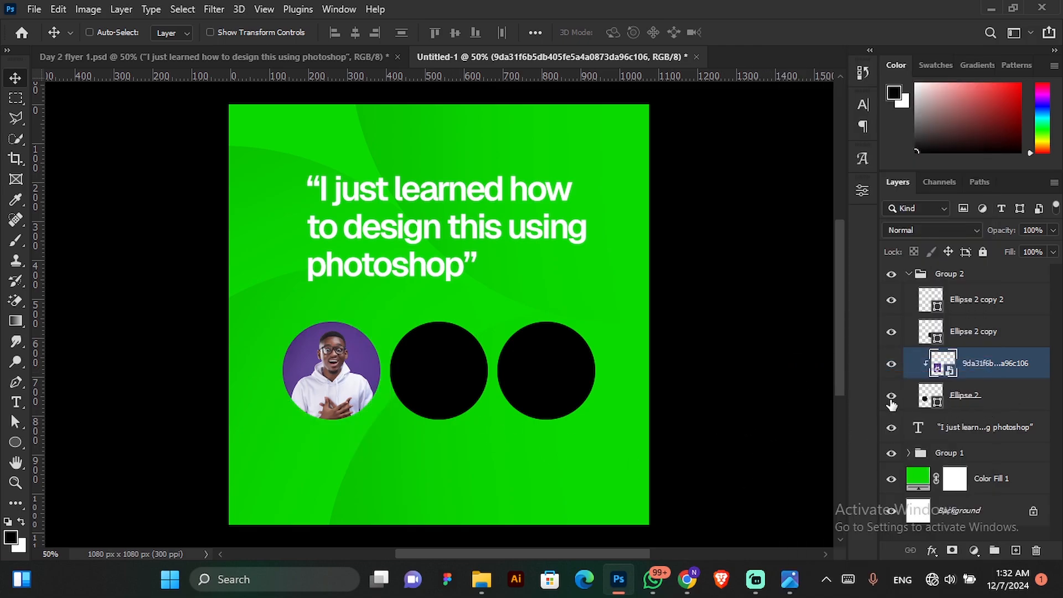
Reposition the clipped photo inside the leftmost circle so the man's face and upper body fill it.
drag(350, 419, 340, 387)
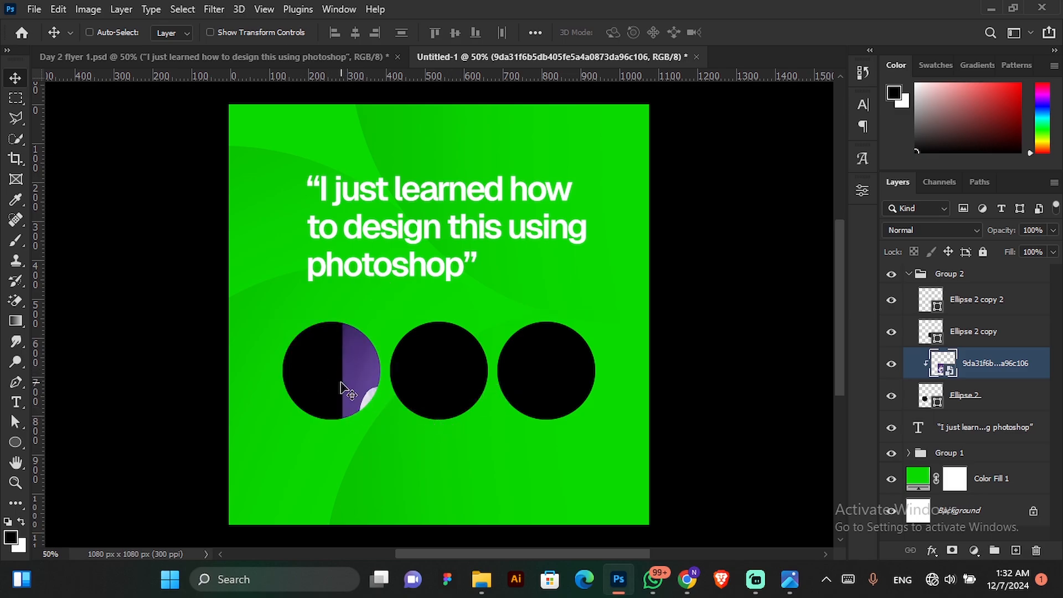
drag(451, 392, 381, 379)
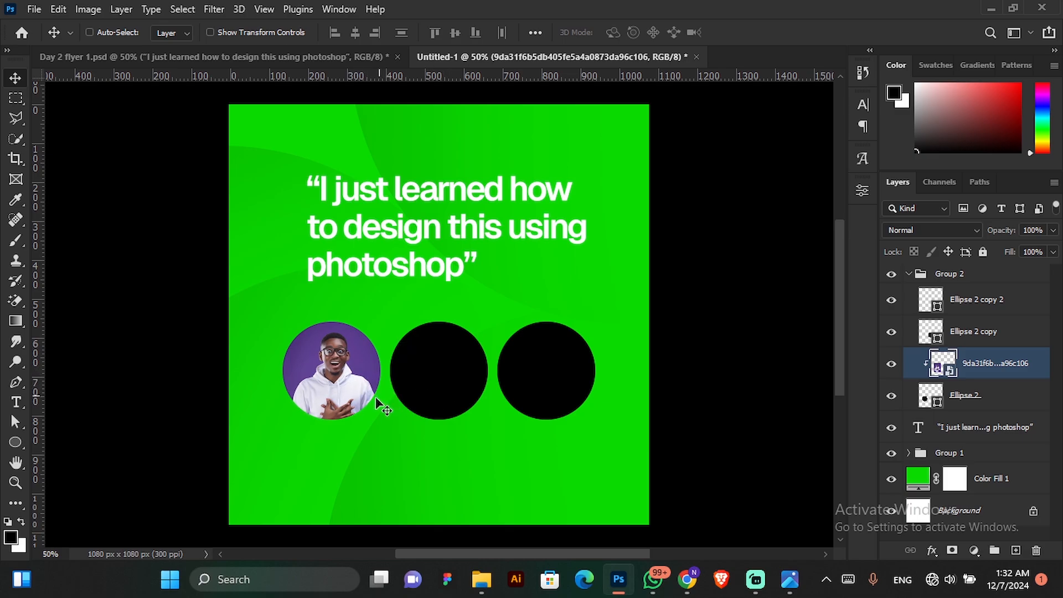
drag(363, 375, 360, 371)
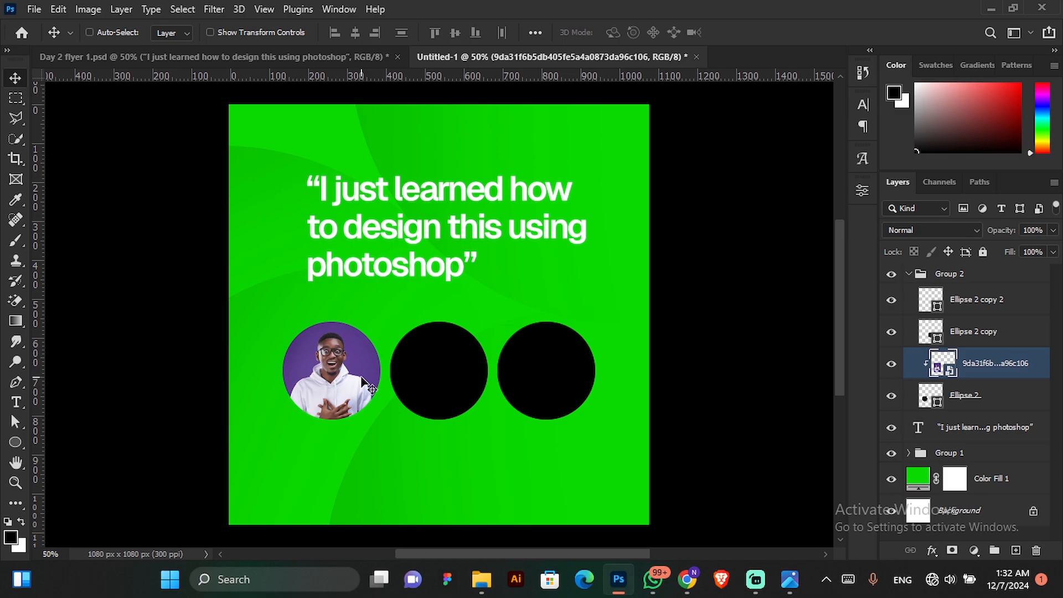
Select the middle circle's layer and place the orange-background photo 43d716925da061a194dc992feb4b34ed above it as an embedded image.
click(969, 339)
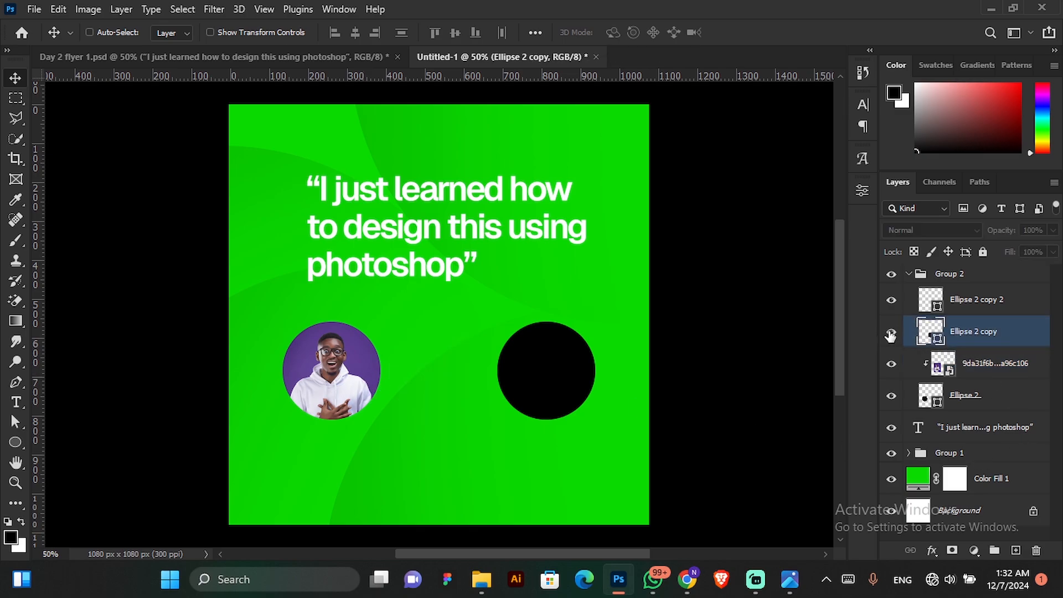
click(891, 332)
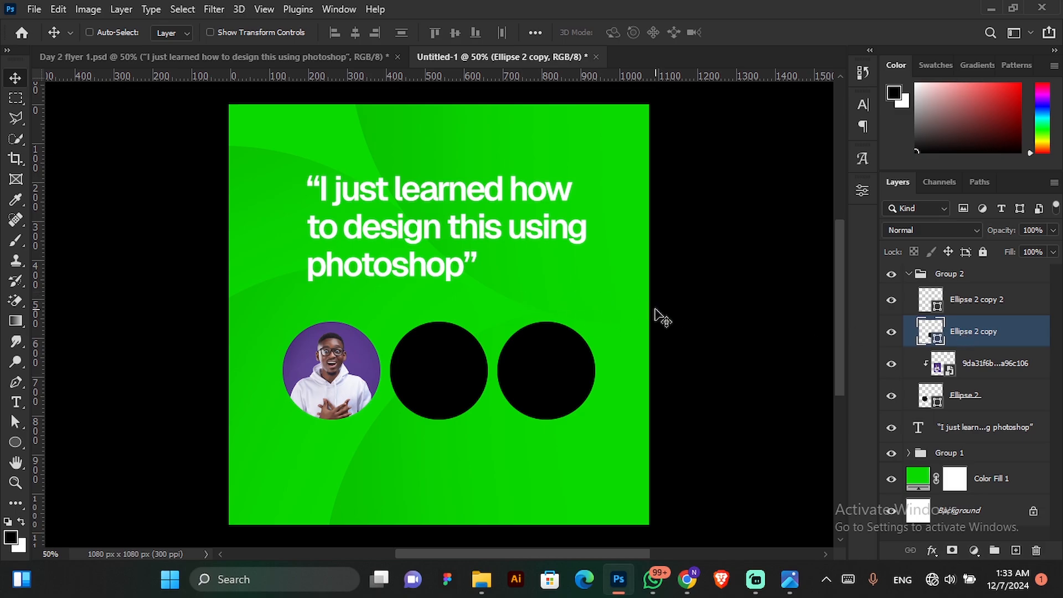
click(33, 9)
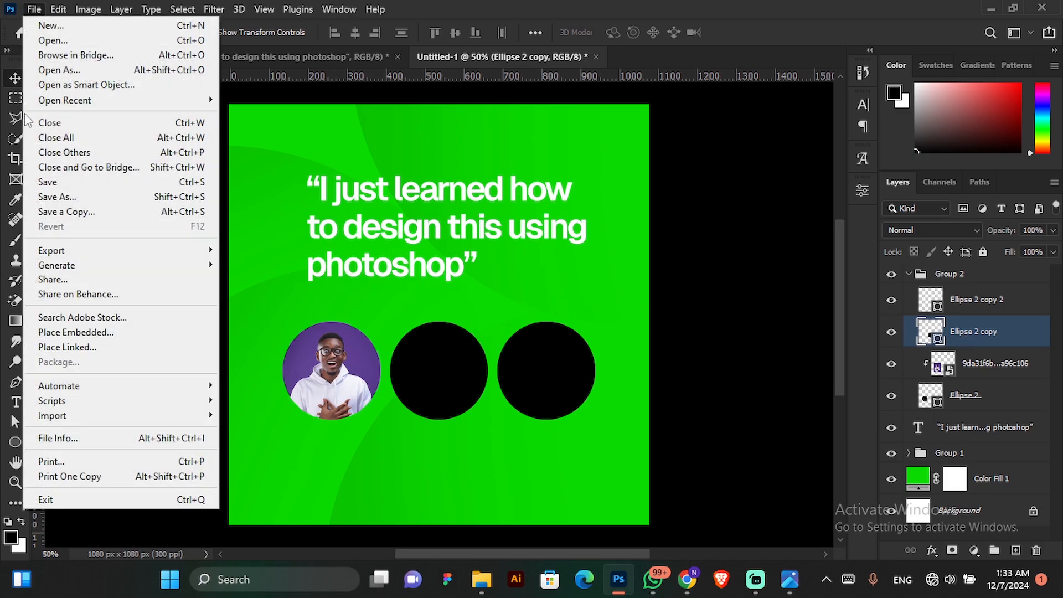
click(94, 331)
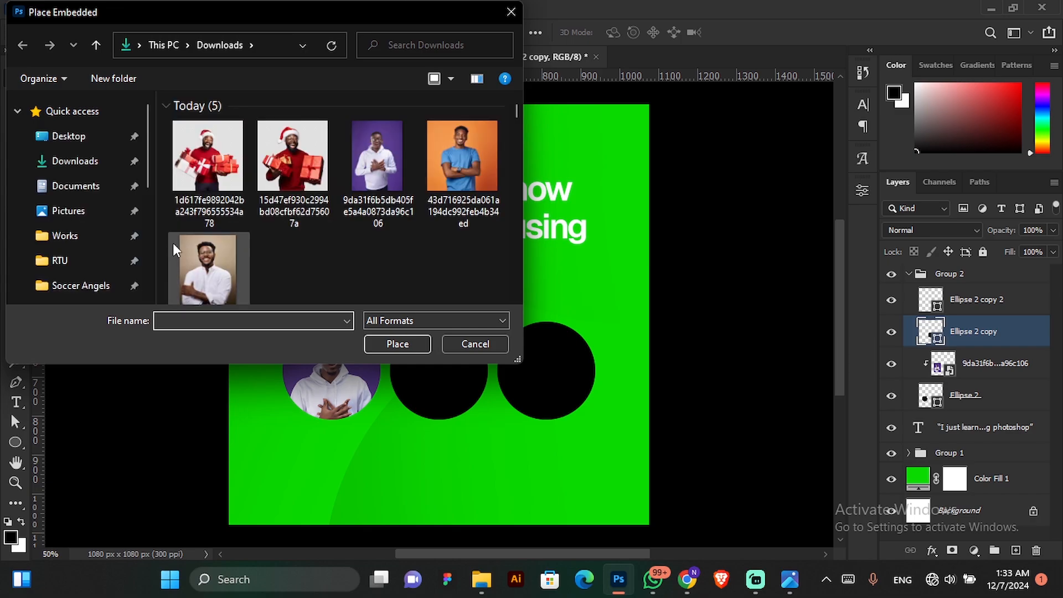
click(454, 164)
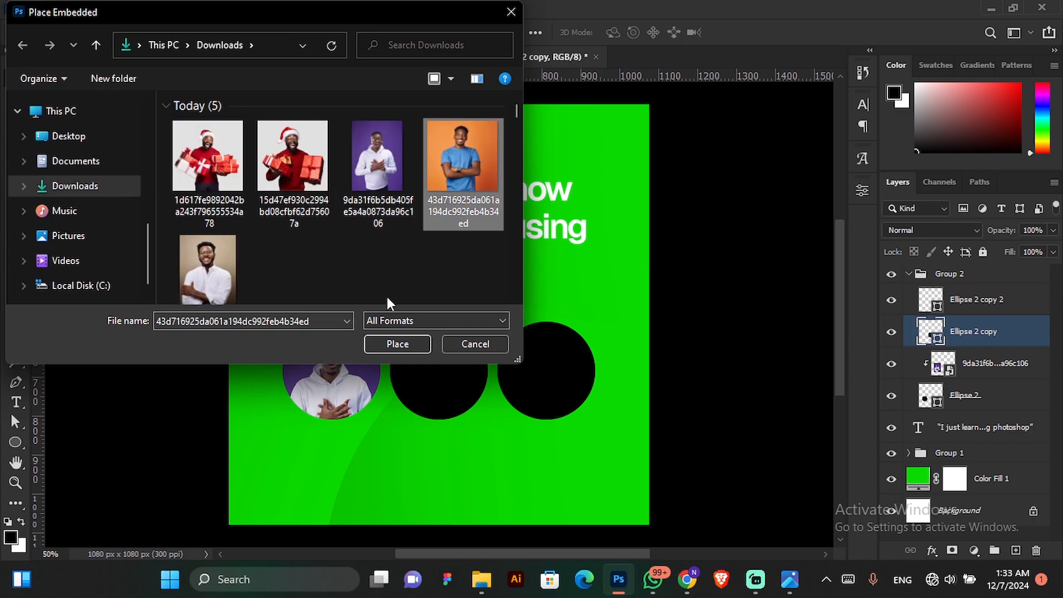
click(398, 345)
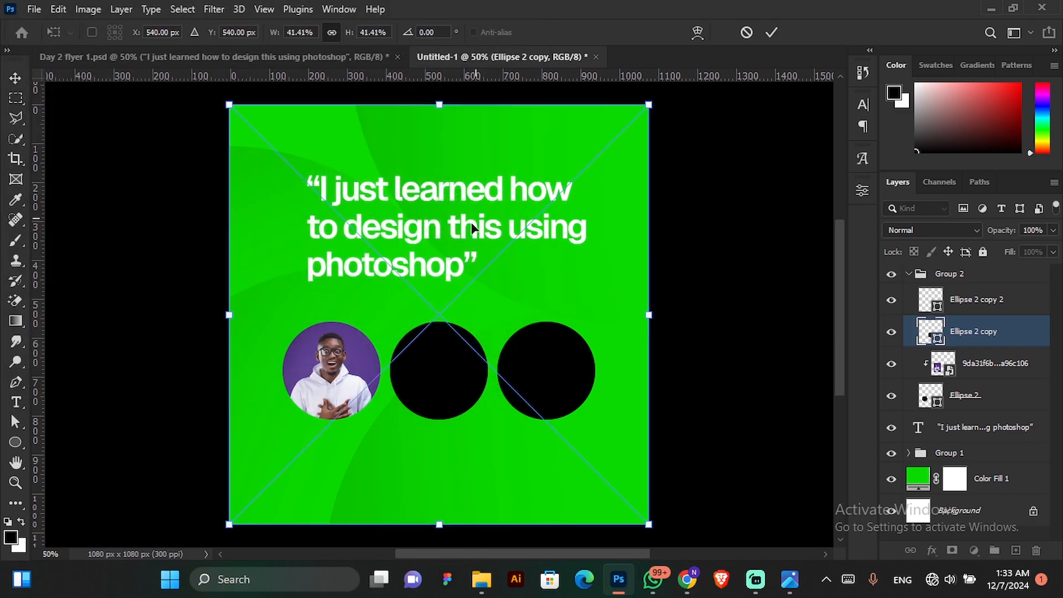
click(772, 32)
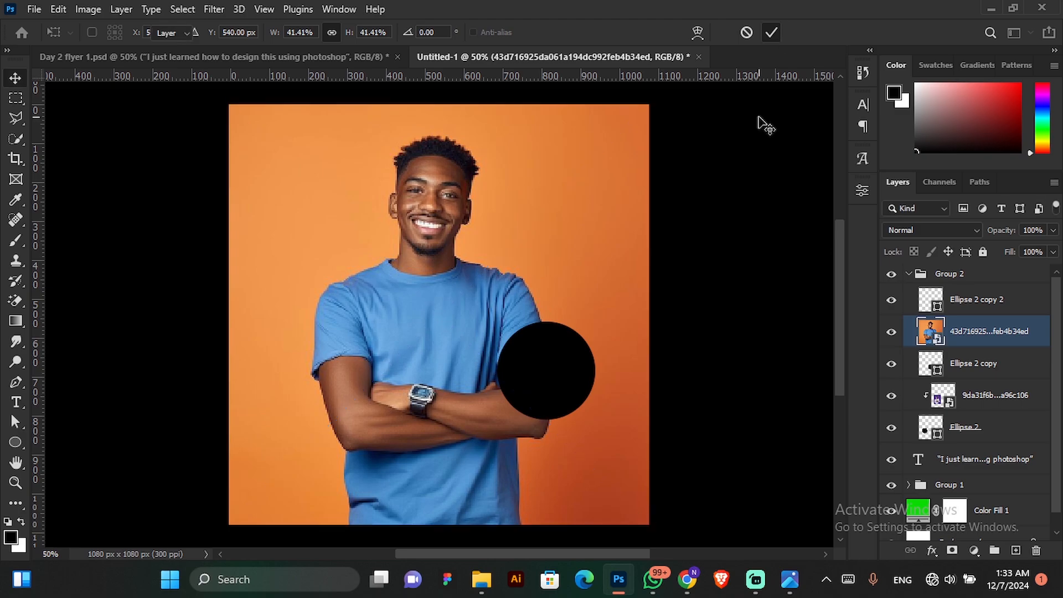
Scale the orange-background photo to about 16.26% and position it over the middle circle.
key(ctrl+t)
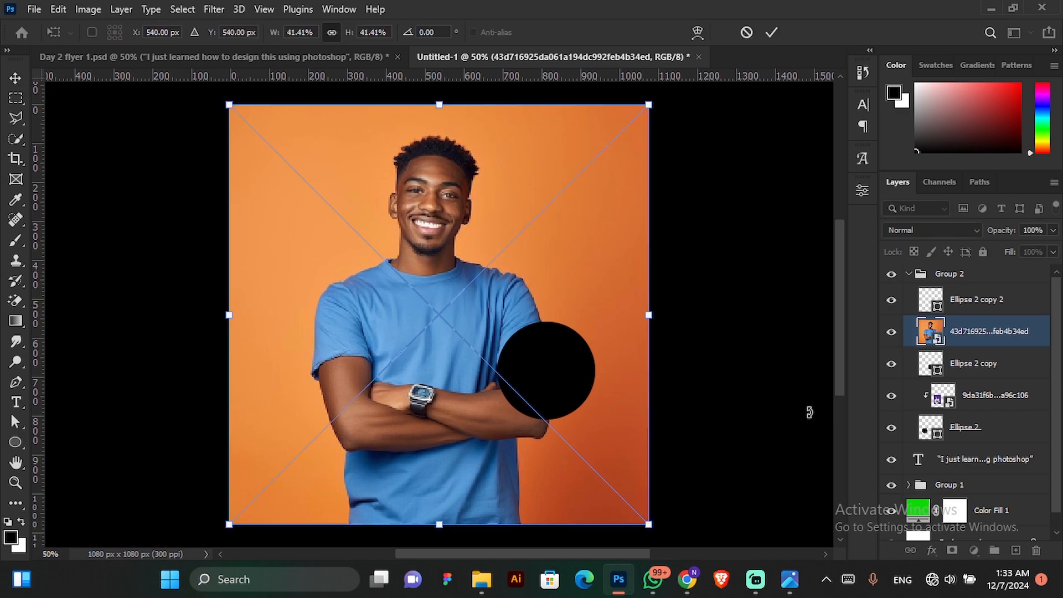
drag(643, 108, 403, 348)
drag(315, 422, 430, 386)
drag(530, 314, 516, 330)
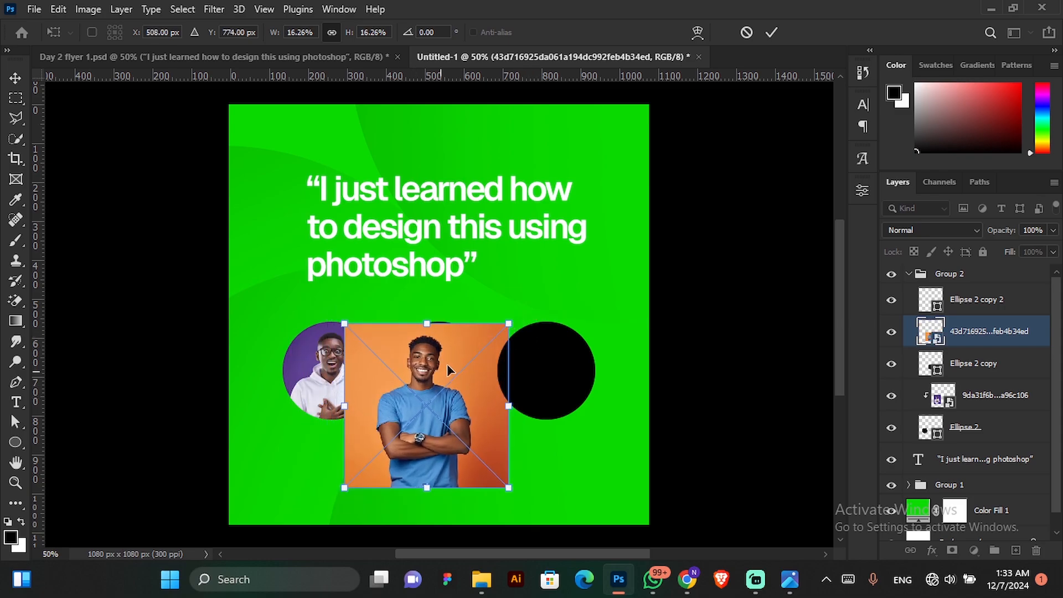
drag(446, 363, 458, 350)
click(770, 32)
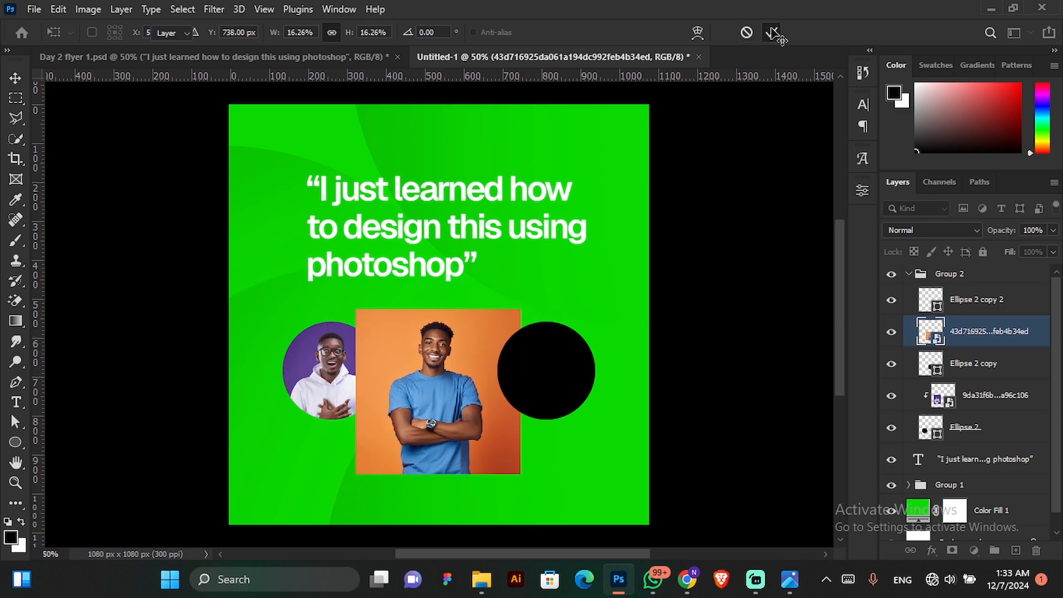
Clip the orange-background photo to the middle circle with a clipping mask and nudge it into place inside the circle.
right_click(1003, 343)
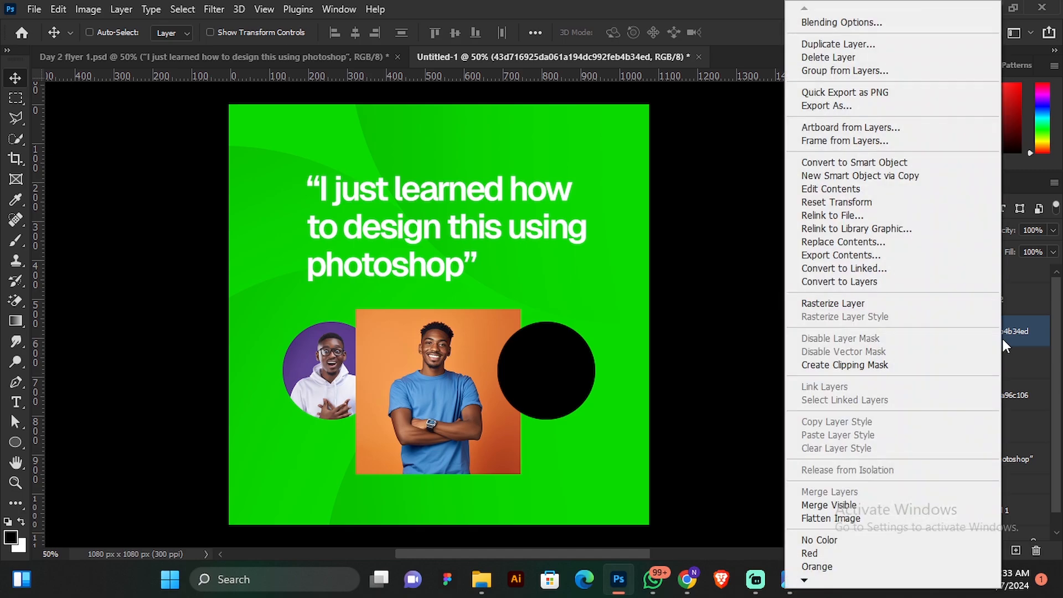
click(862, 366)
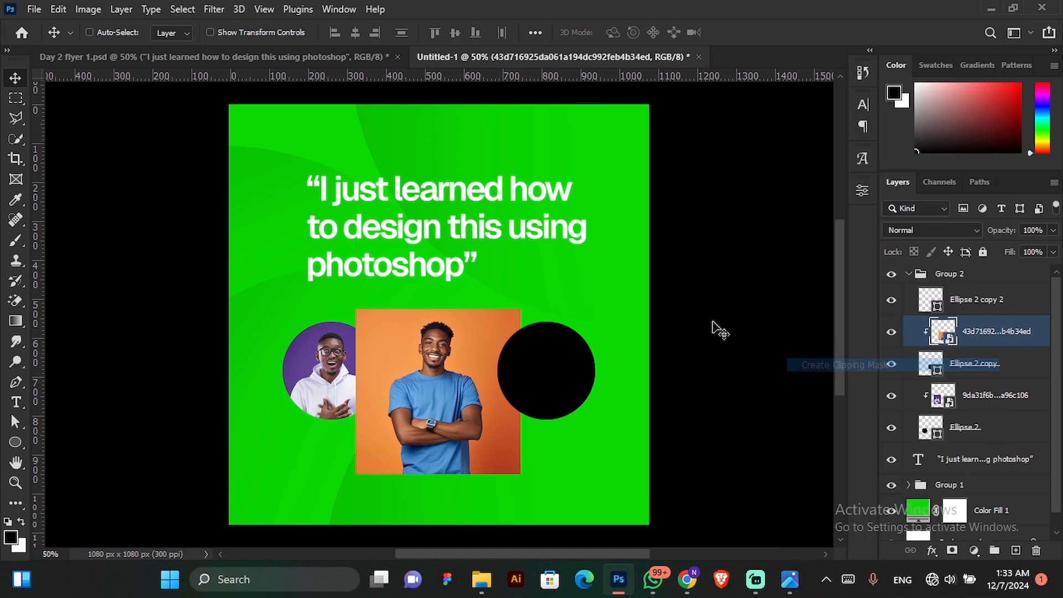
drag(445, 378, 450, 381)
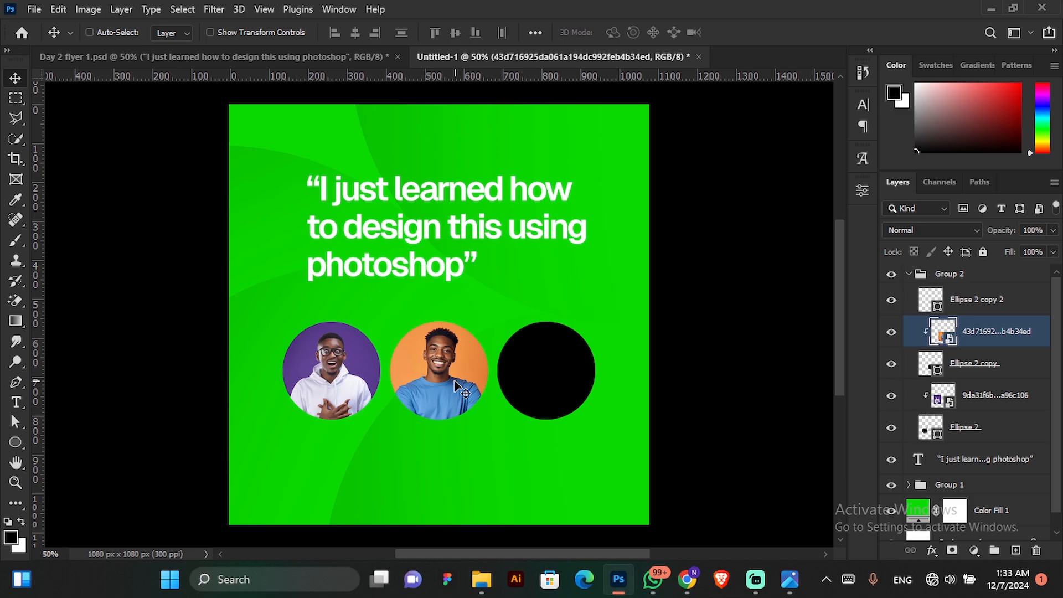
Release the clipping mask of the orange-background photo over the middle circle.
click(996, 309)
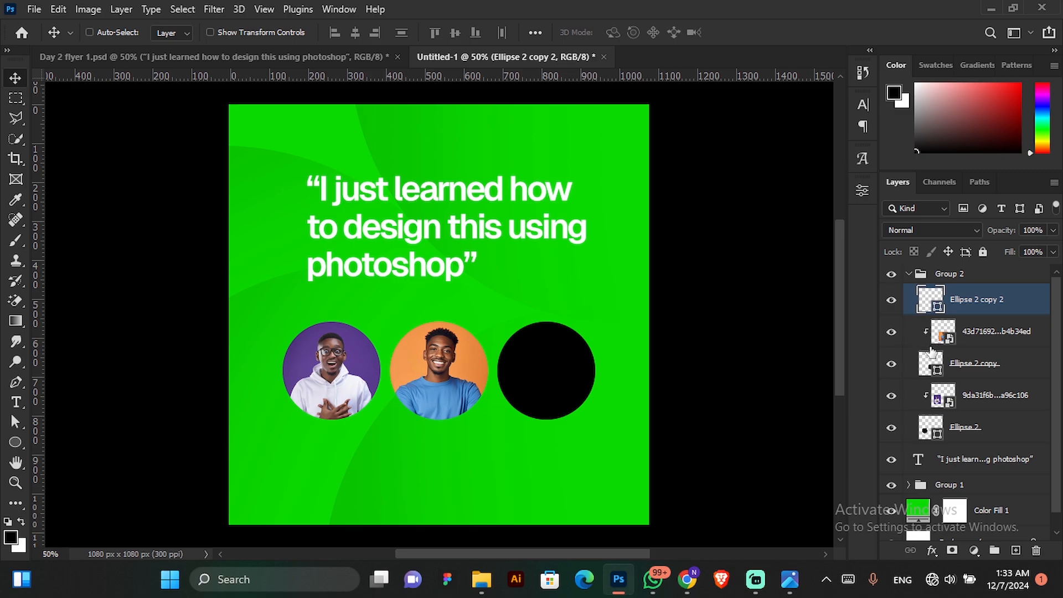
right_click(982, 334)
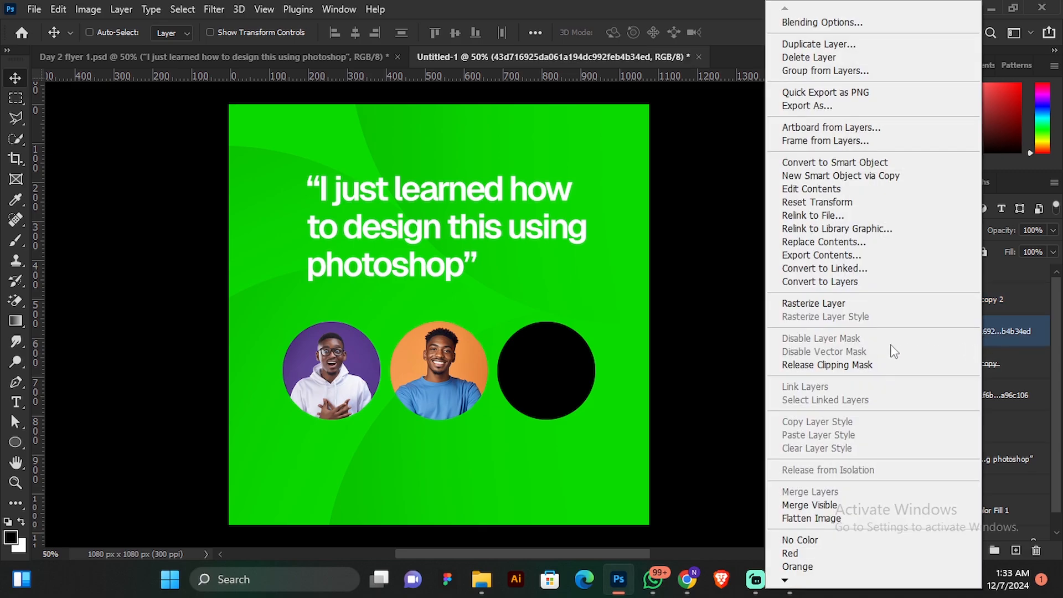
click(851, 366)
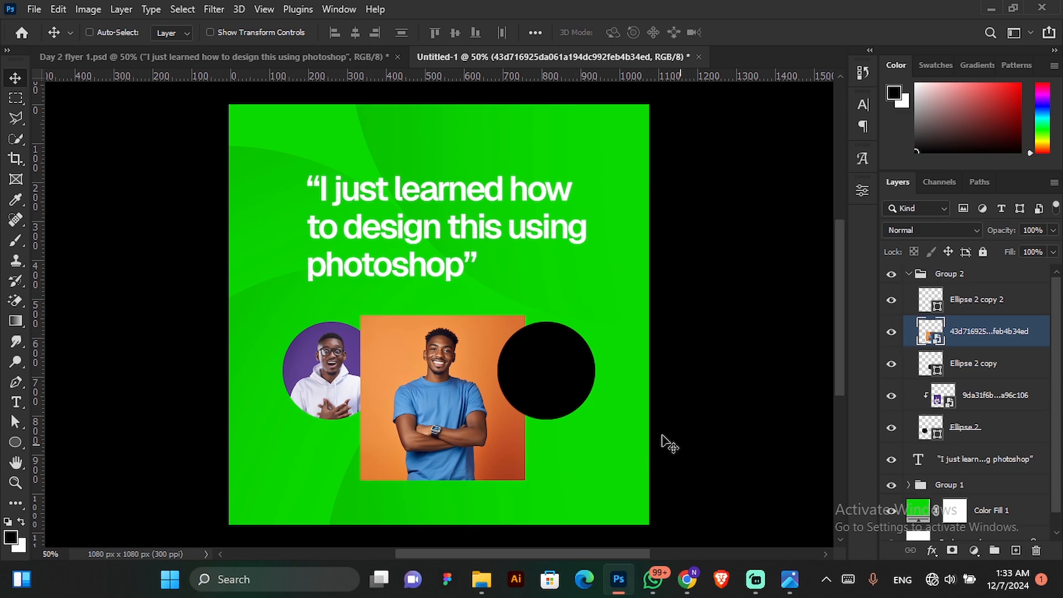
Clip the orange-background photo to the middle circle again with a clipping mask.
key(ctrl)
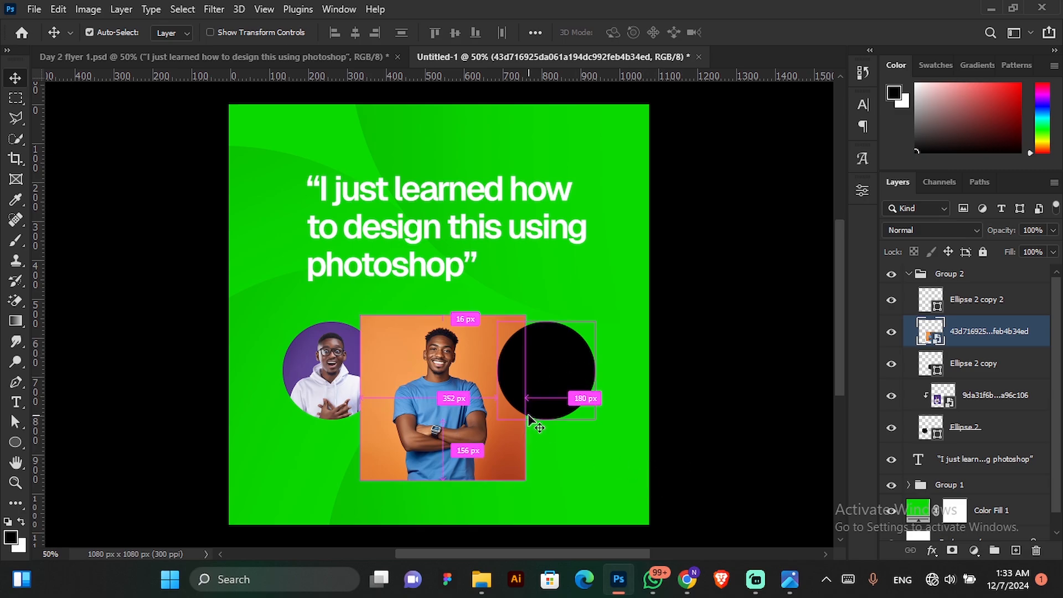
key(ctrl+alt+g)
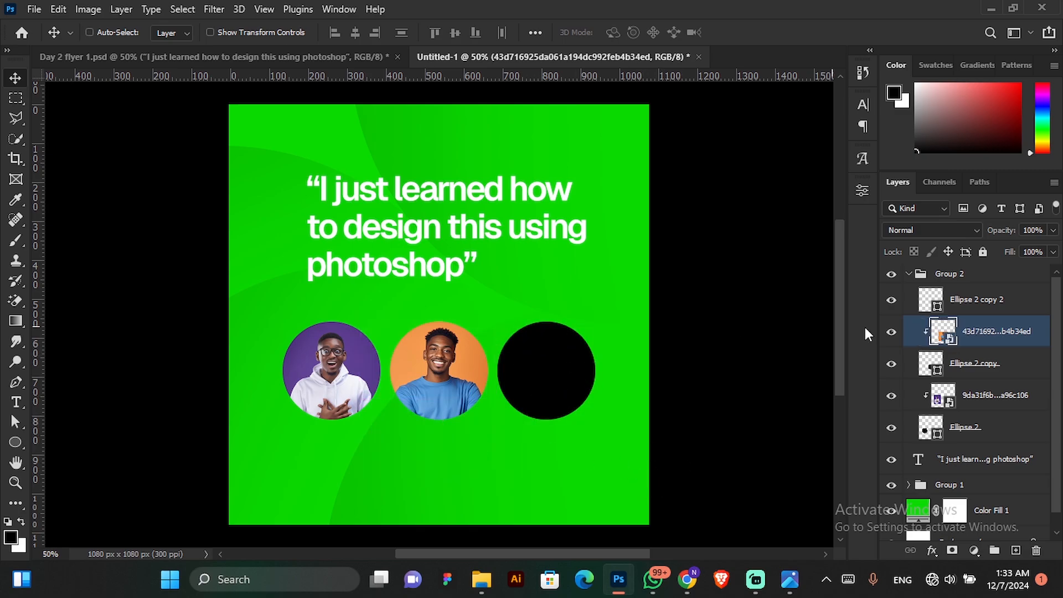
Select the third circle's layer and place the photo aa06d77cd048b867f5d0b40362e62a76 above it as an embedded image.
click(970, 308)
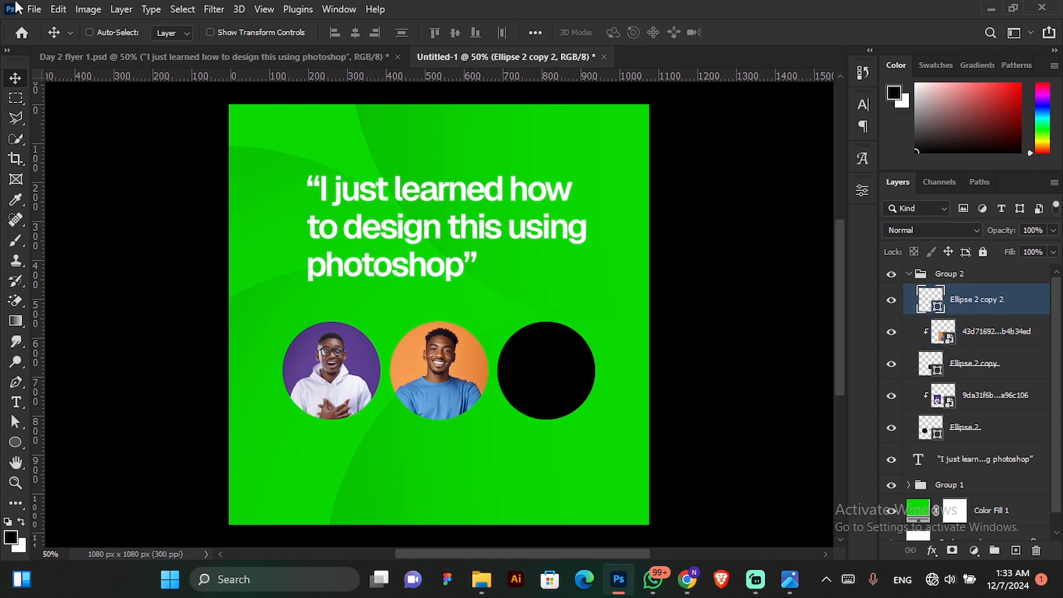
click(33, 9)
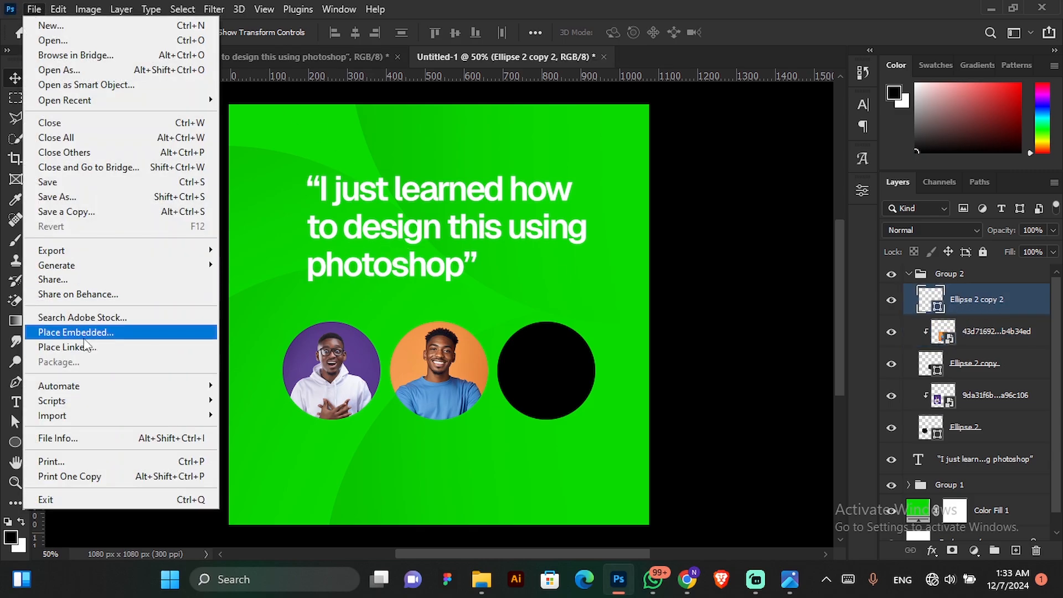
click(83, 334)
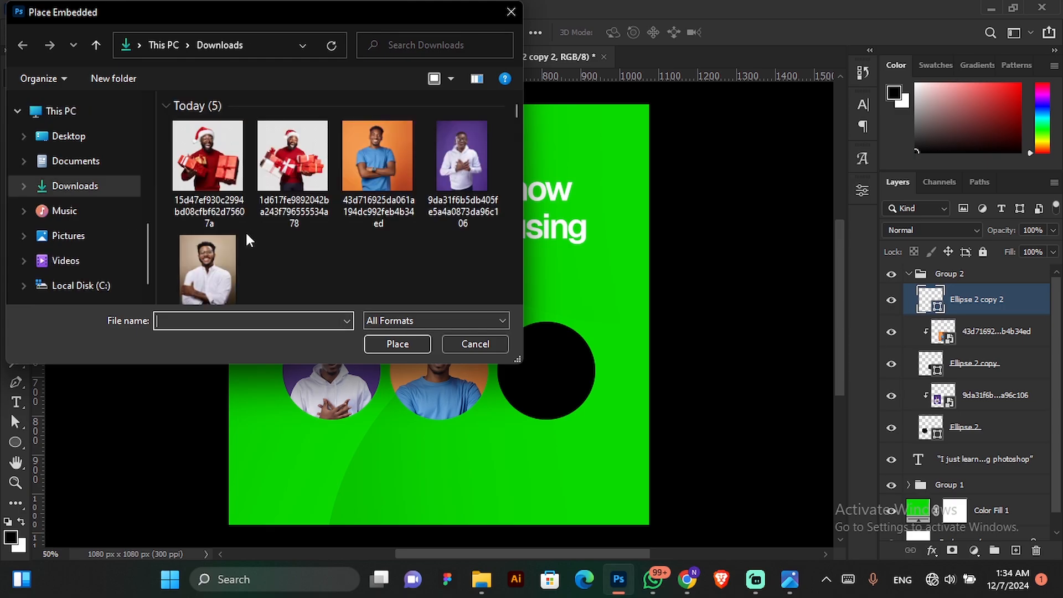
click(208, 254)
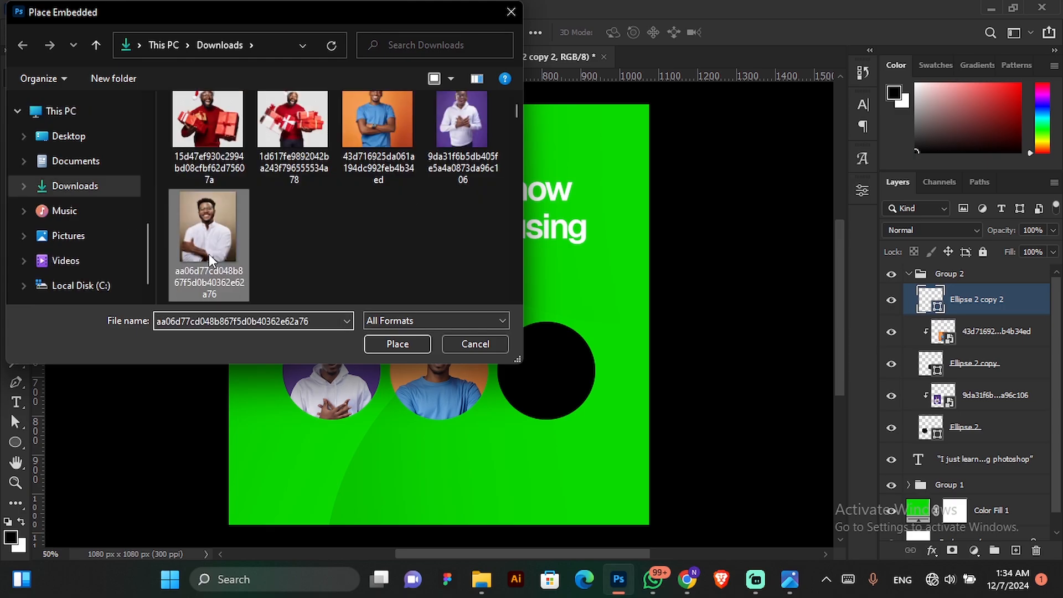
click(409, 351)
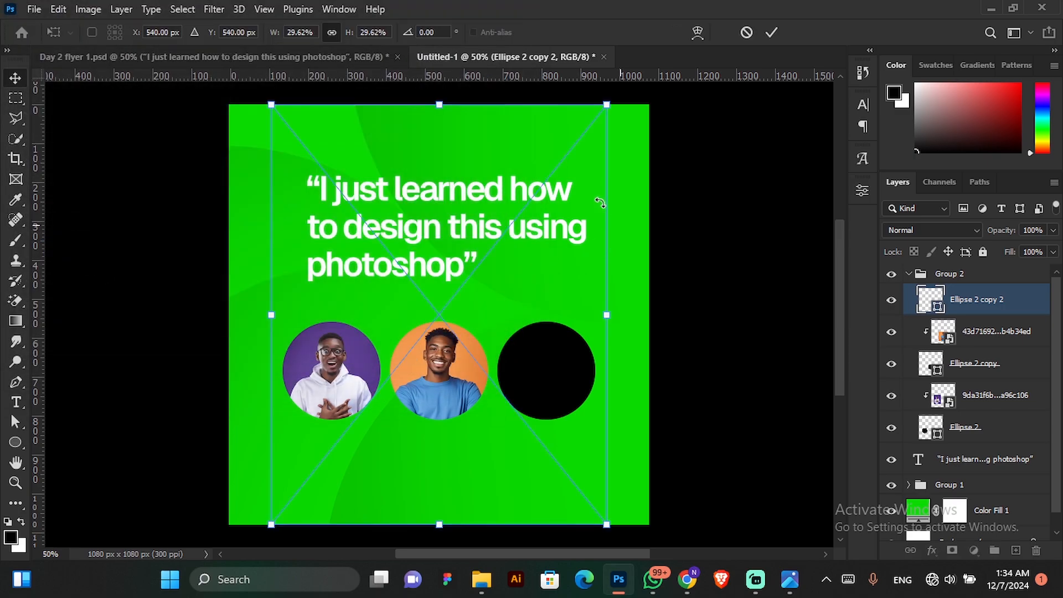
click(775, 33)
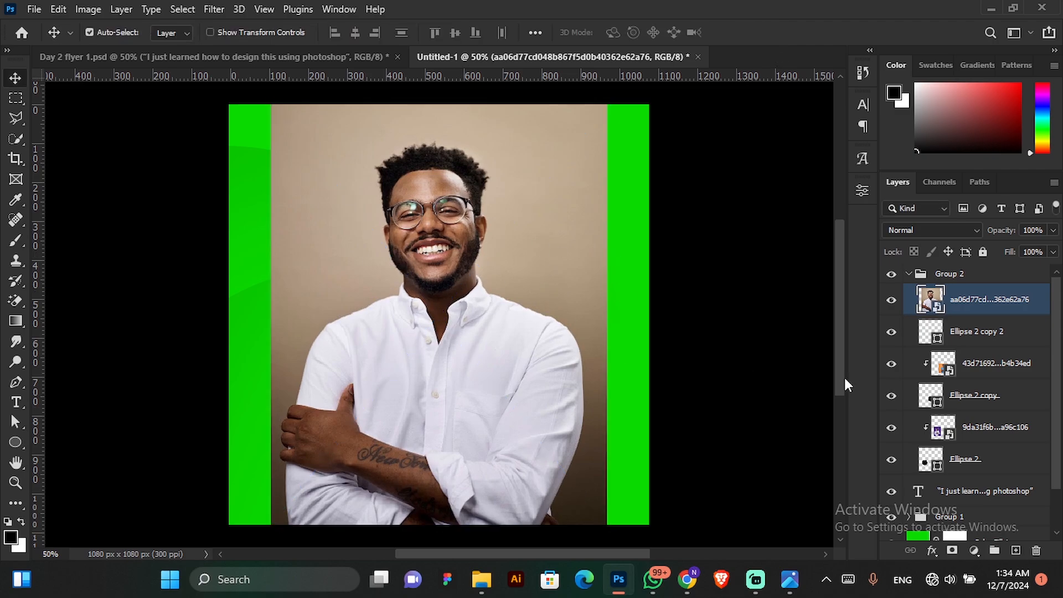
Scale the beige-background photo to about 10.38% and position it over the third circle.
key(ctrl+t)
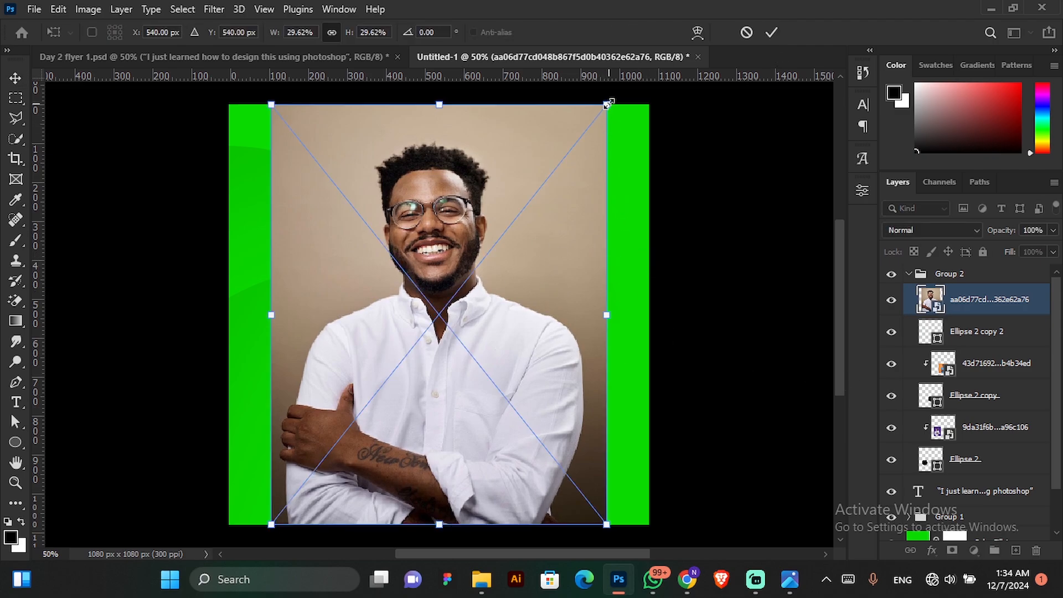
drag(606, 104, 377, 389)
drag(340, 433, 561, 361)
drag(599, 317, 605, 312)
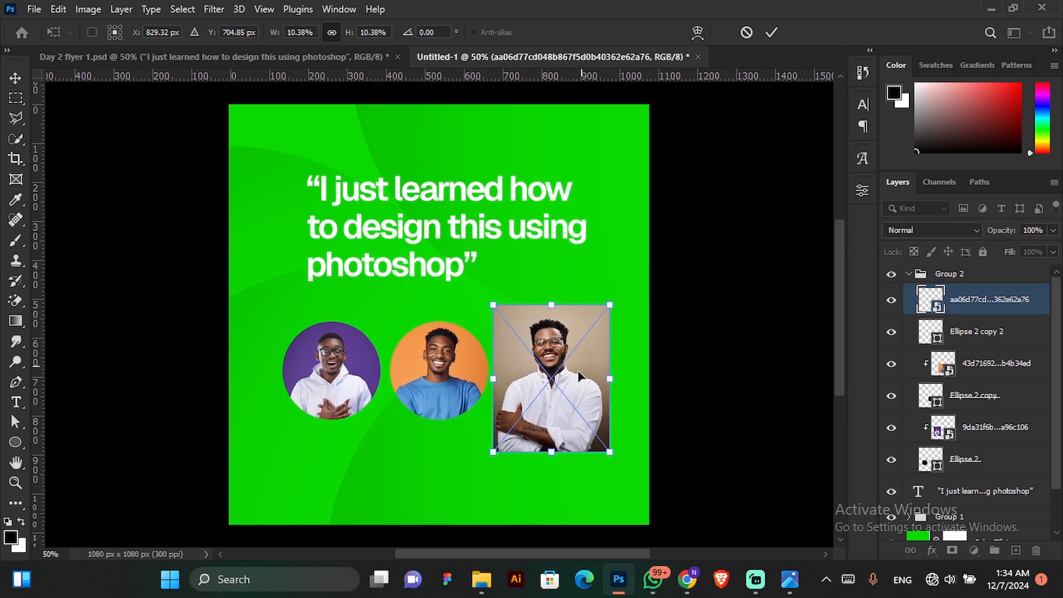
click(771, 33)
Clip the beige-background photo to the third circle with a clipping mask, nudge it into place and collapse Group 2.
right_click(987, 304)
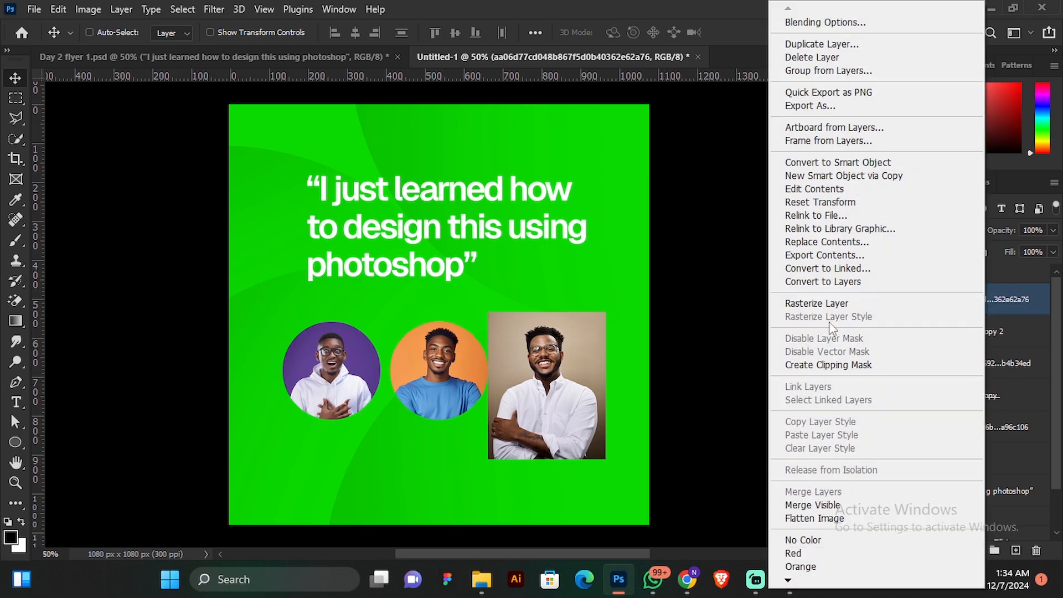
click(818, 364)
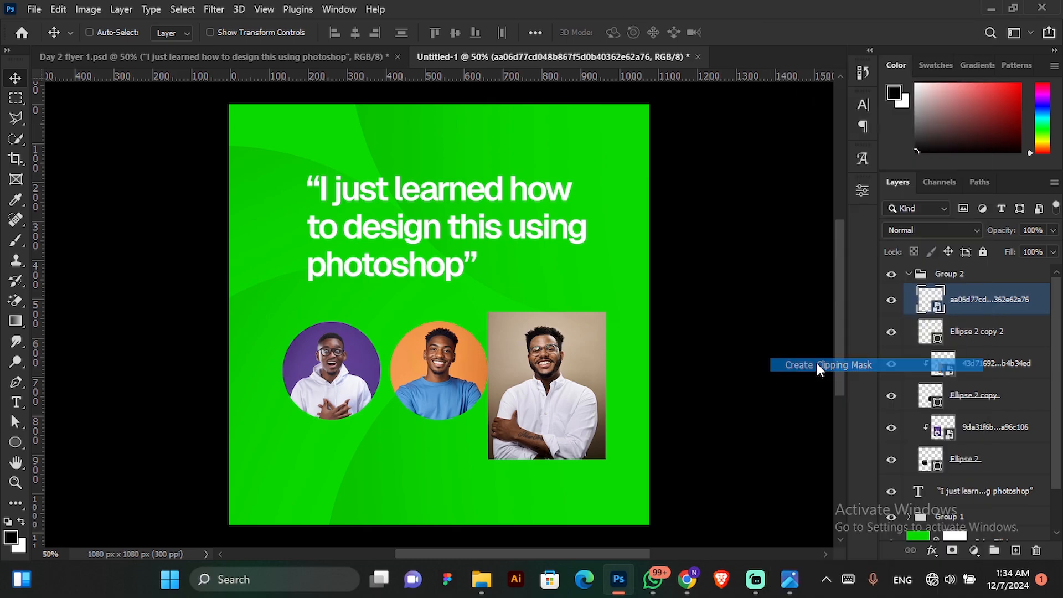
drag(592, 377, 588, 366)
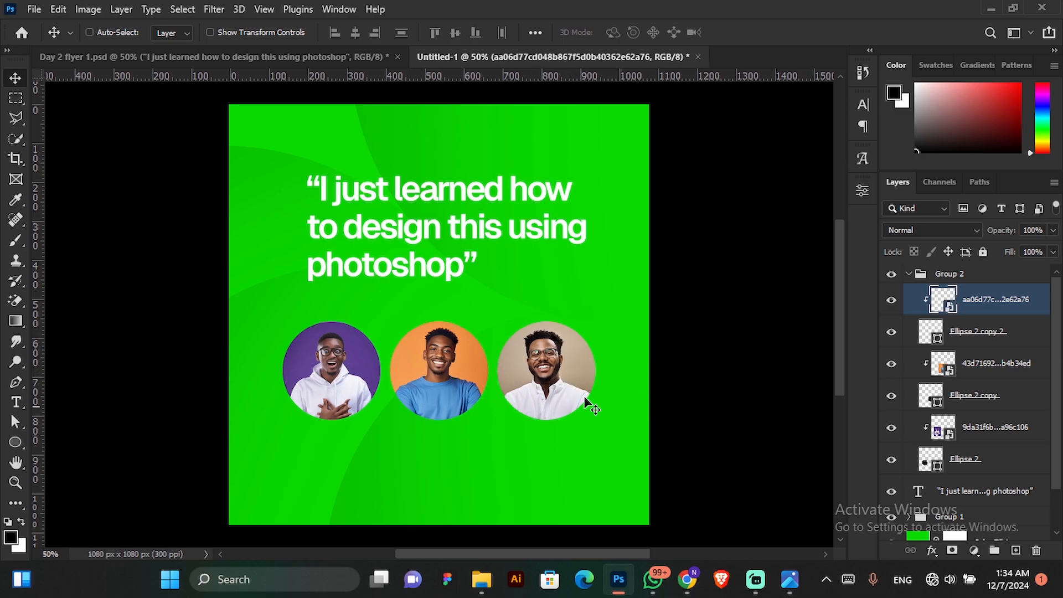
click(909, 273)
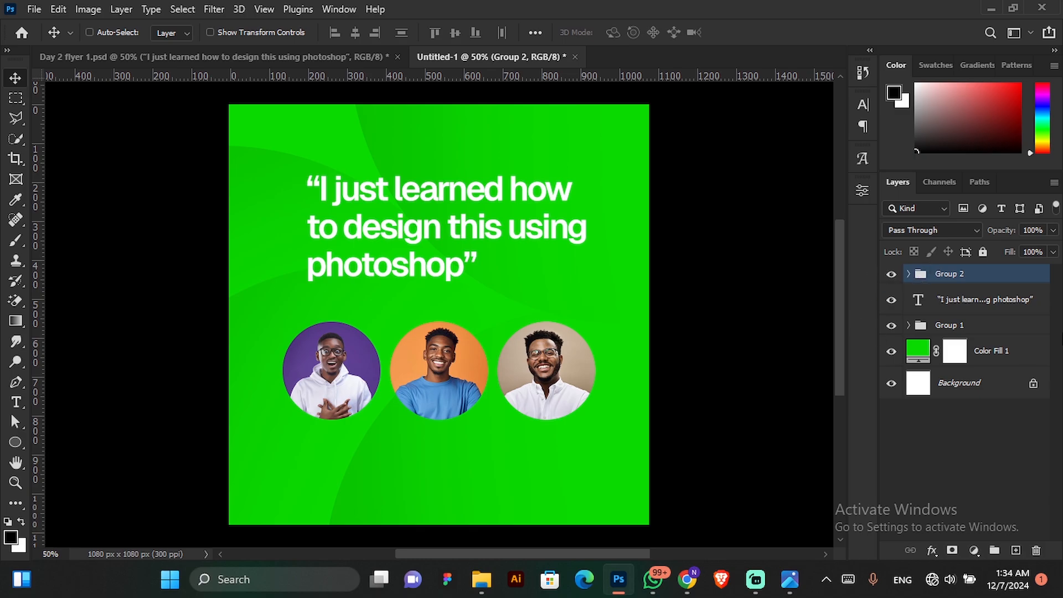
Draw a black rectangle about 1219 × 462 px across the full width of the canvas's lower part with the Rectangle tool.
click(10, 447)
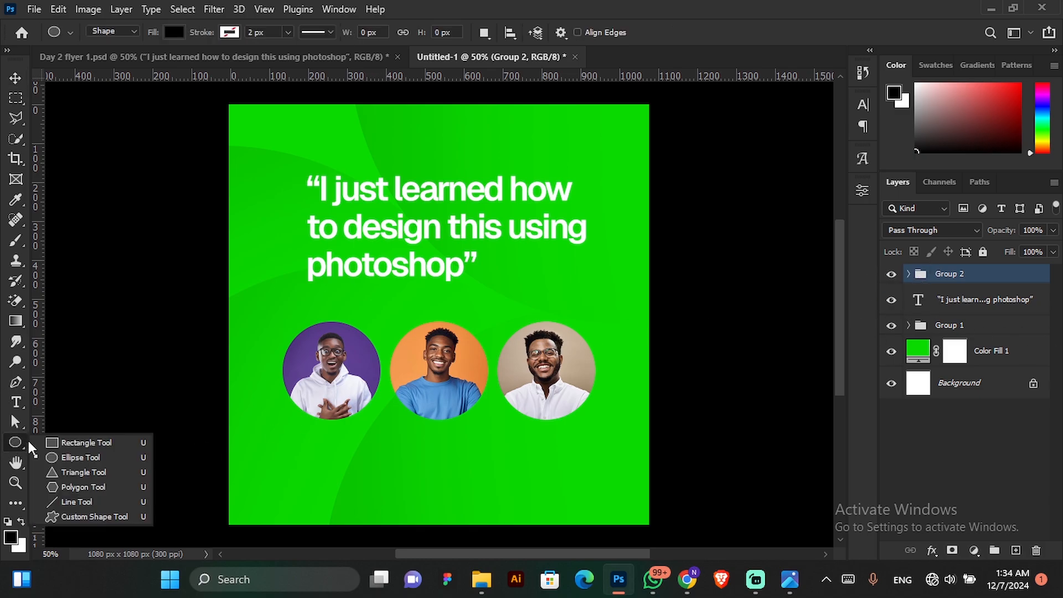
click(76, 444)
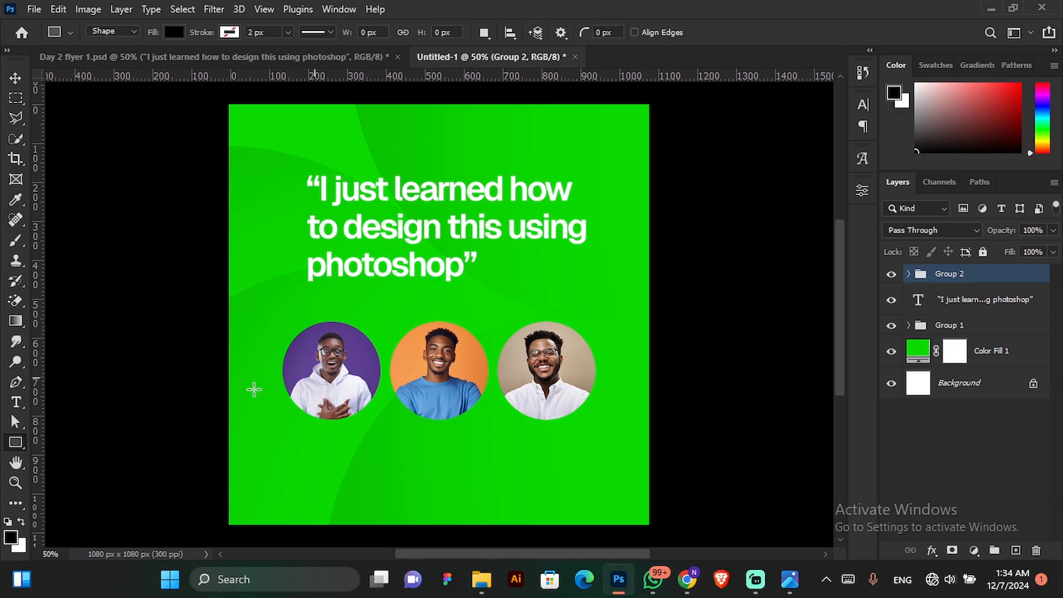
click(10, 448)
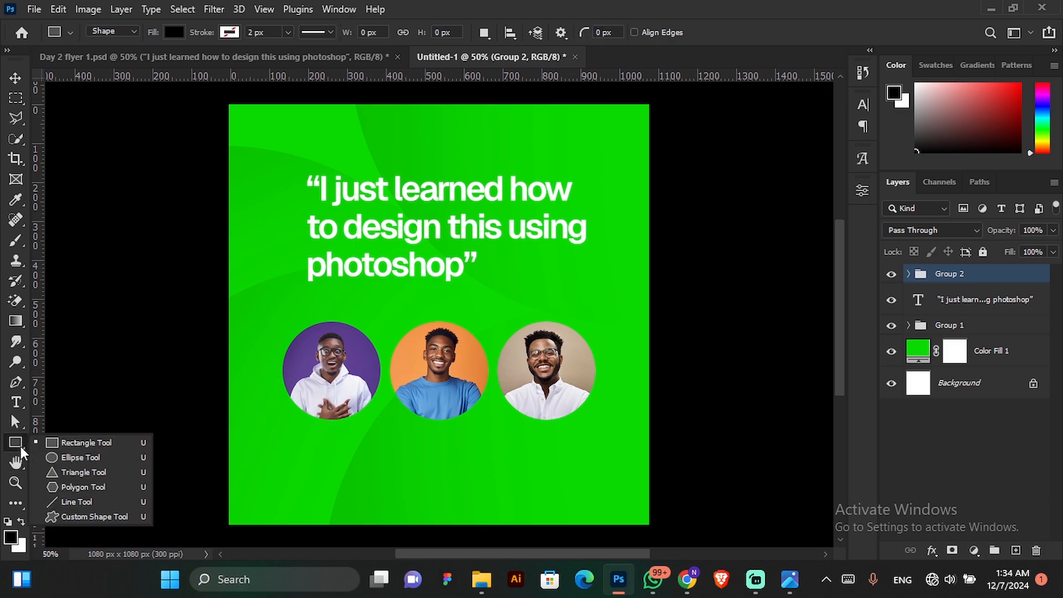
click(87, 451)
drag(206, 367, 676, 545)
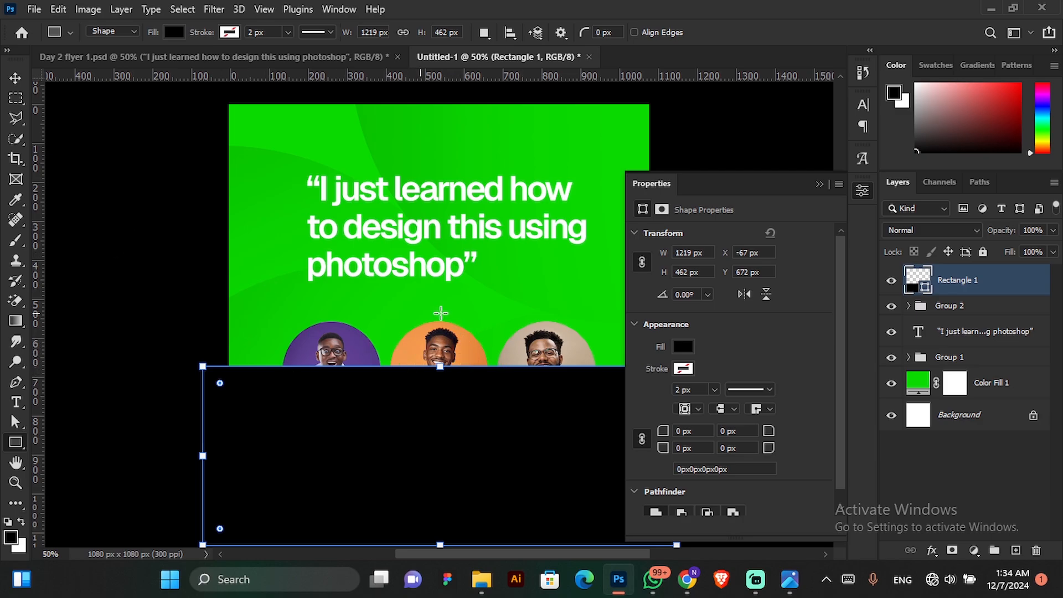
Close the shape properties and move the black rectangle slightly up so its upper edge crosses the three circles.
click(15, 78)
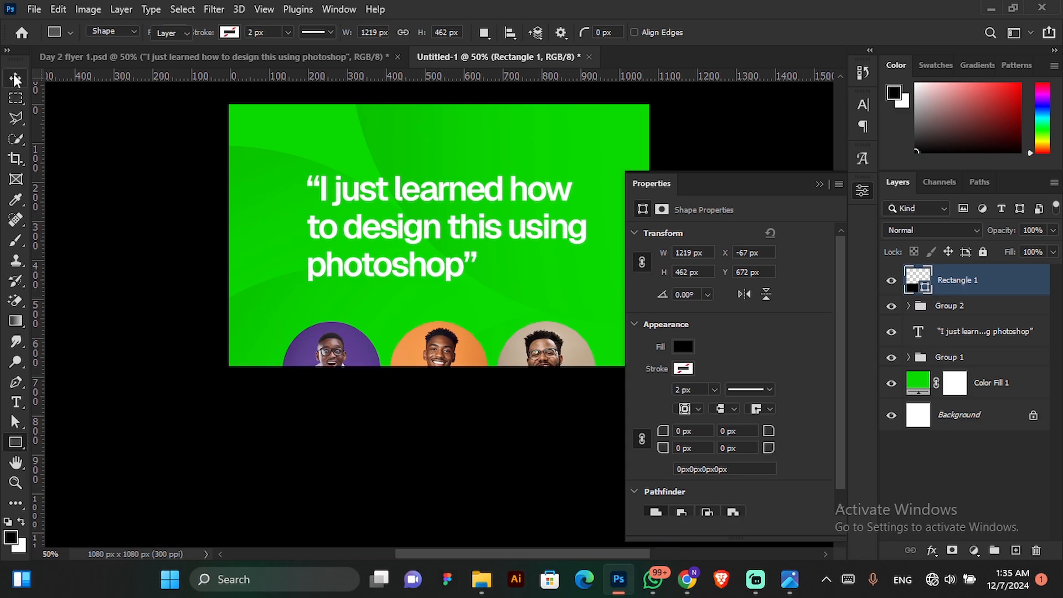
click(819, 184)
drag(456, 387, 463, 365)
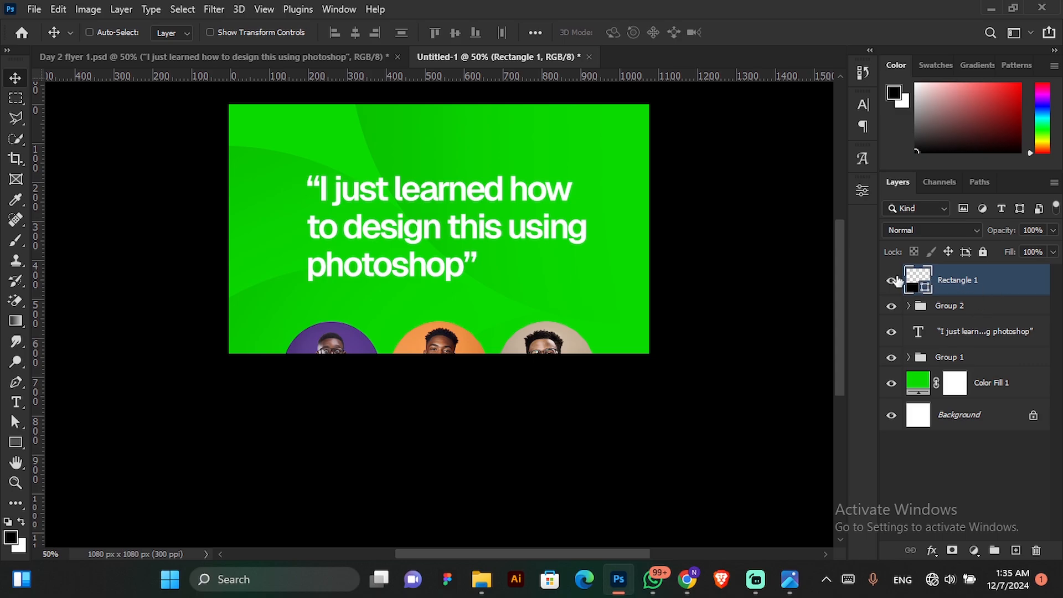
Check the rectangle and Group 2 by toggling their visibility, and move the rectangle layer directly below Group 2.
click(890, 281)
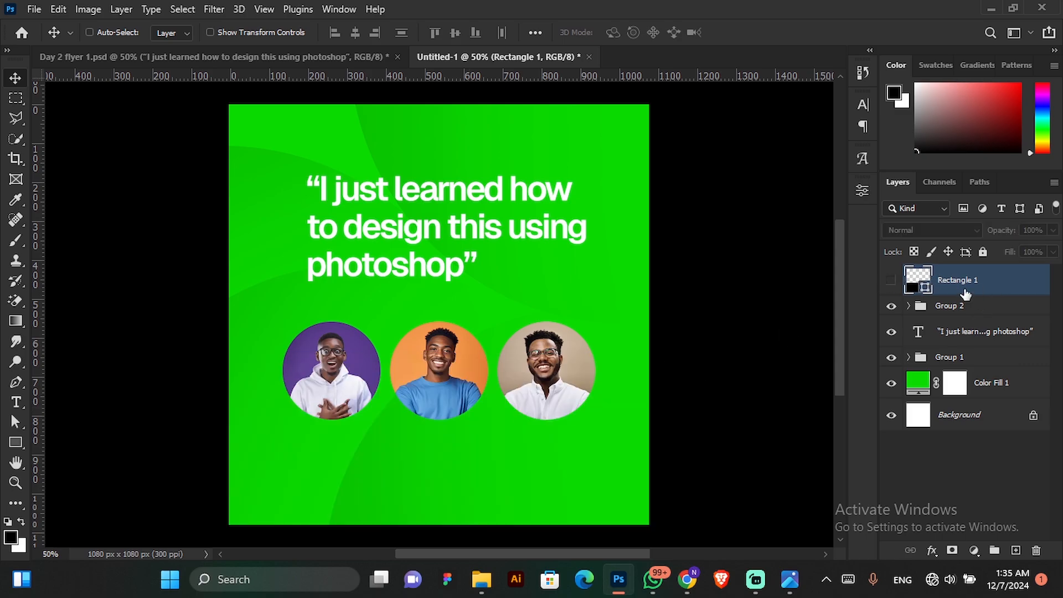
click(946, 309)
click(890, 306)
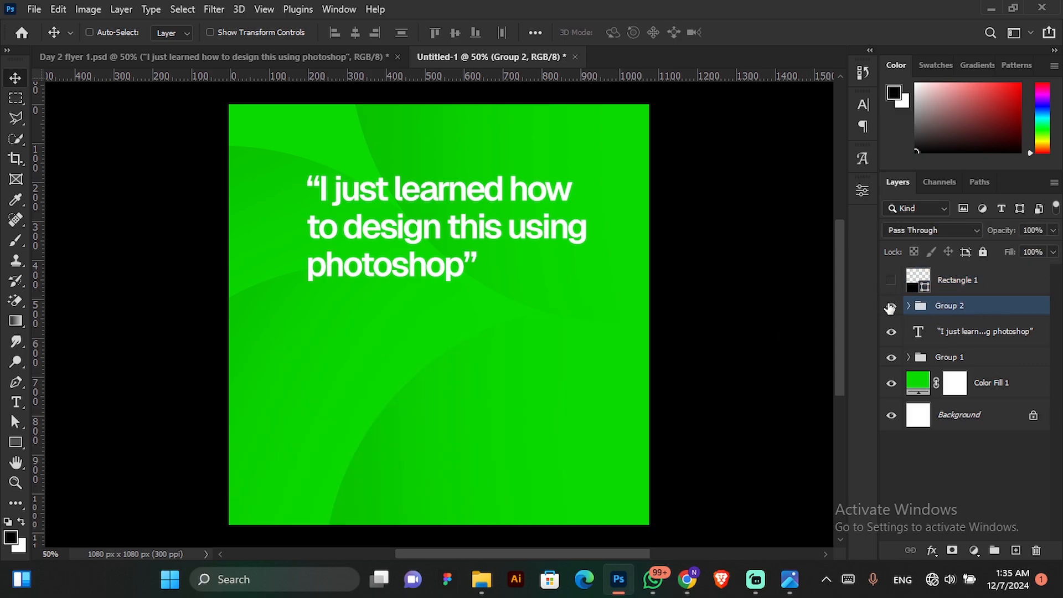
click(890, 306)
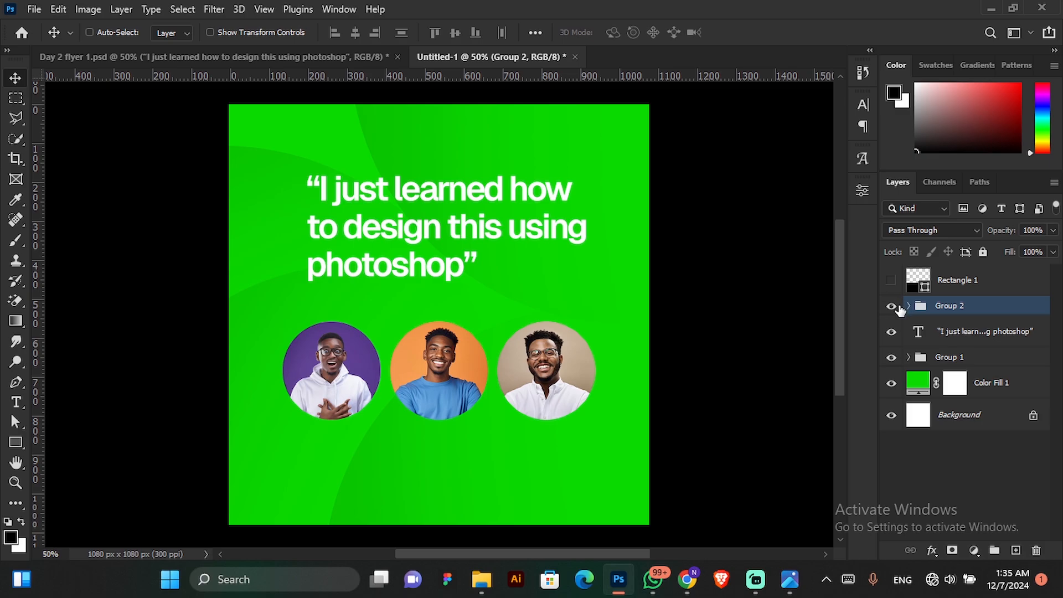
click(891, 280)
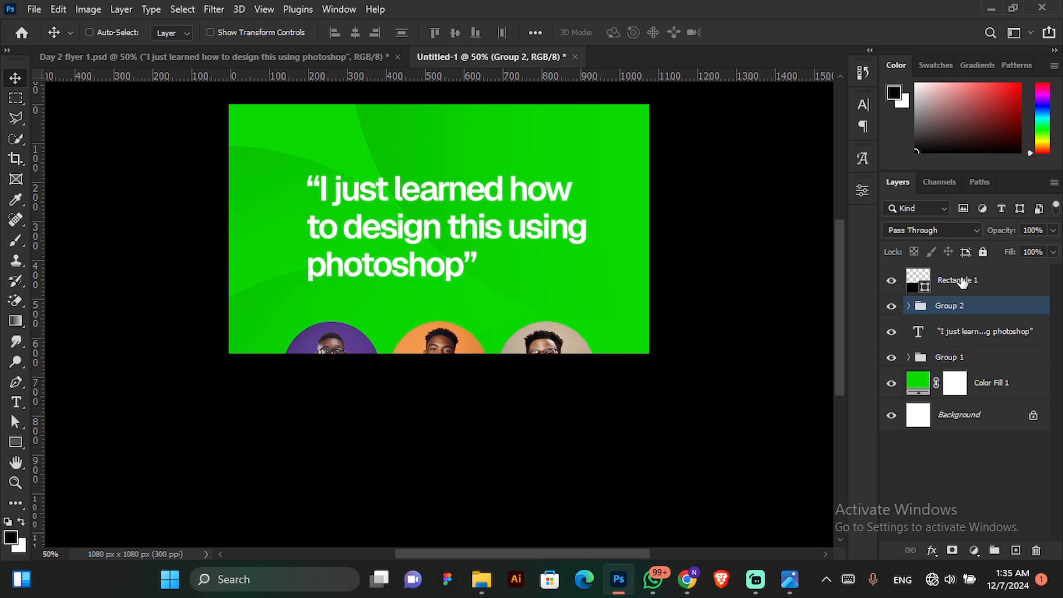
click(974, 283)
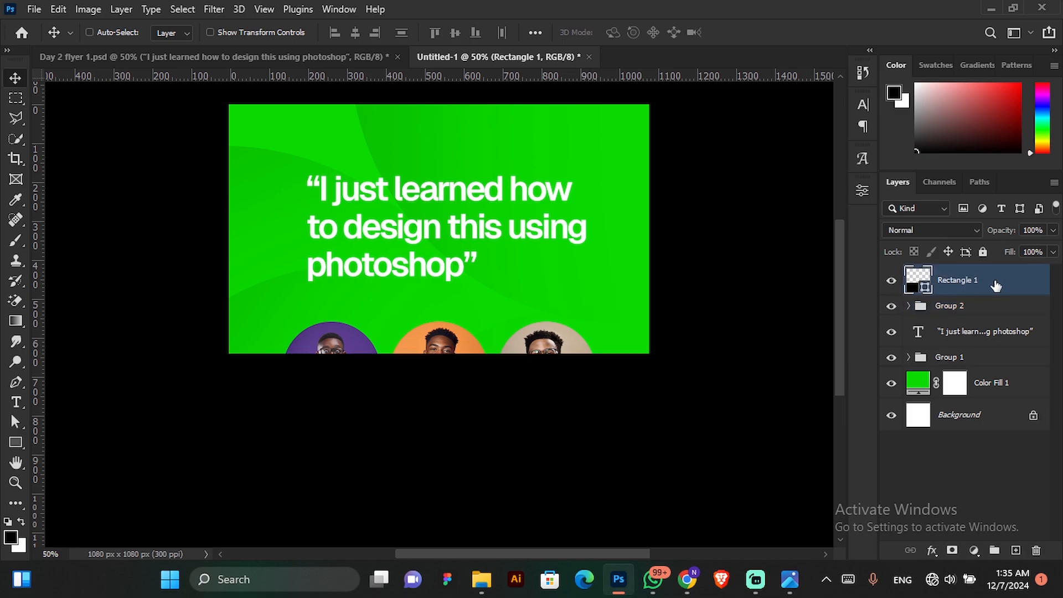
drag(967, 282, 966, 318)
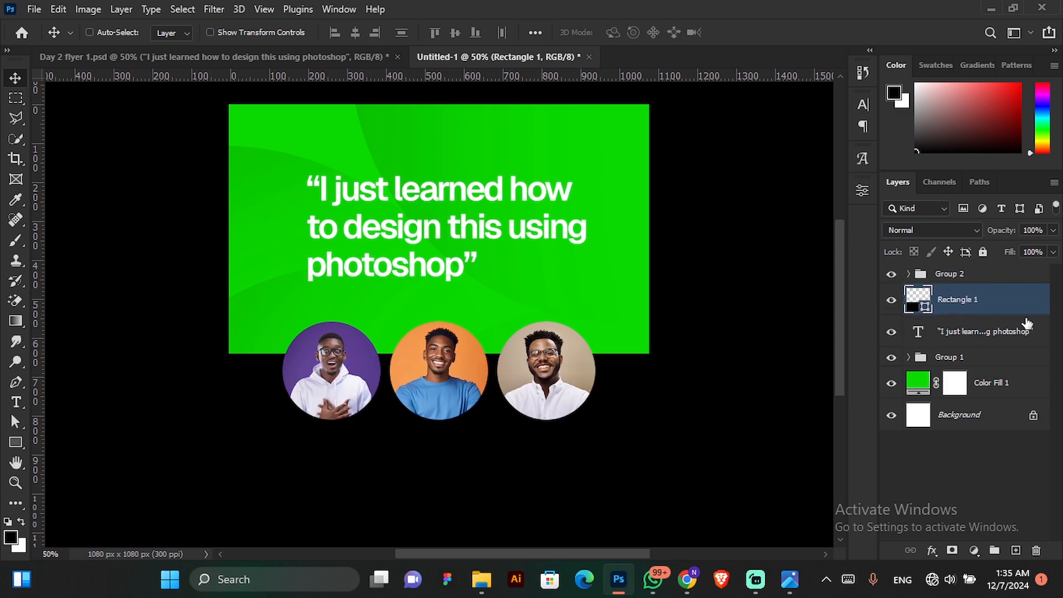
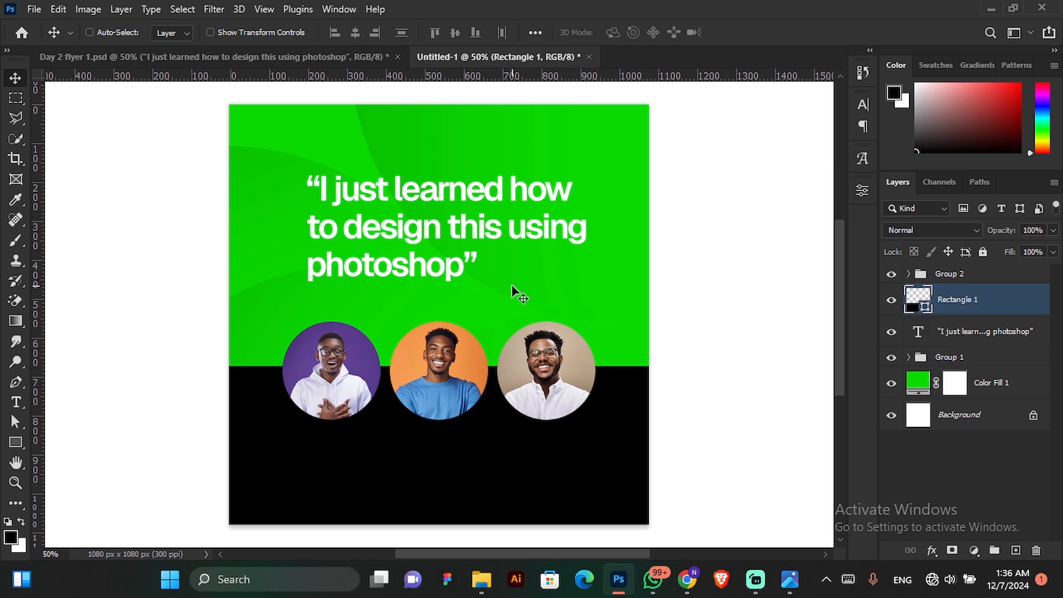
Copy the full-name and "Creative Designer" text layers from Day 2 flyer 1.psd into Untitled-1, on the black area above Group 2.
click(1013, 276)
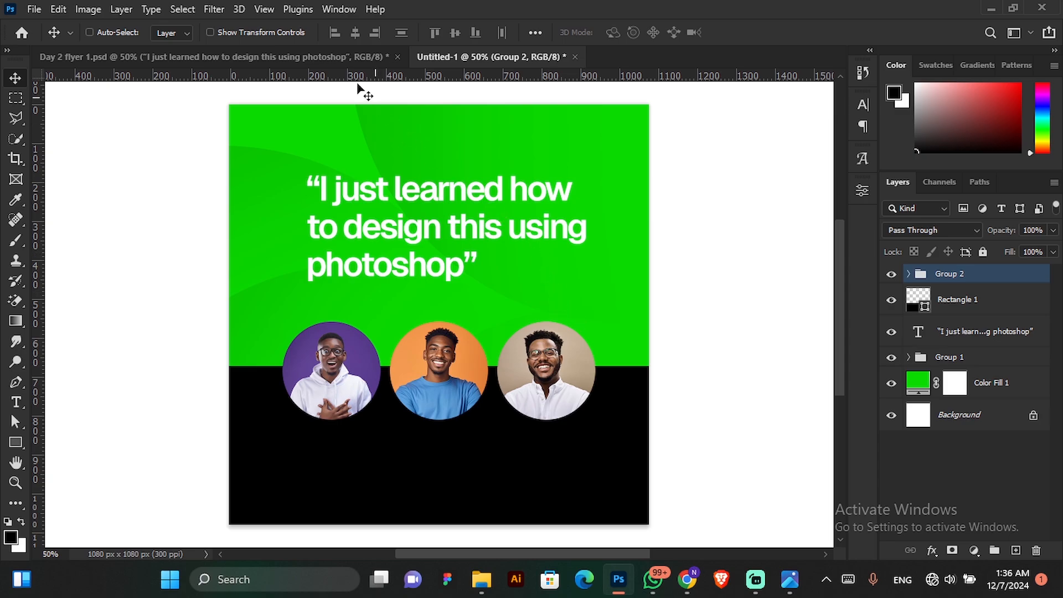
click(236, 61)
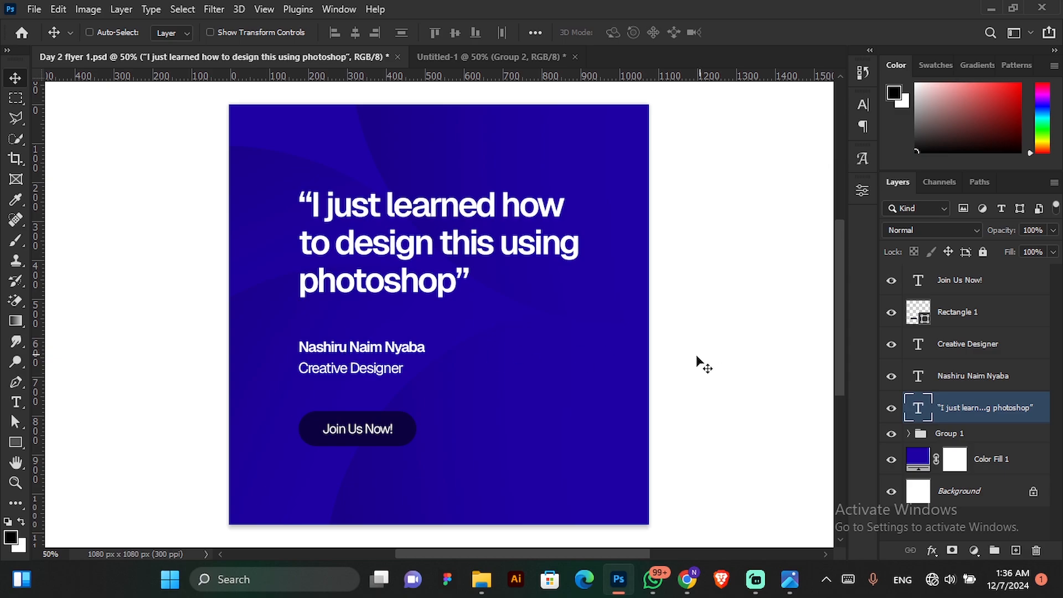
click(992, 382)
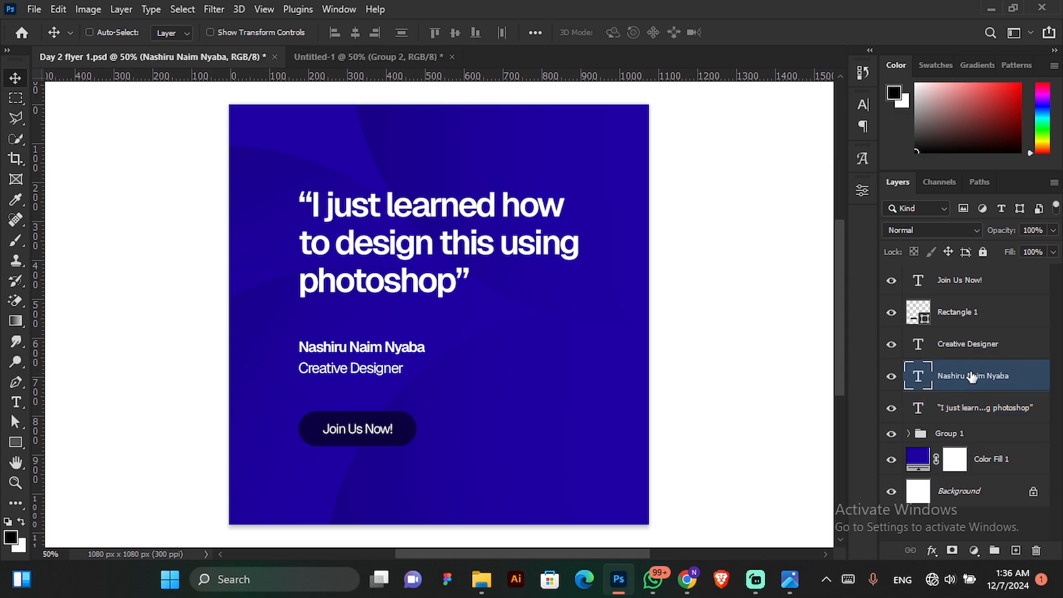
key(ctrl)
ctrl+click(977, 348)
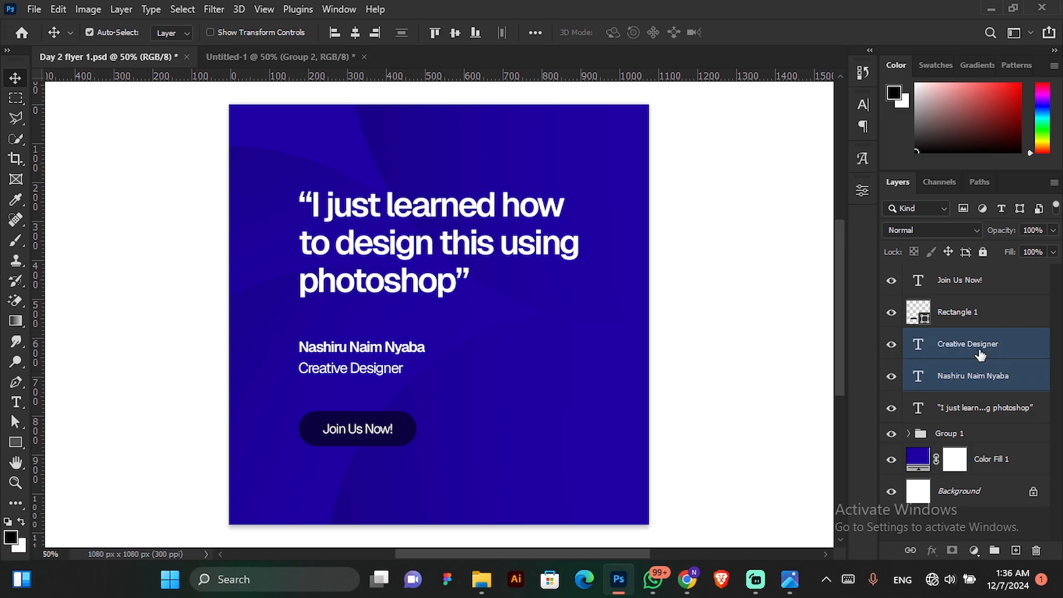
drag(975, 347, 350, 434)
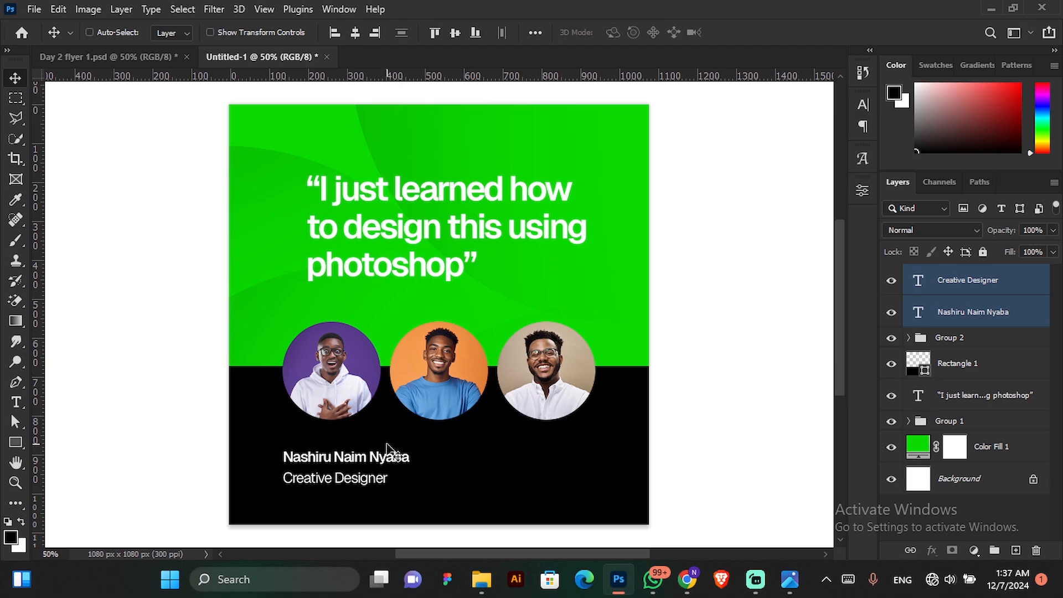
Scale the name and "Creative Designer" texts together to about 69% and nudge them into place below the first circle.
key(ctrl)
key(ctrl+t)
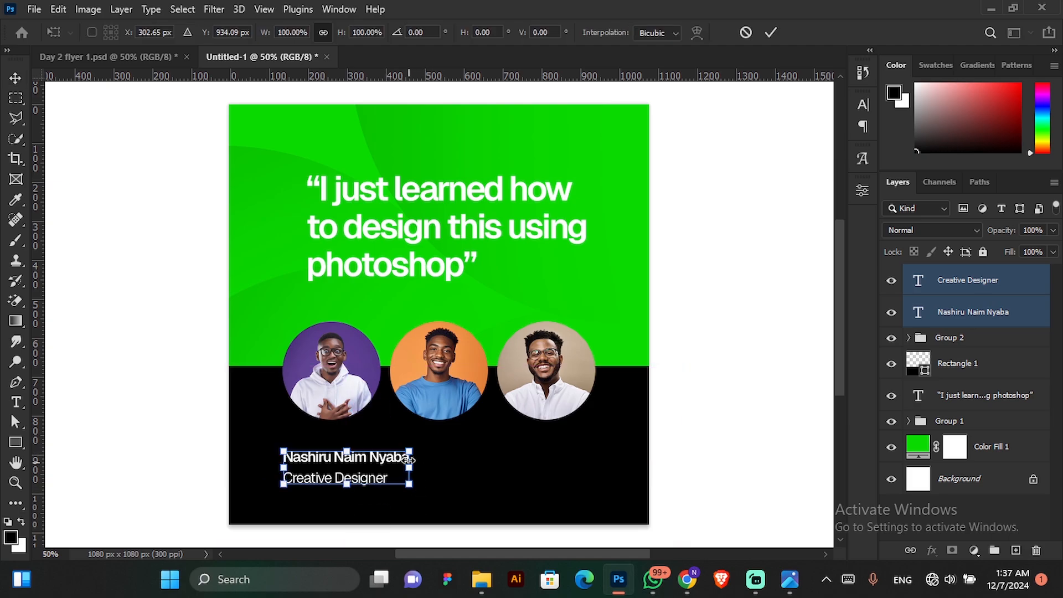
drag(409, 450, 364, 481)
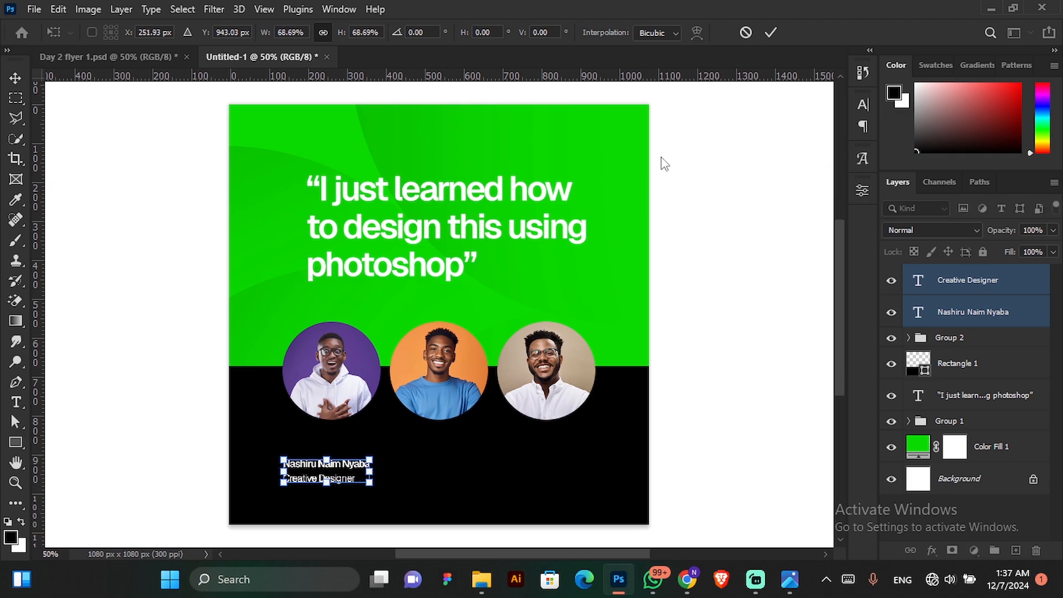
click(772, 33)
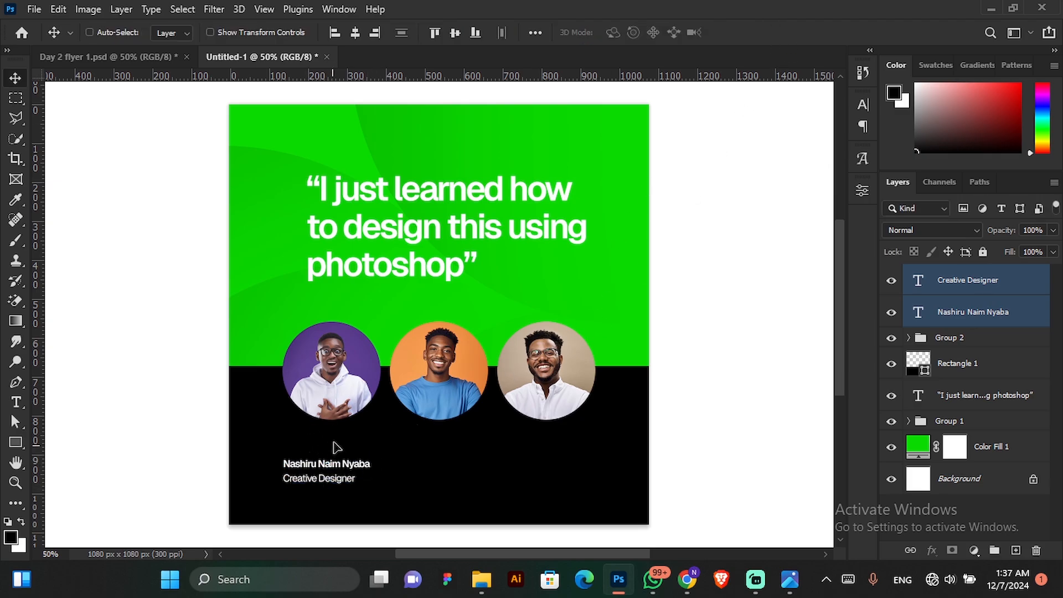
drag(335, 447, 337, 446)
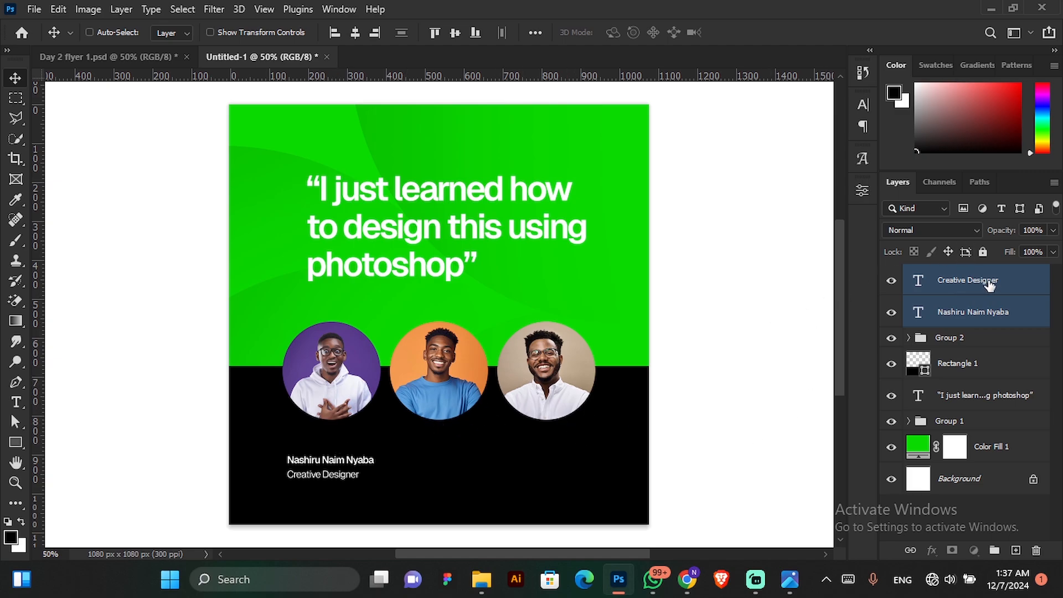
Select only the "Creative Designer" text layer with the Horizontal Type tool active and open its character settings.
click(989, 285)
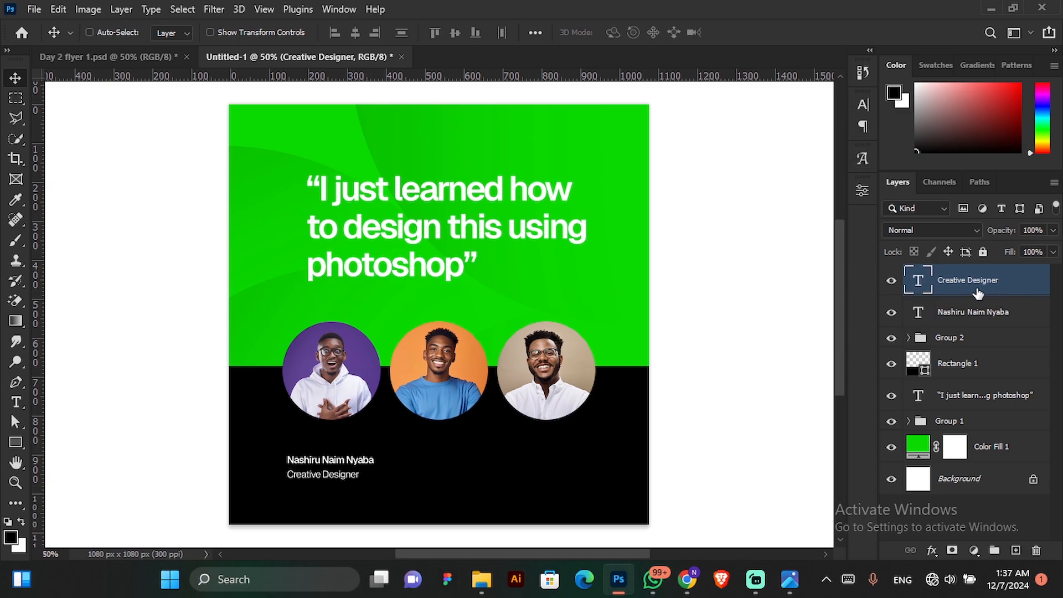
click(17, 406)
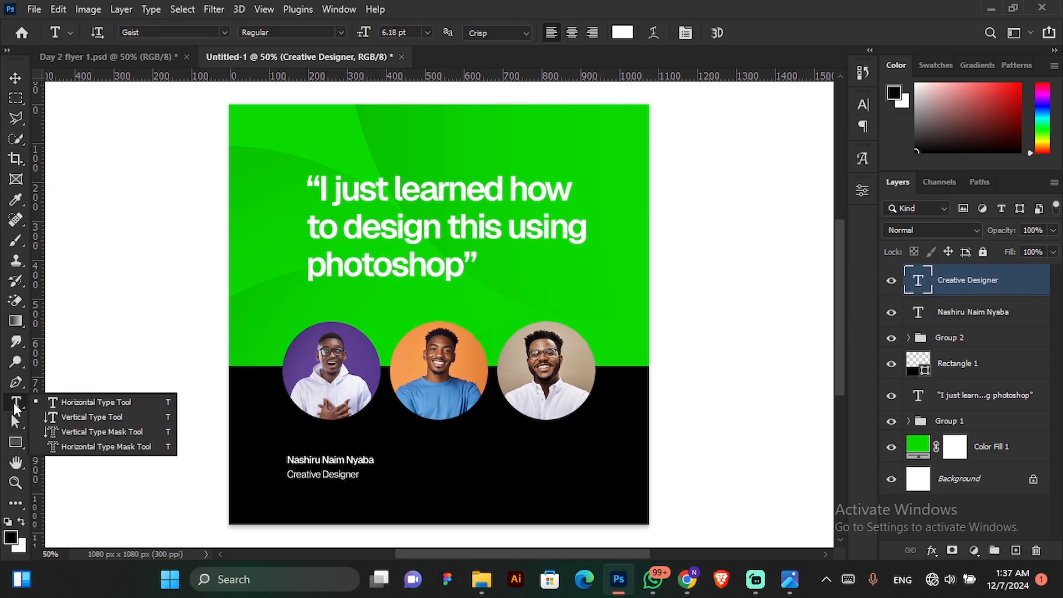
click(685, 34)
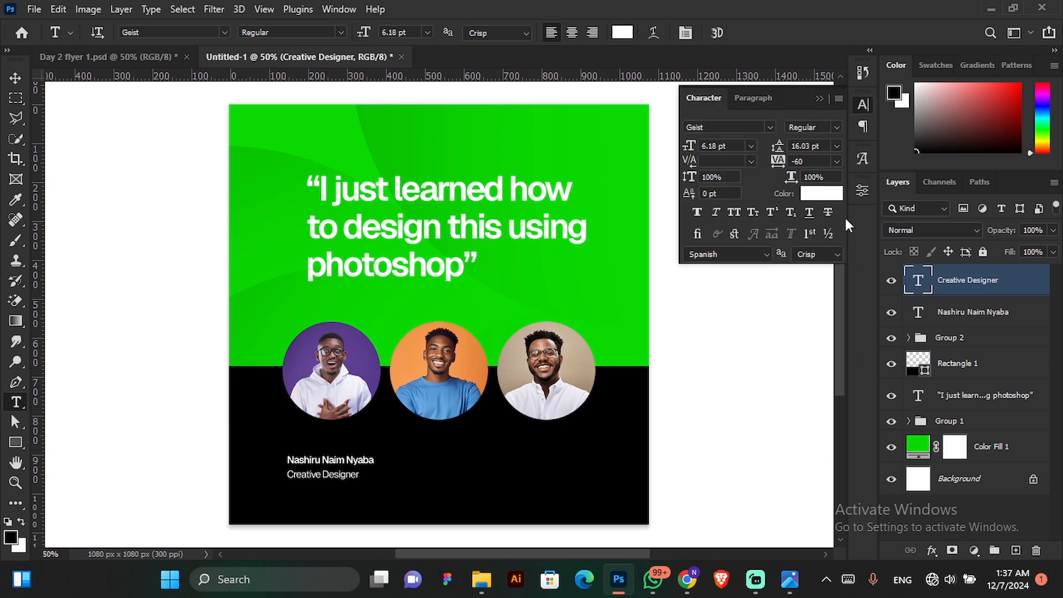
click(819, 98)
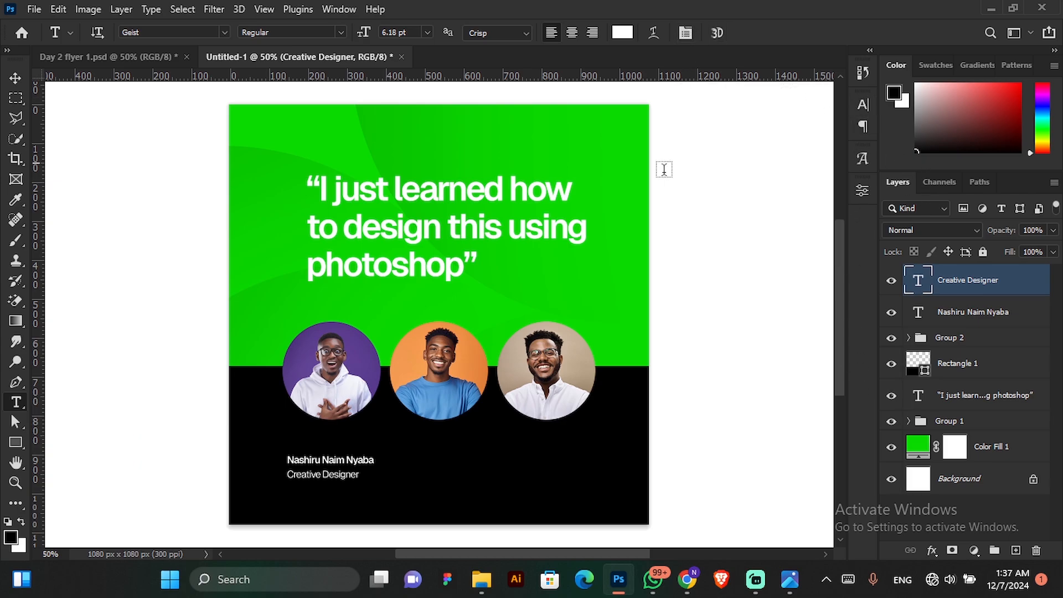
click(861, 106)
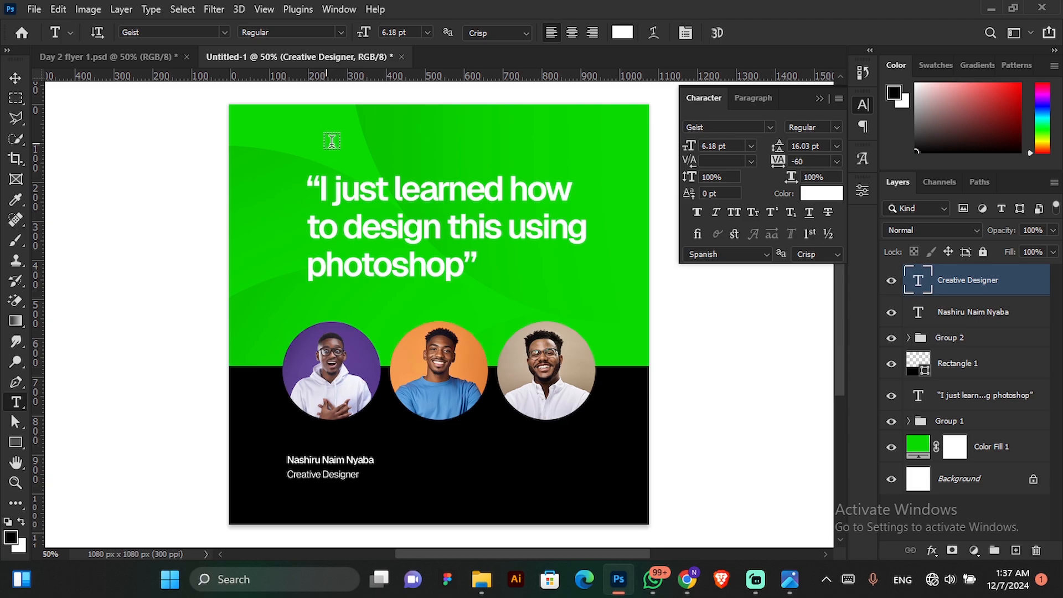
Try the flyer's green background colour on the "Creative Designer" text and undo the colour change.
click(821, 195)
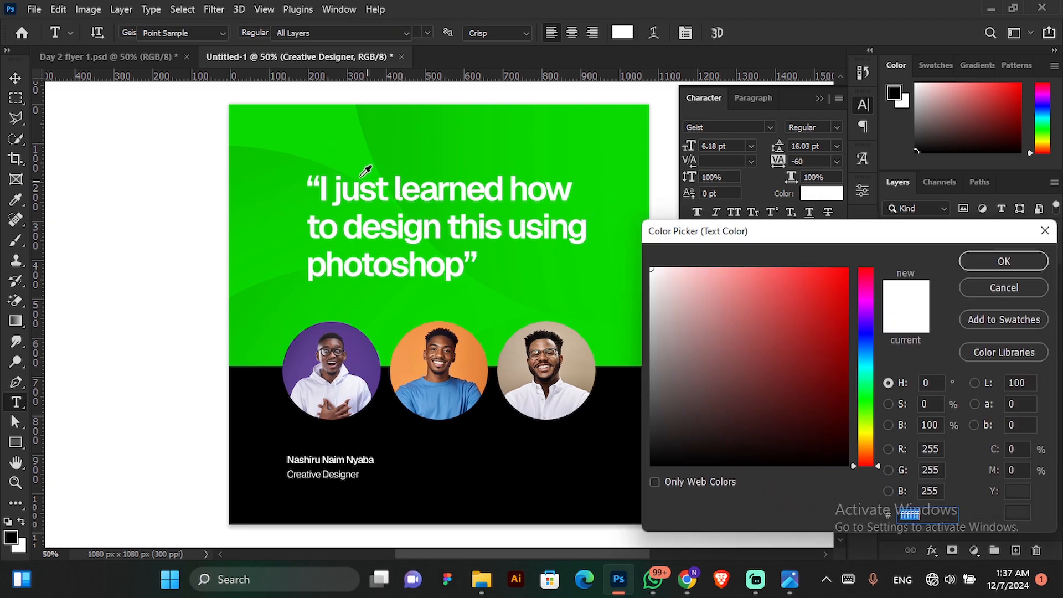
click(329, 133)
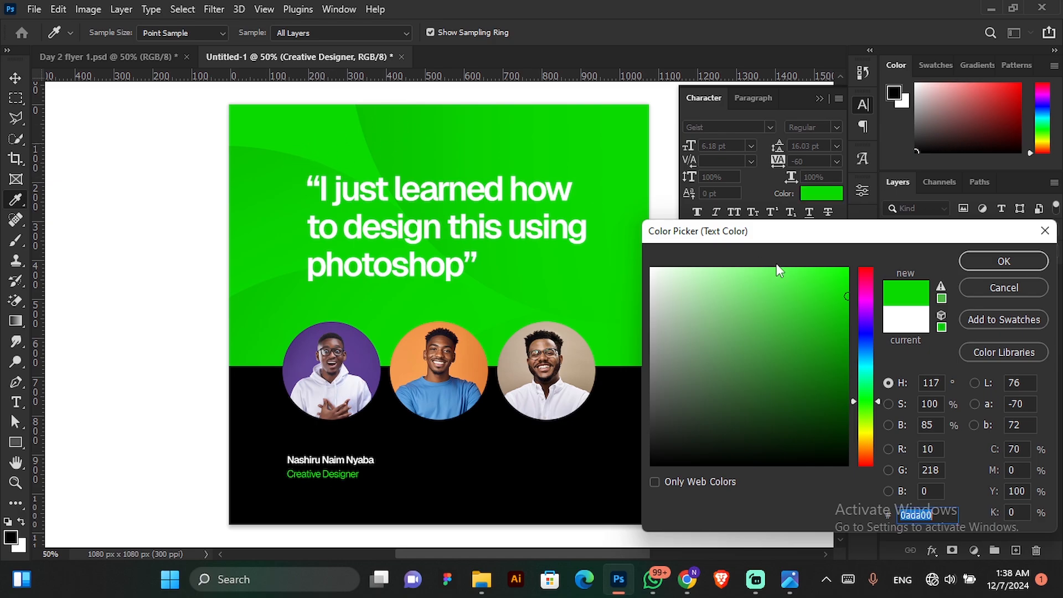
click(1017, 258)
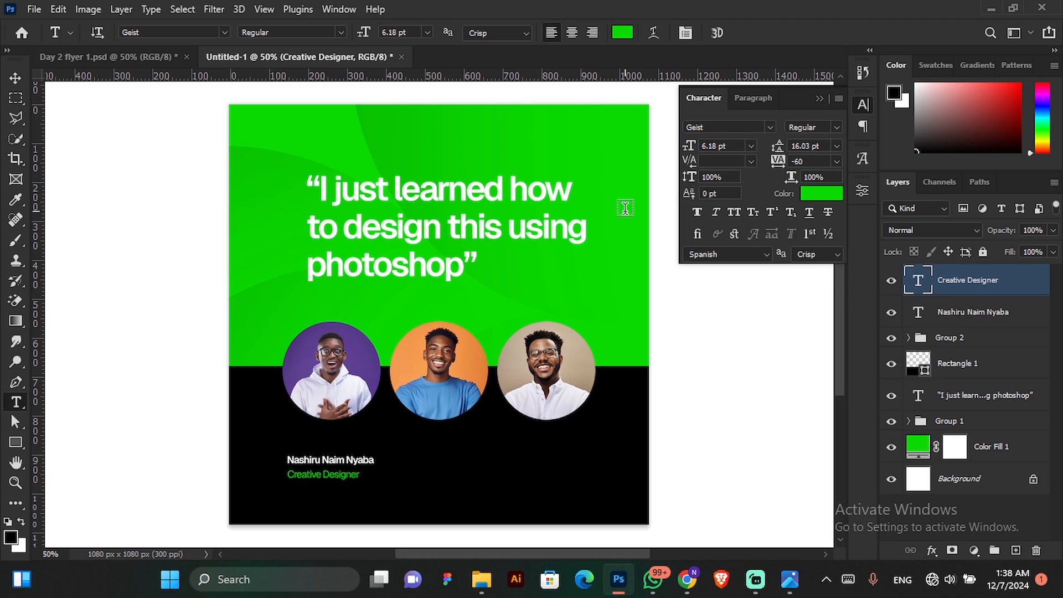
key(ctrl+z)
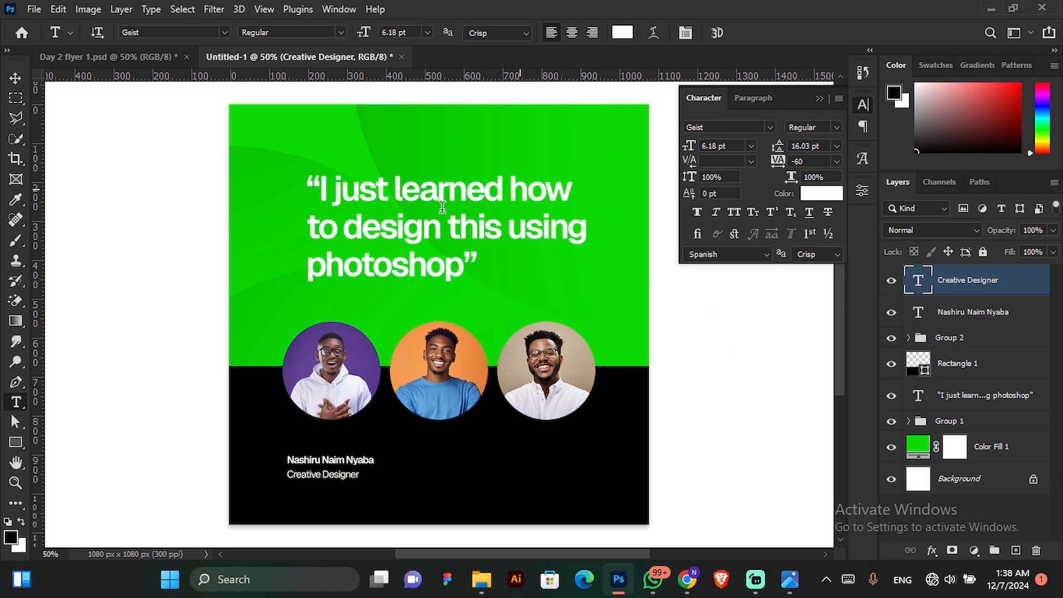
Colour the "Creative Designer" text with green 0ada00 sampled from the flyer background and close the character settings.
click(832, 196)
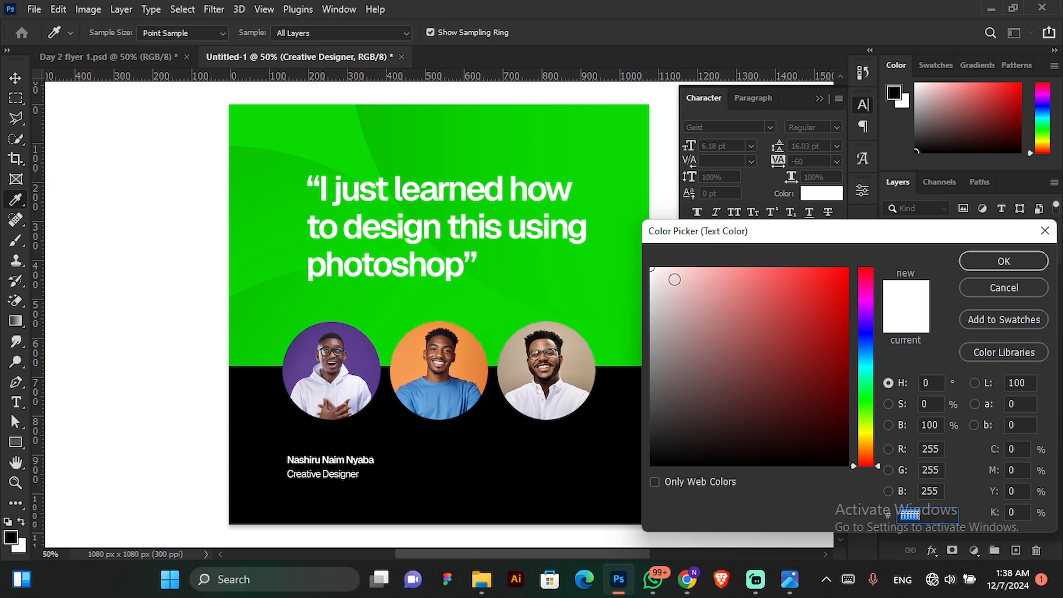
click(346, 141)
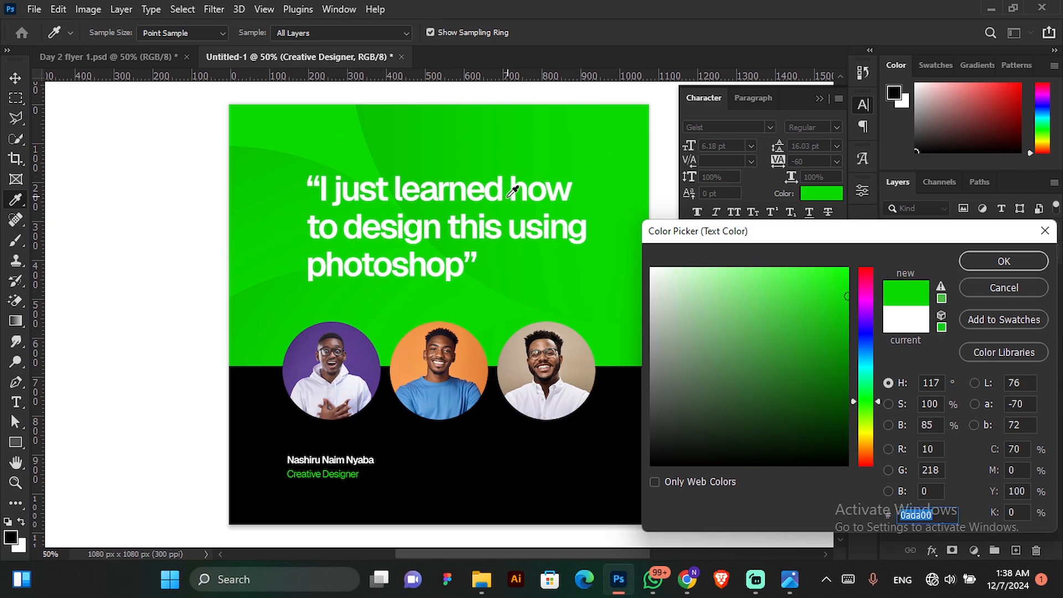
click(1015, 259)
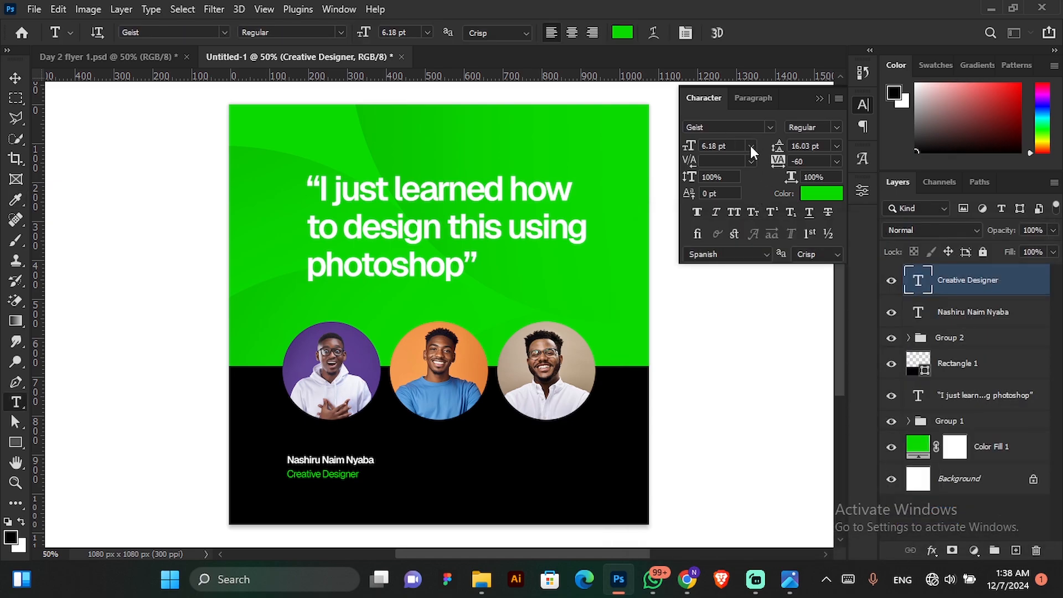
click(820, 99)
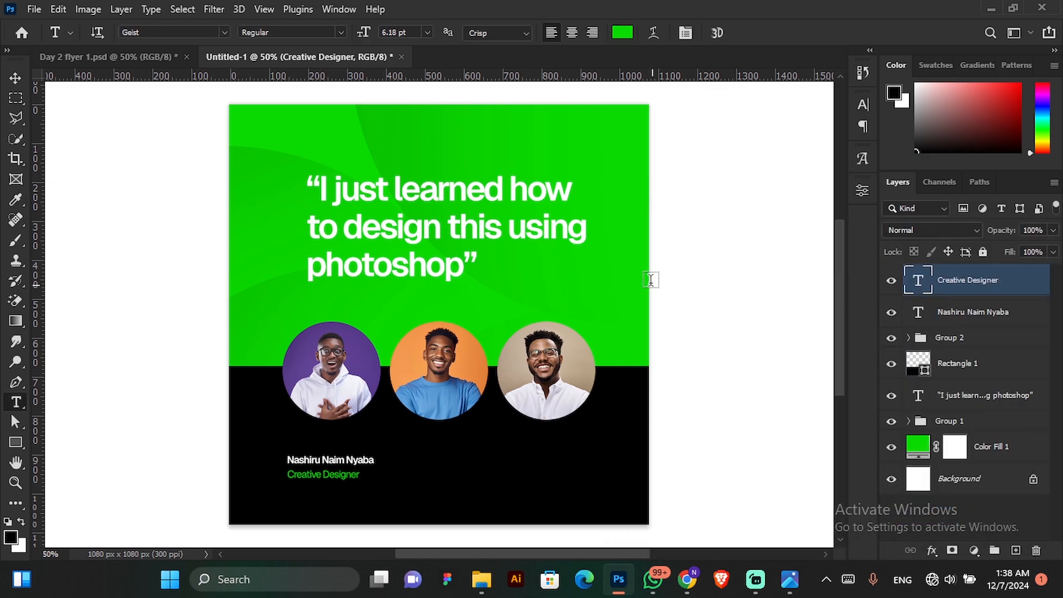
Draw a rectangle about 241 × 62 px on the black area below the third circle and close its shape properties.
click(17, 81)
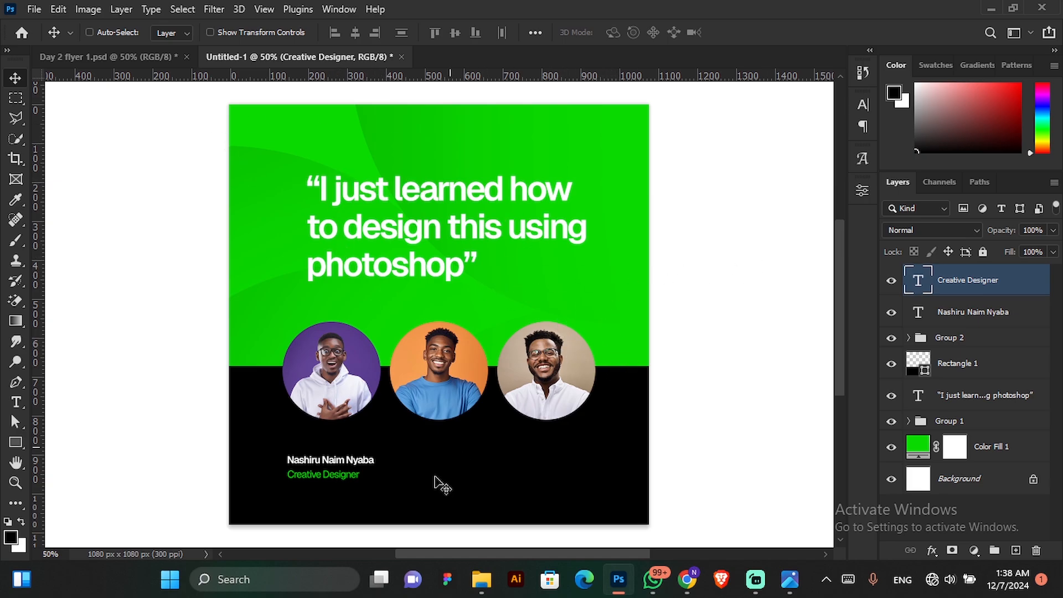
click(17, 445)
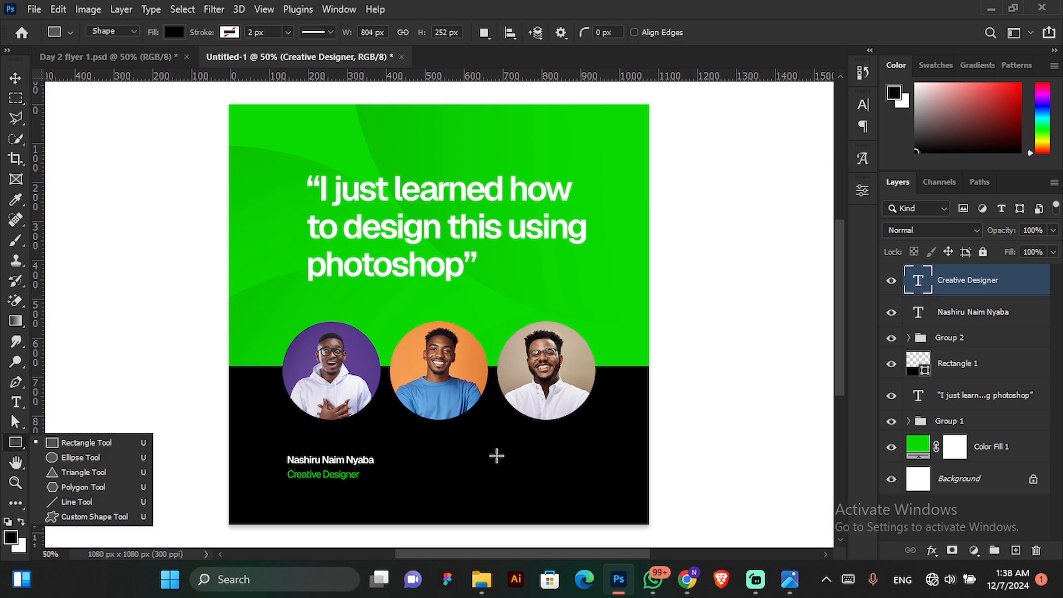
click(103, 443)
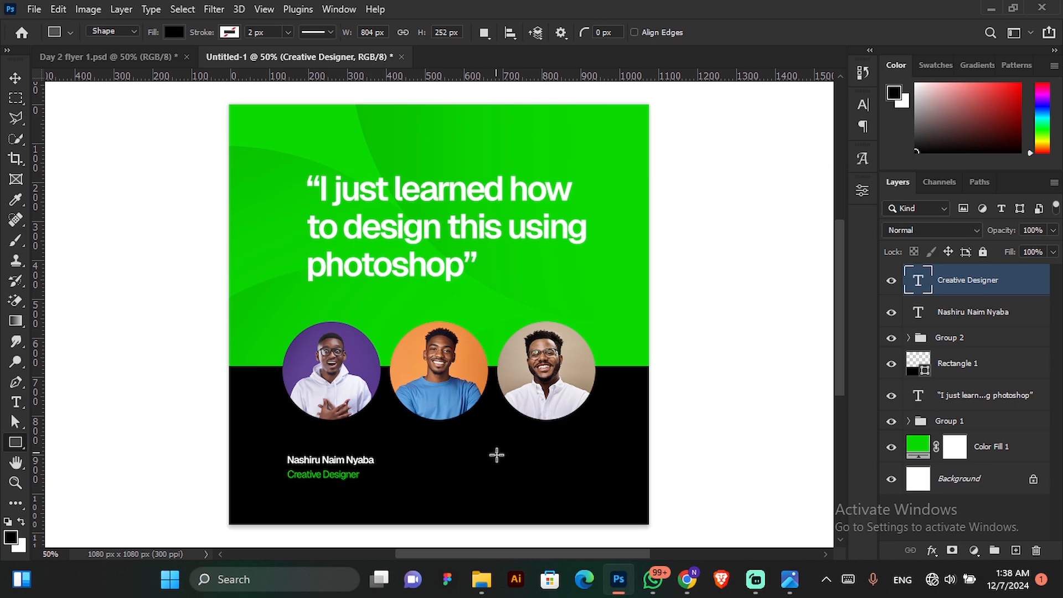
drag(495, 452, 589, 476)
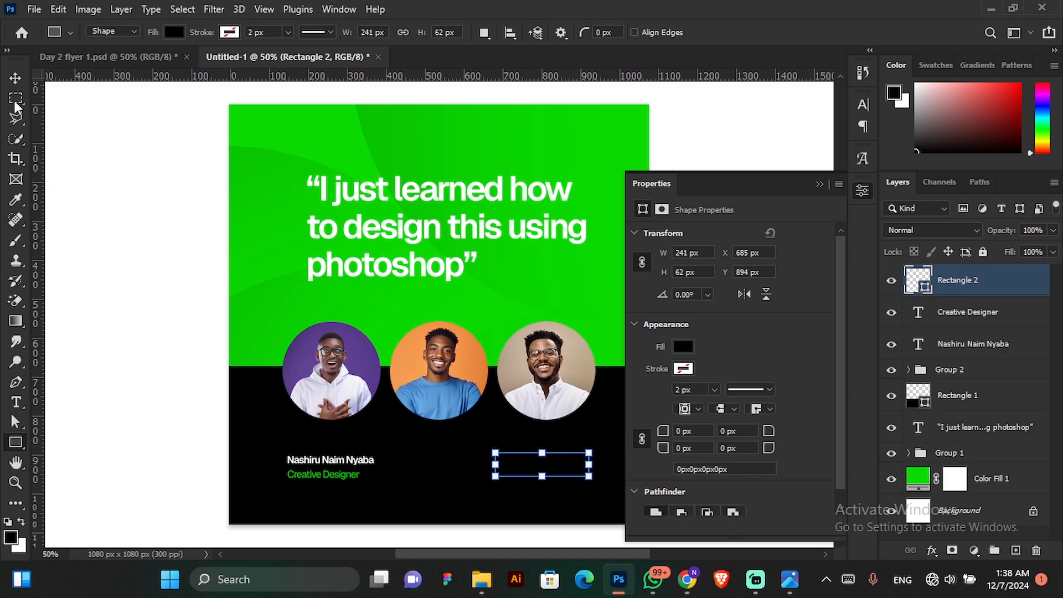
click(16, 78)
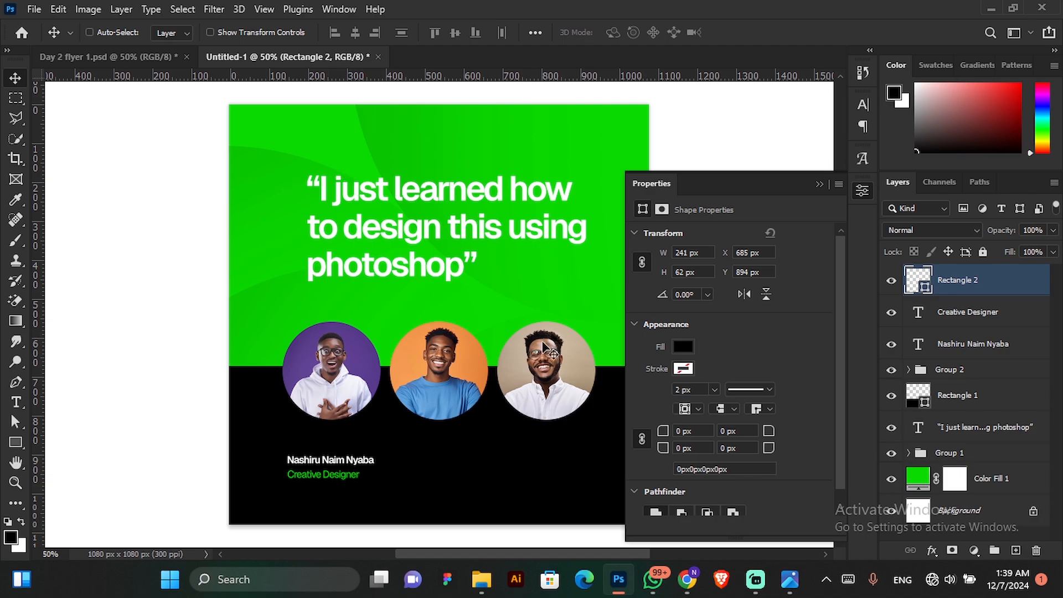
click(819, 184)
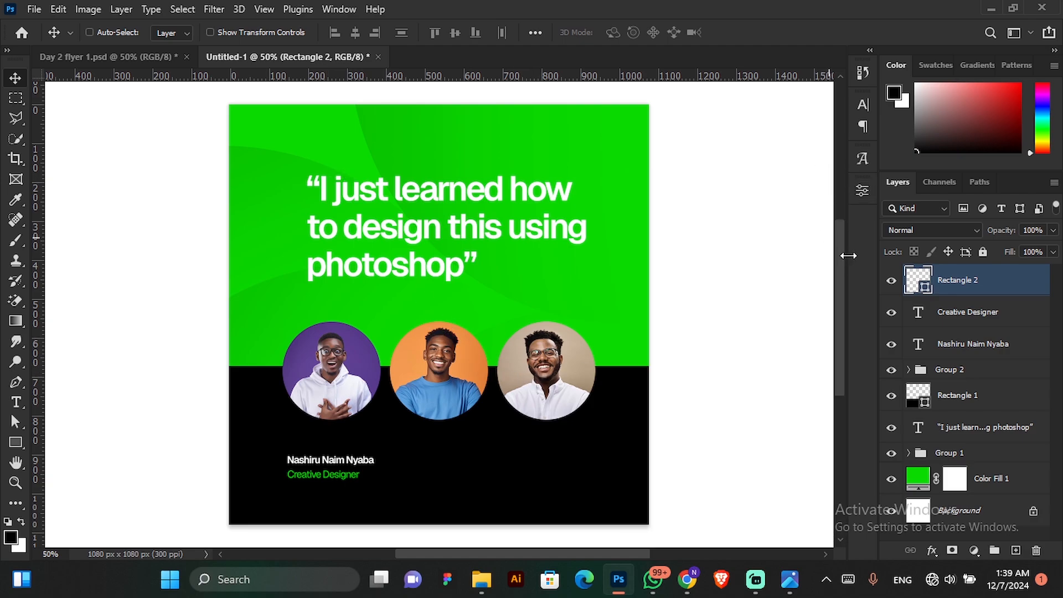
Fill the new small rectangle with green 0ada00 sampled from the flyer background.
double_click(919, 283)
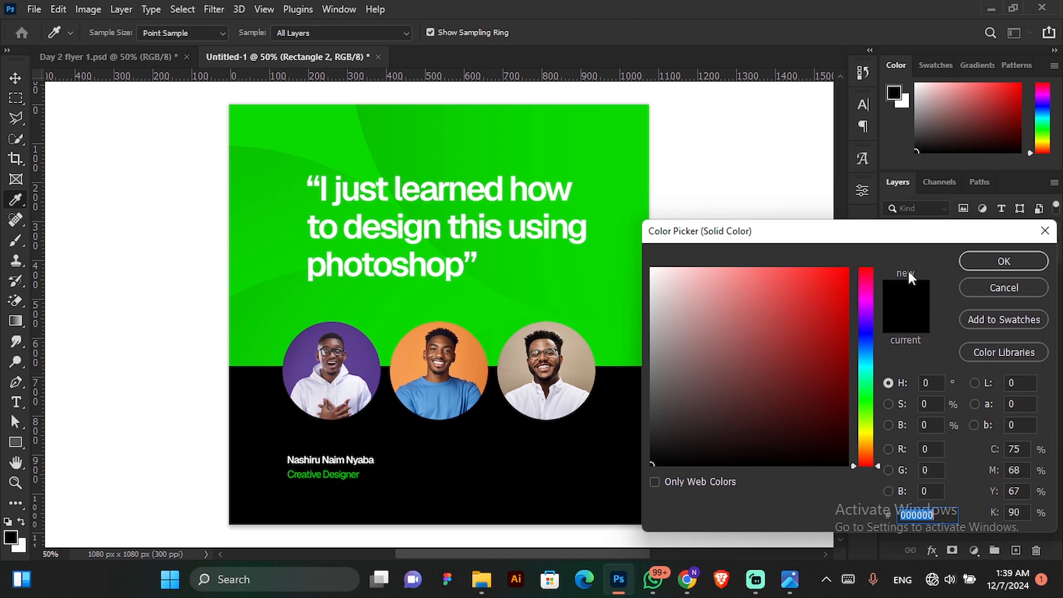
click(988, 262)
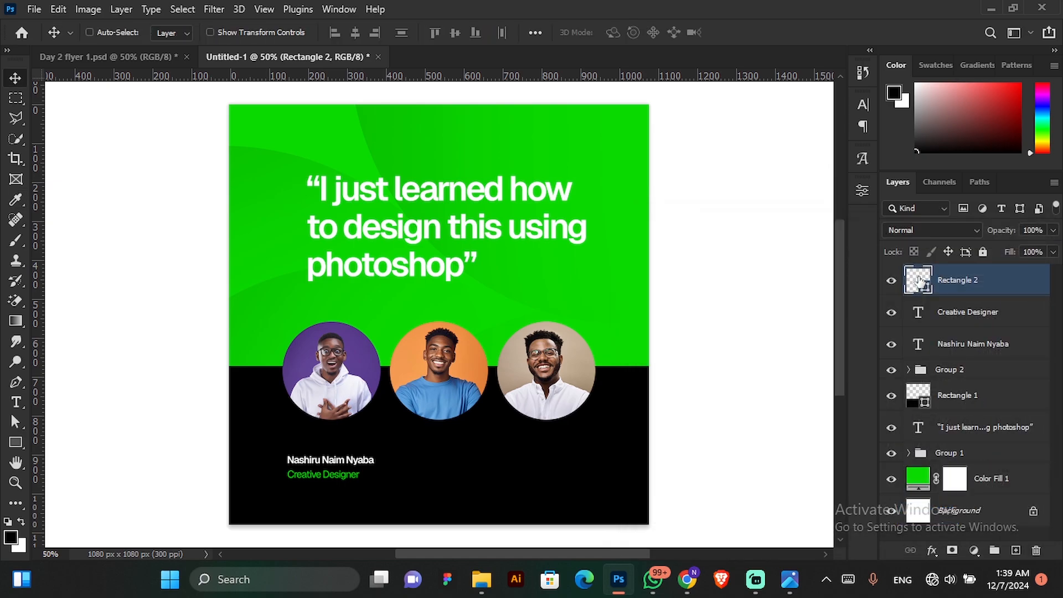
double_click(920, 282)
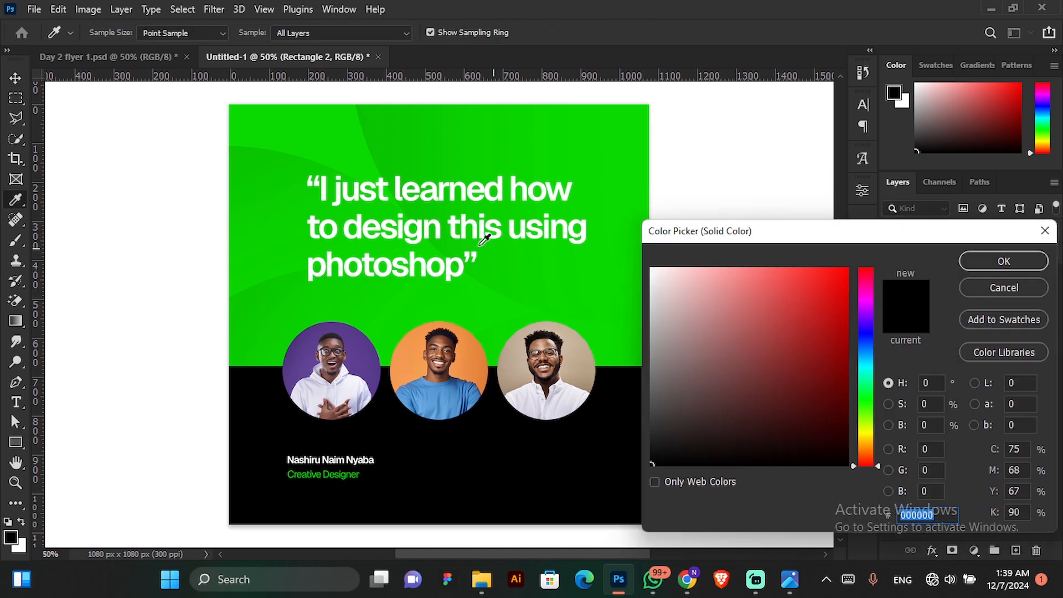
click(297, 127)
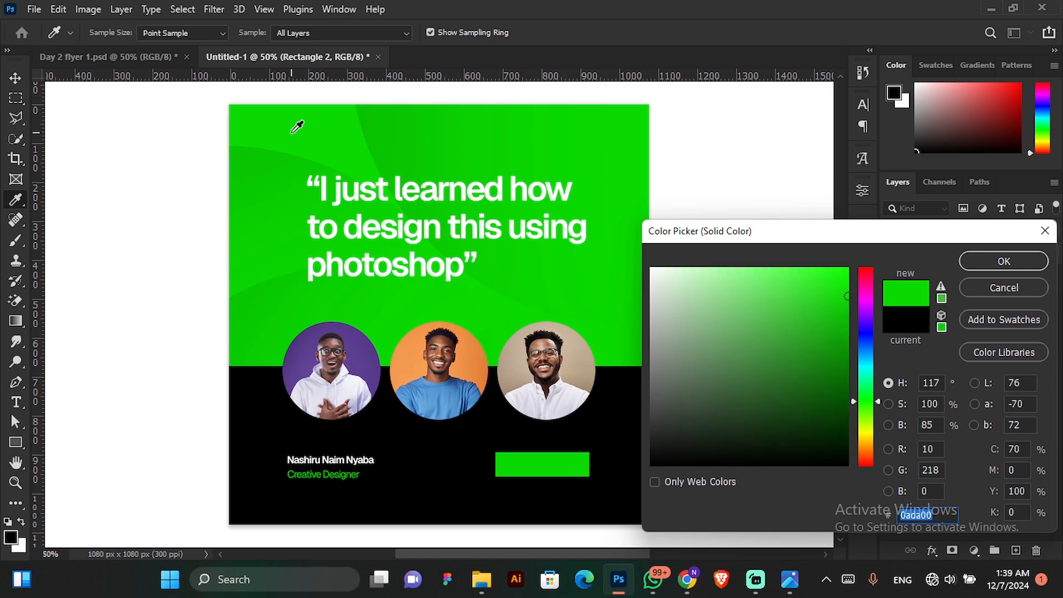
click(991, 262)
Round all four corners of the green rectangle to 31 px and close its shape properties.
click(861, 191)
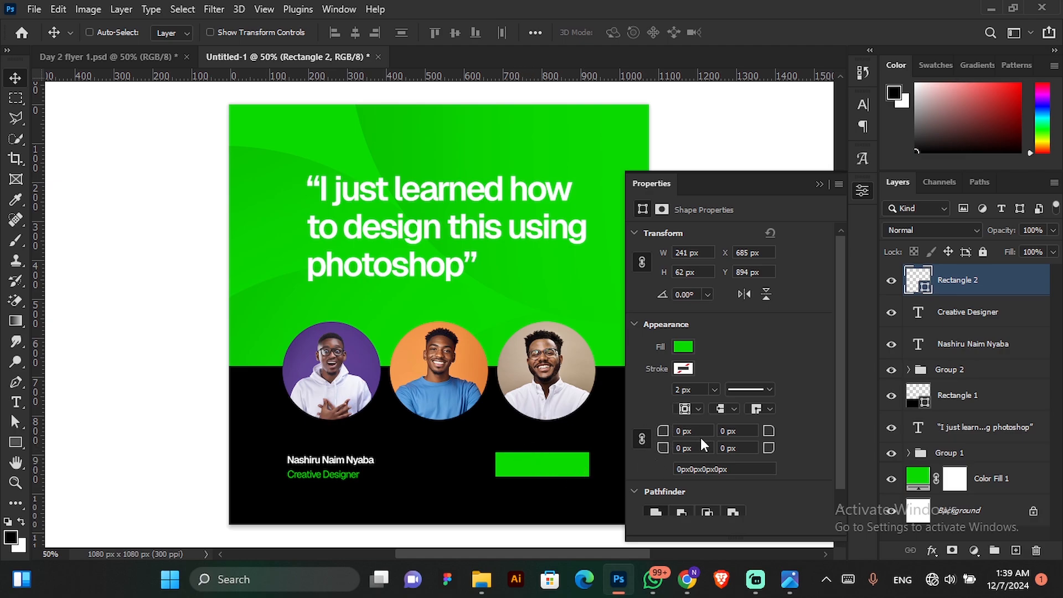
key(Tab)
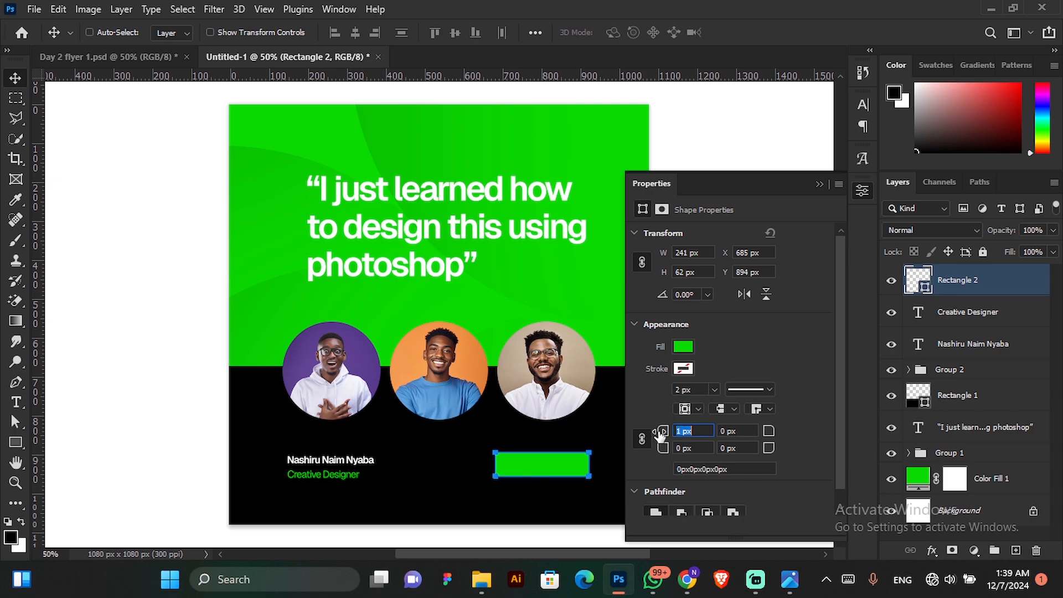
drag(658, 435, 761, 440)
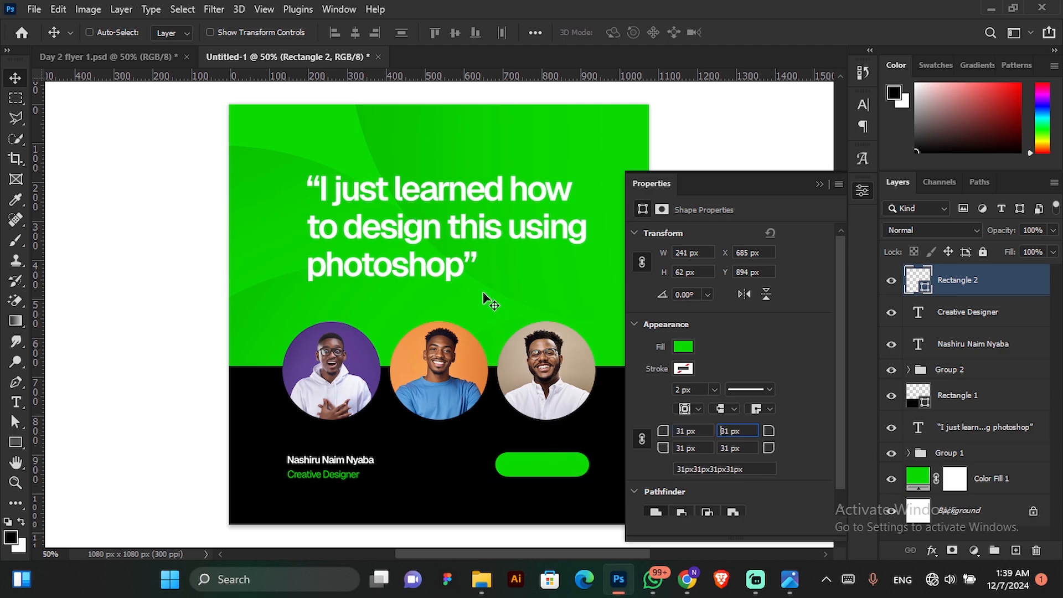
click(819, 184)
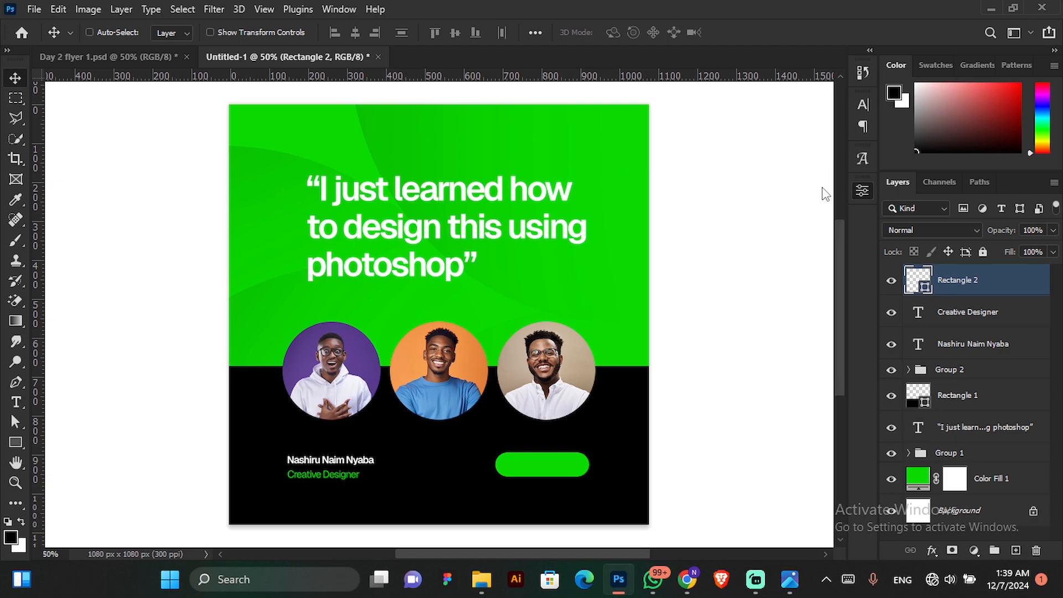
Nudge the green rounded button slightly upward and add the text "Join Us Now!" on the black area beside it.
drag(592, 450, 593, 451)
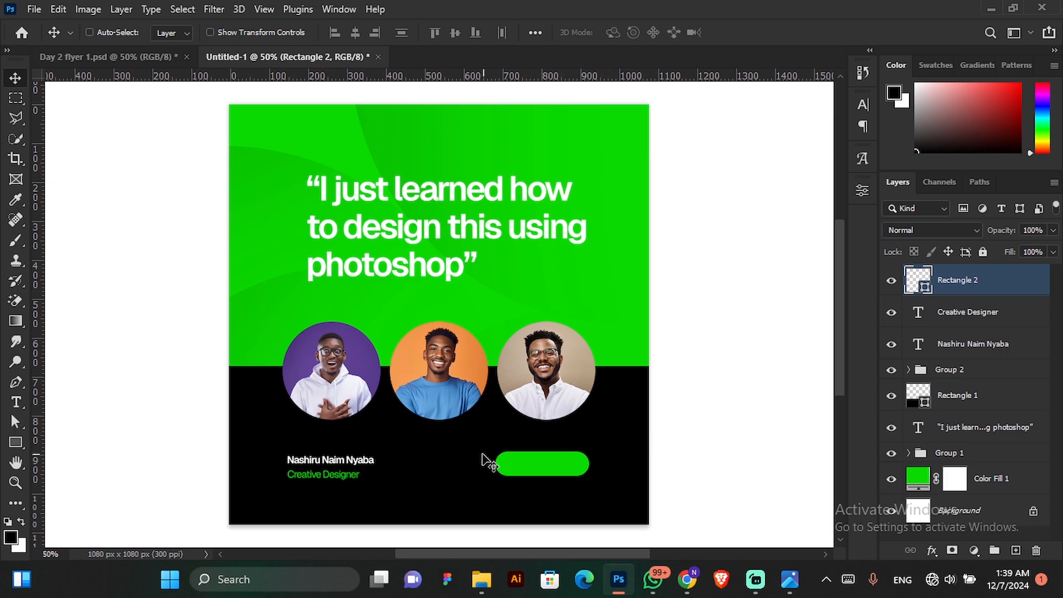
click(17, 407)
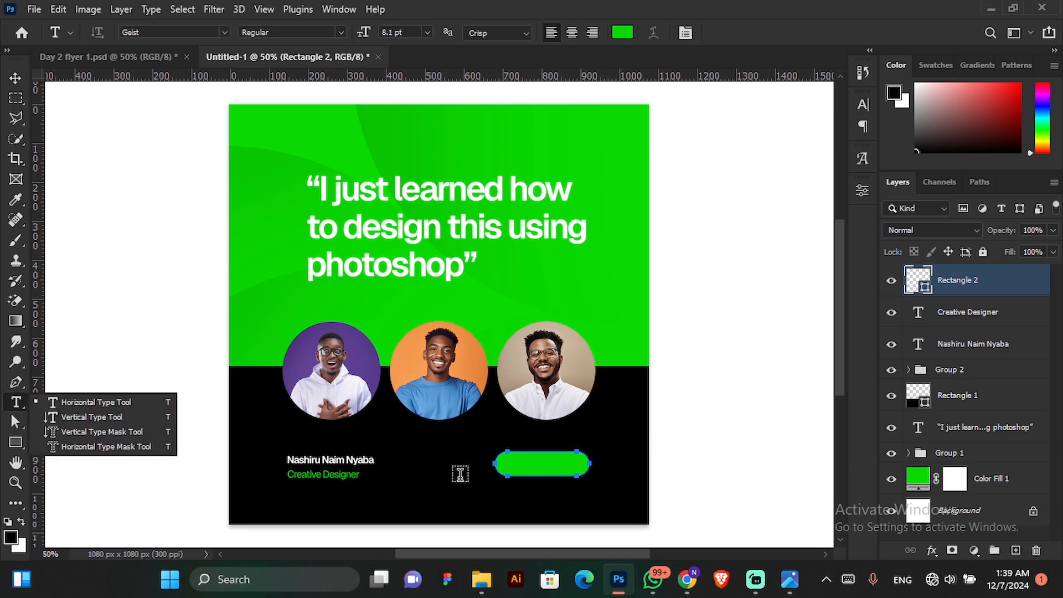
click(500, 499)
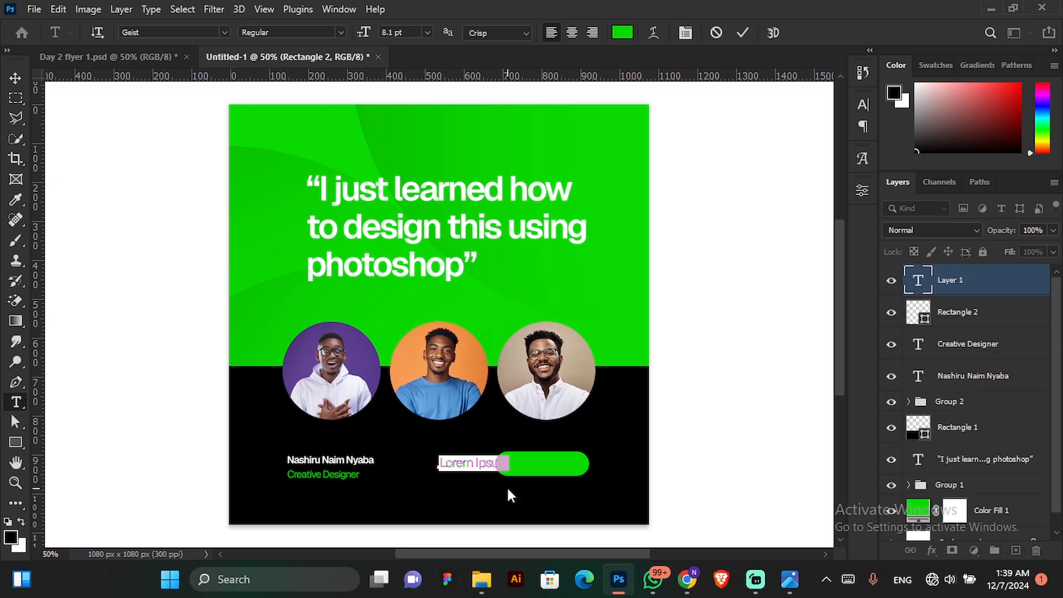
text(Join)
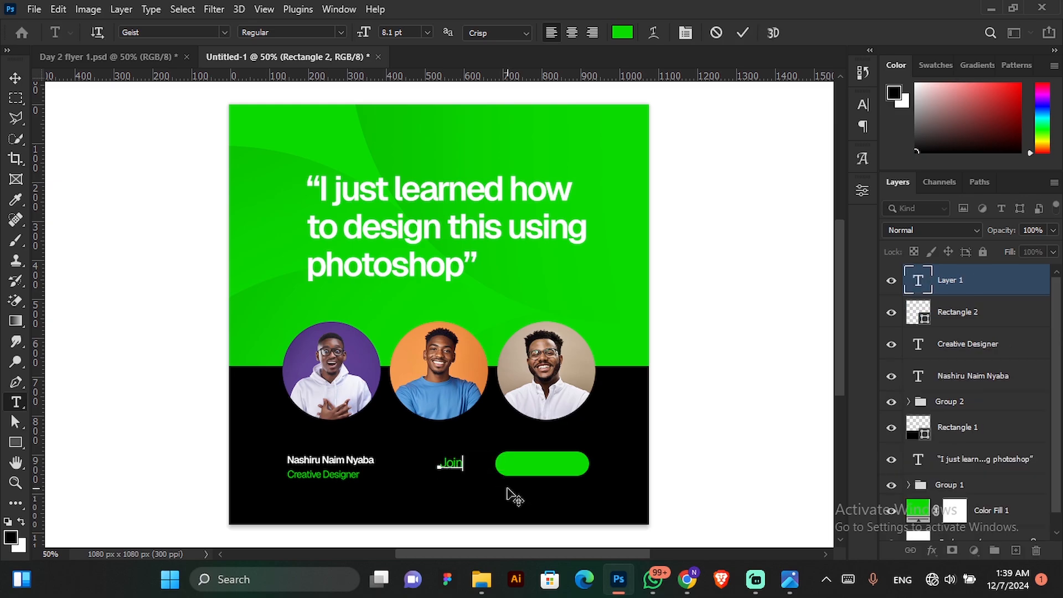
text( Us Now)
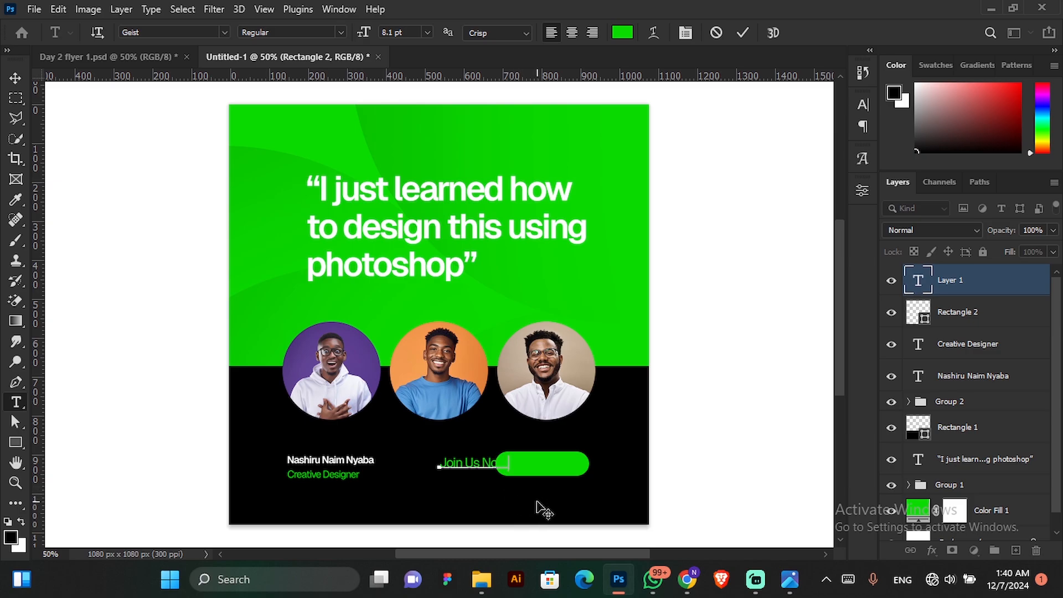
Colour the "Join Us Now!" text white (ffffff), commit the text and close the character settings.
key(ctrl+a)
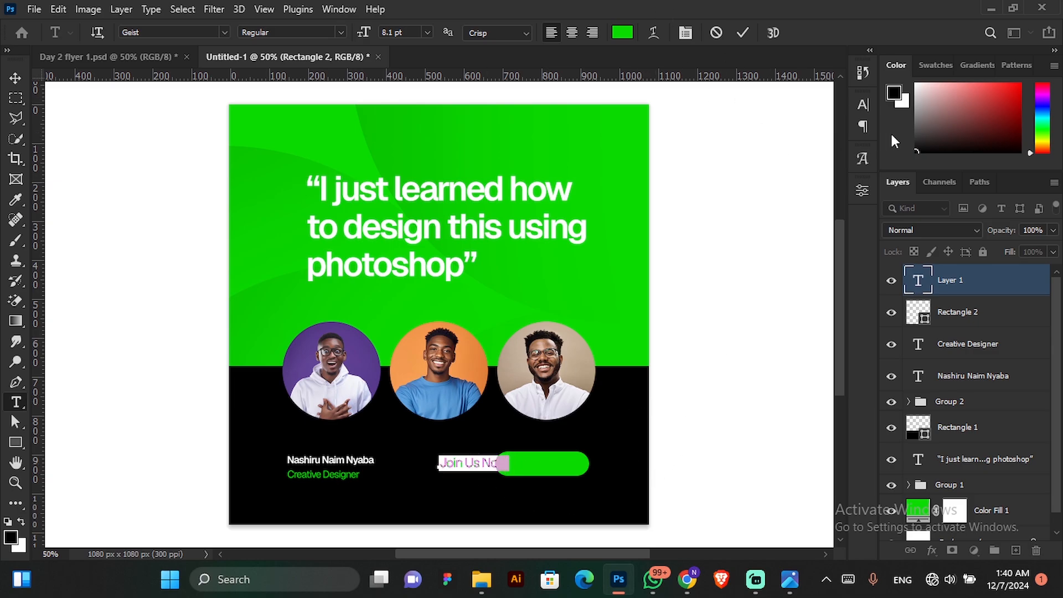
click(861, 109)
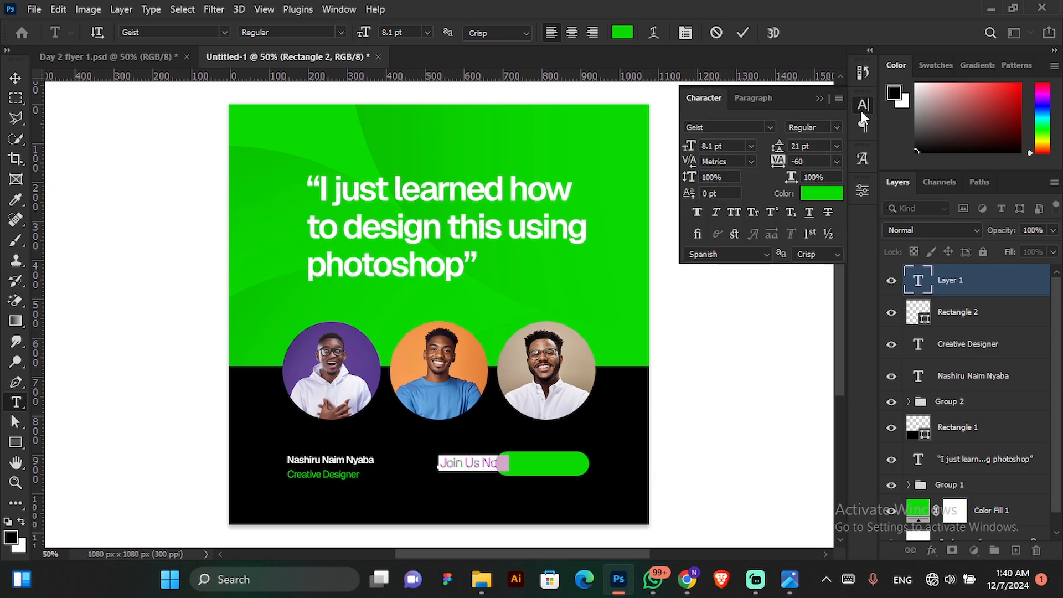
click(818, 193)
text(ffffff)
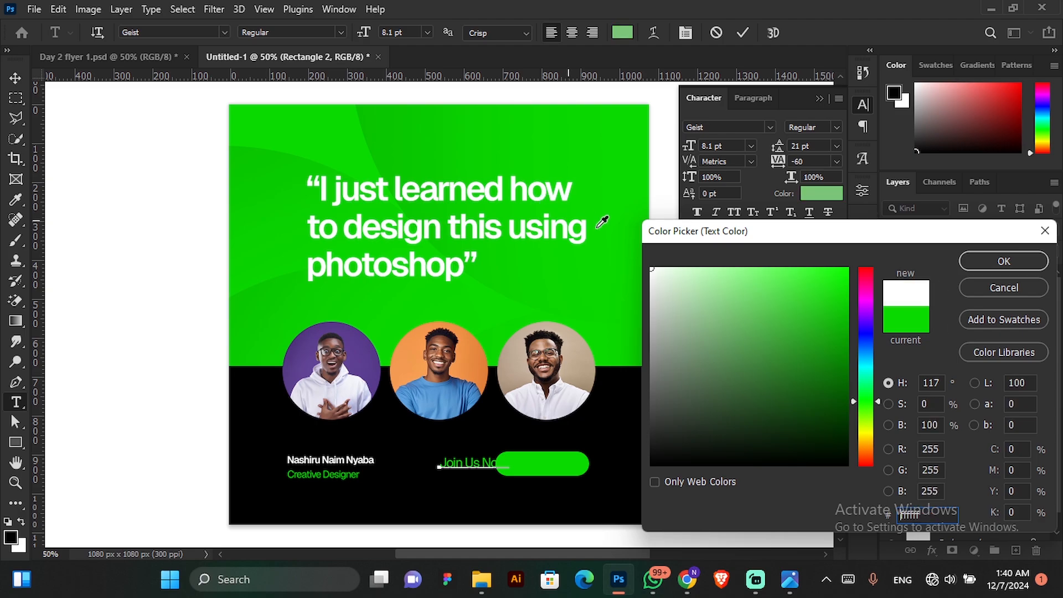
click(980, 263)
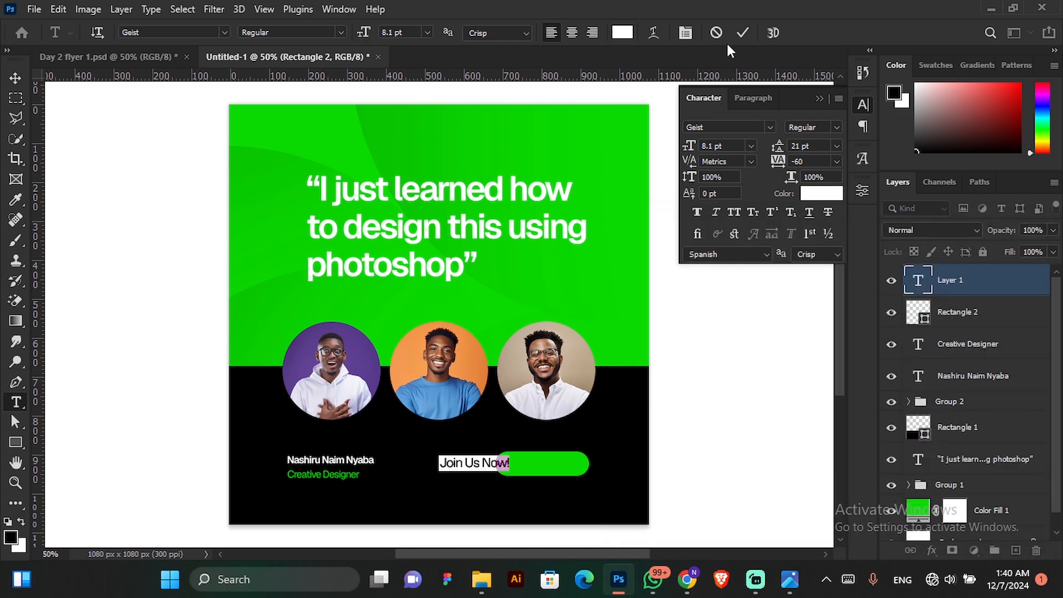
click(744, 32)
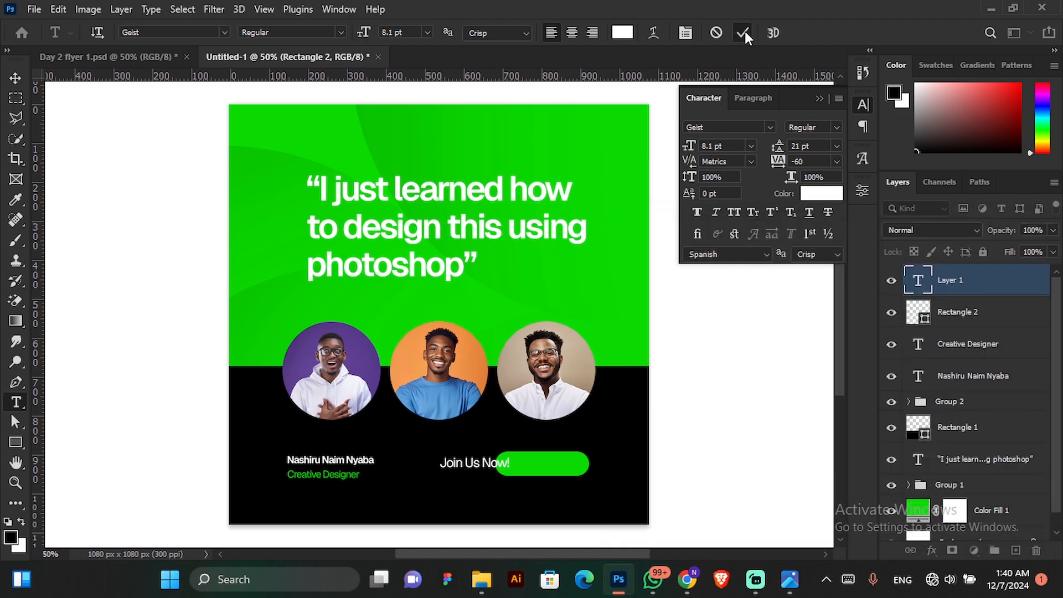
click(822, 100)
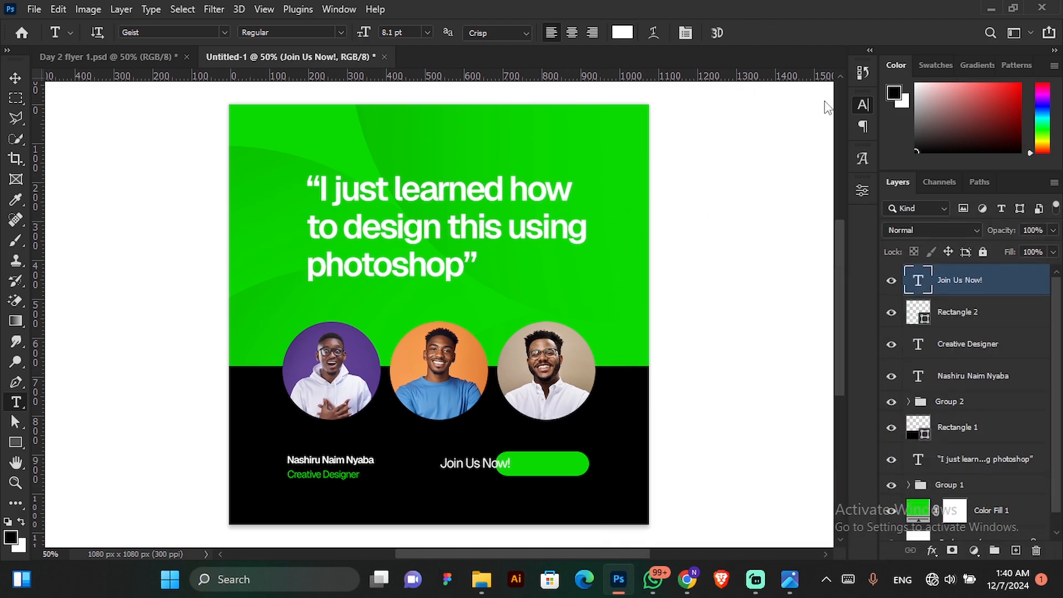
Move the "Join Us Now!" text onto the green rounded button.
click(14, 78)
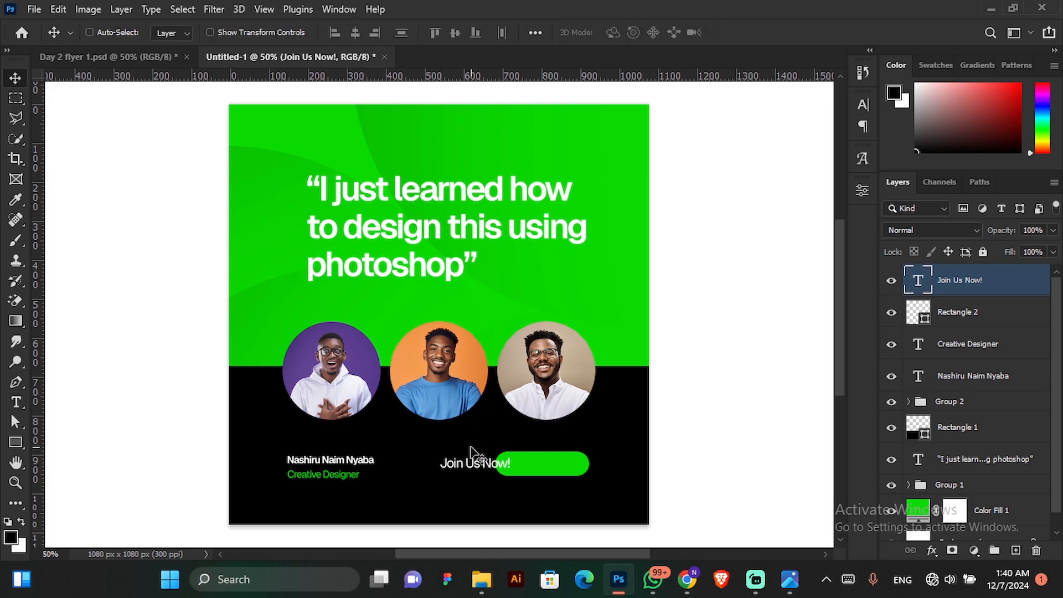
drag(472, 451, 537, 450)
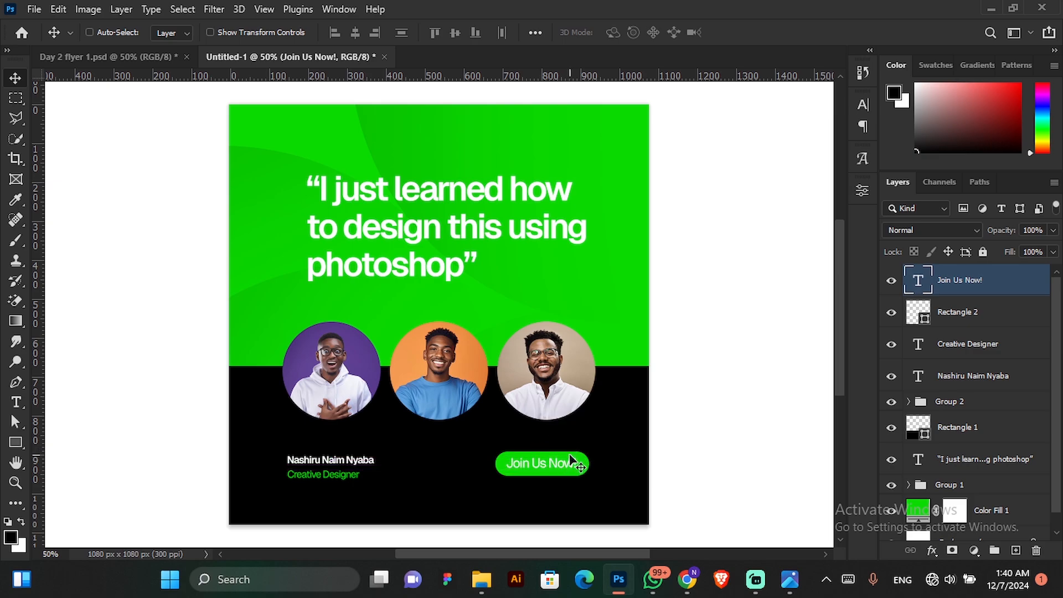
key(ctrl)
key(ctrl)
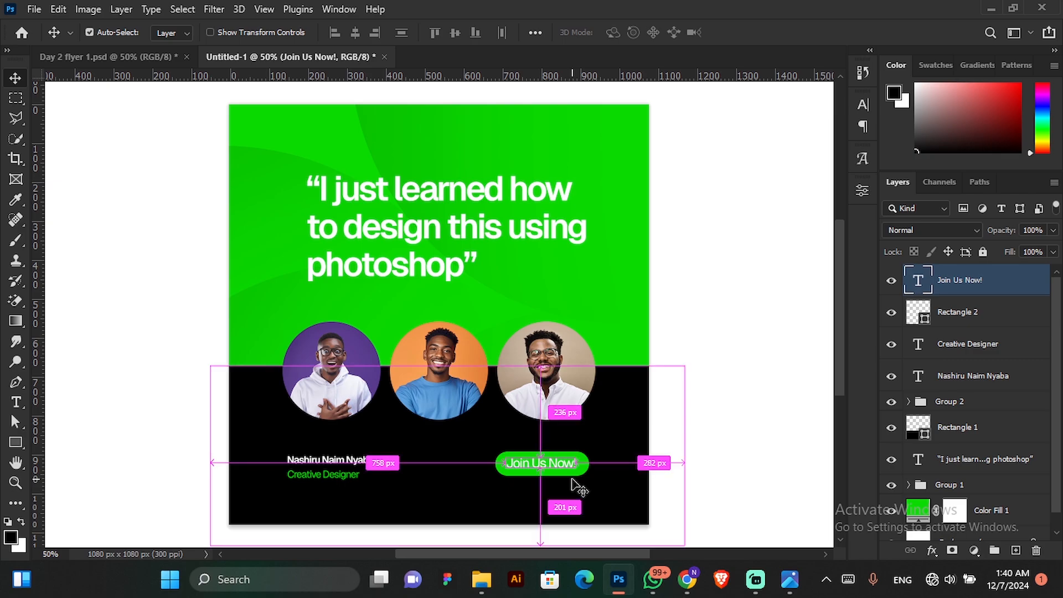
Scale the "Join Us Now!" text down to about 76% and reposition it in the middle of the green button.
key(ctrl+t)
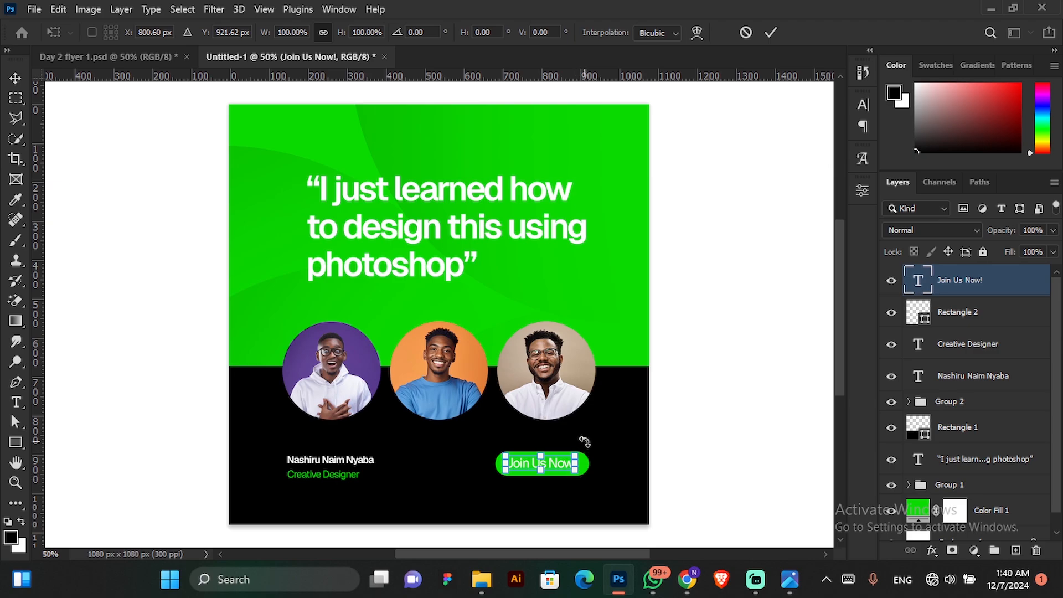
drag(578, 452, 560, 456)
click(778, 26)
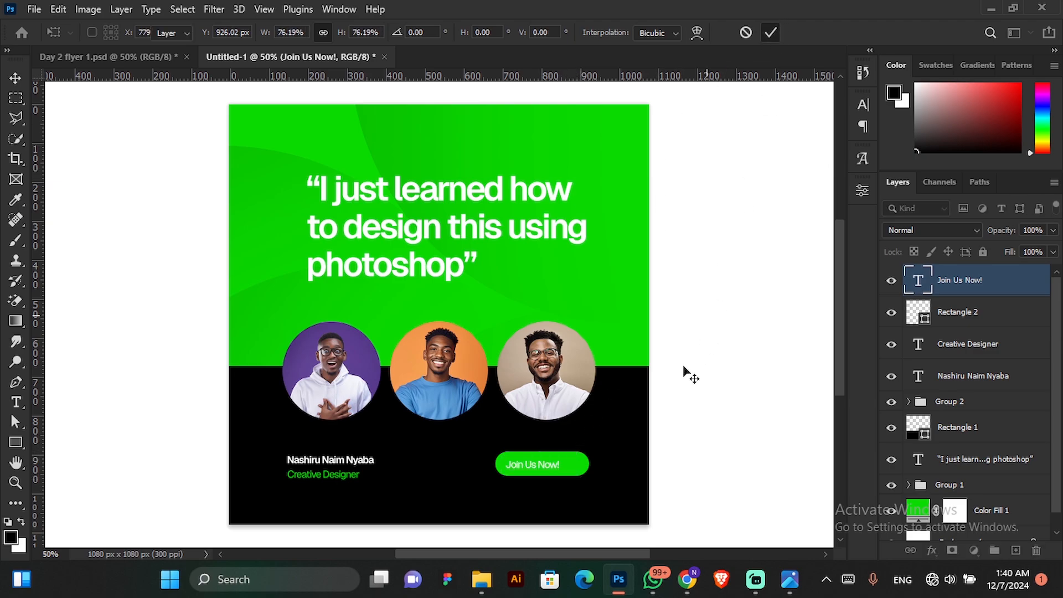
drag(628, 446, 636, 446)
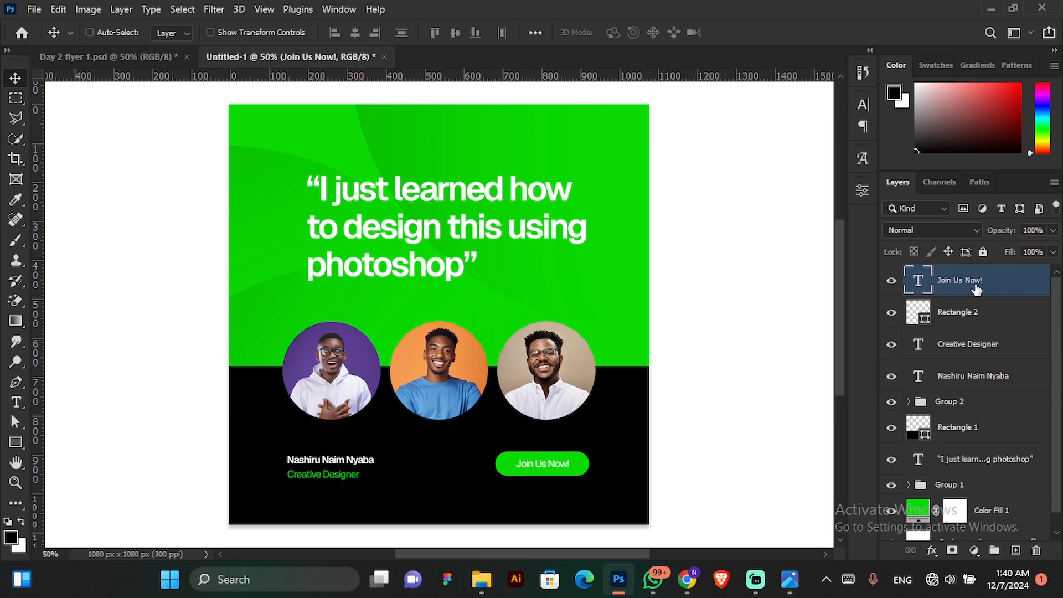
Align the "Join Us Now!" text and the green button on their vertical and horizontal centres, leaving only the text layer selected.
key(ctrl)
ctrl+click(991, 319)
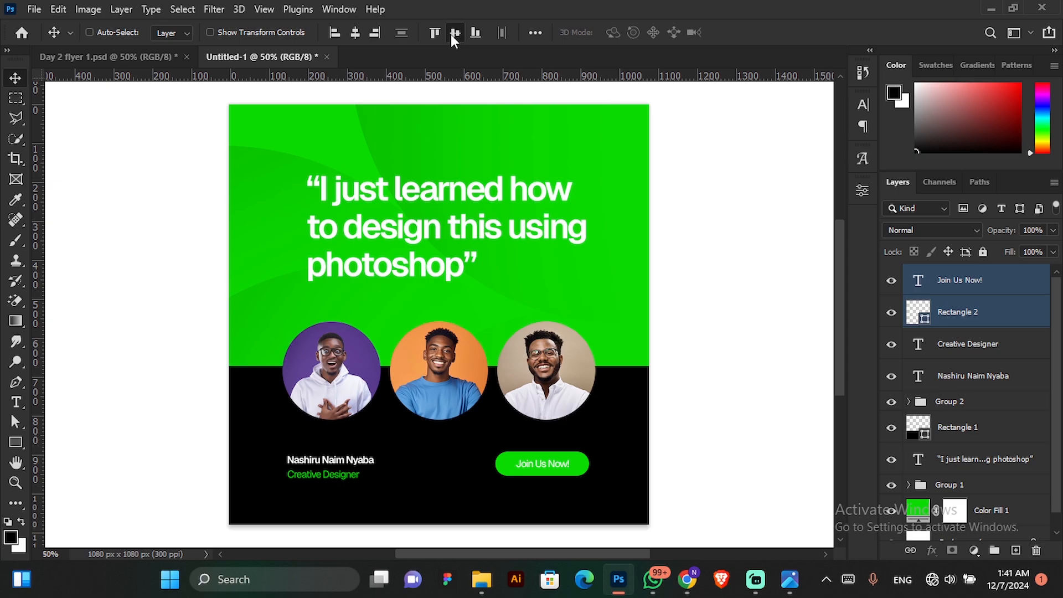
click(356, 31)
click(999, 287)
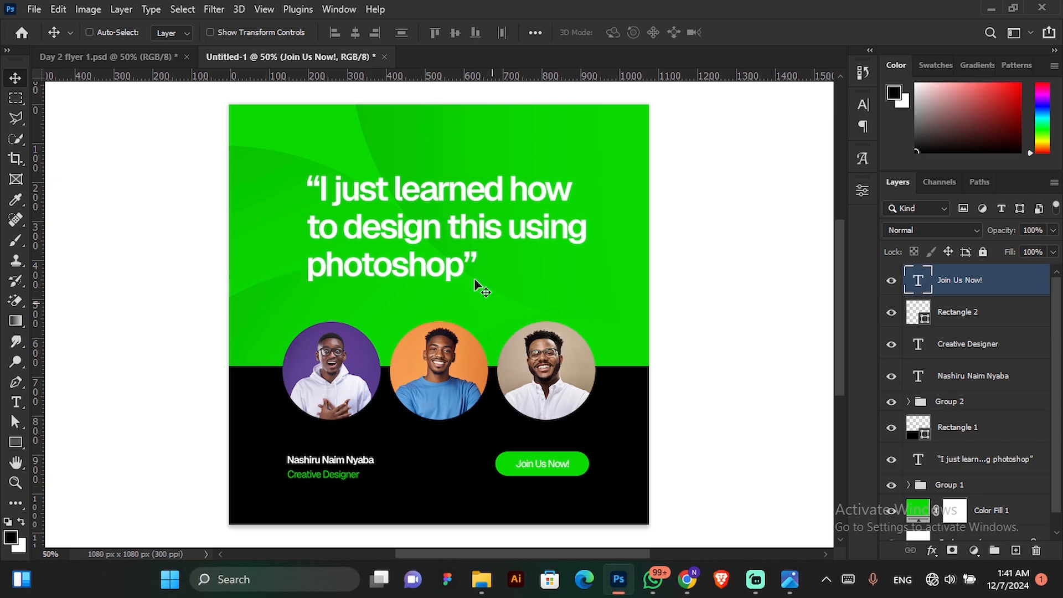
Save the flyer as a Photoshop file named Design_1 in the DESIGN TRAINING folder.
click(34, 9)
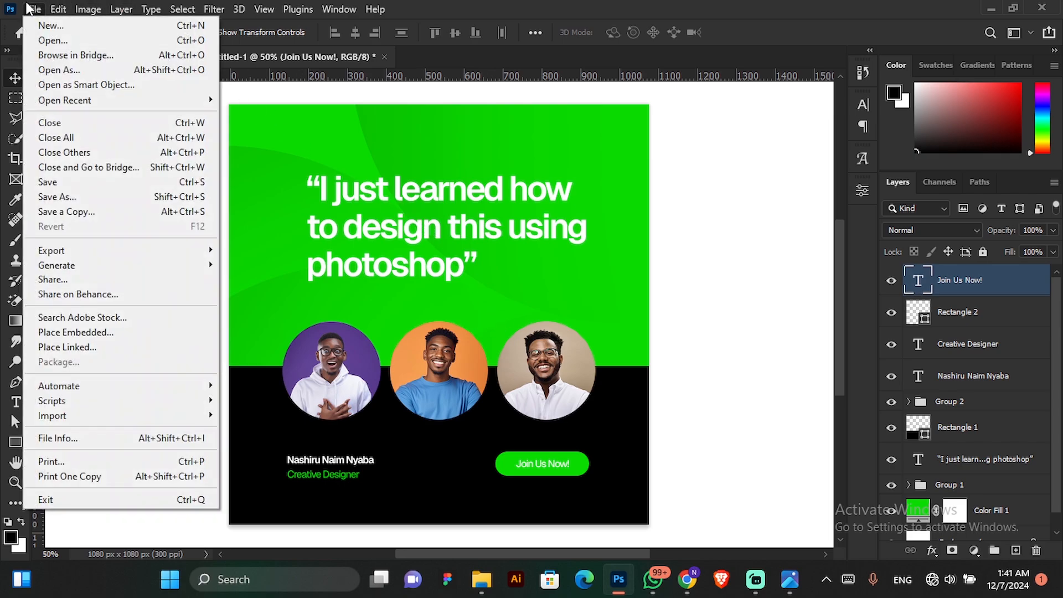
click(65, 204)
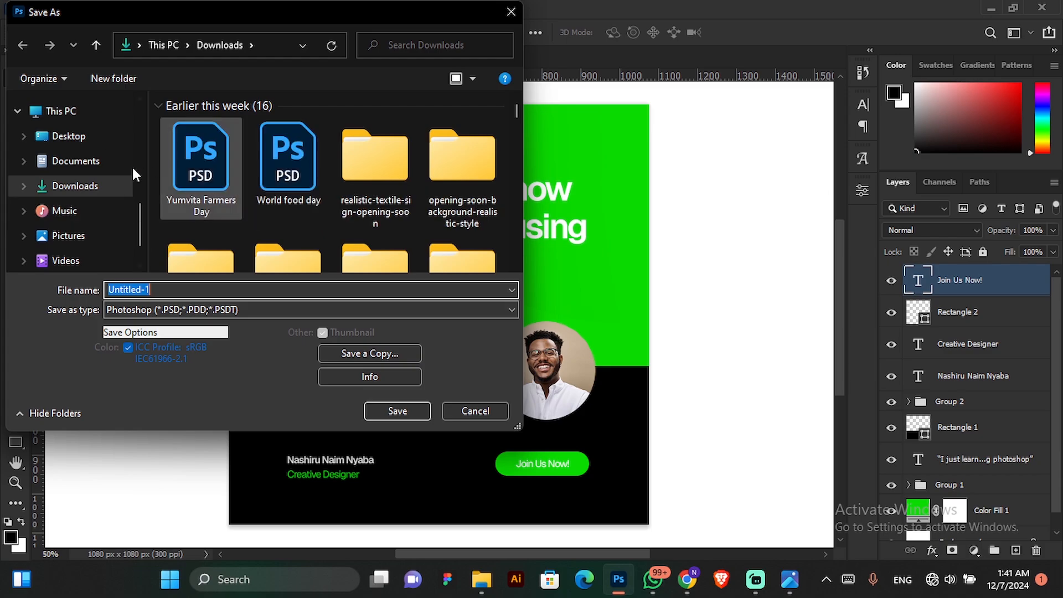
scroll(62, 210, up, 1)
scroll(56, 188, up, 3)
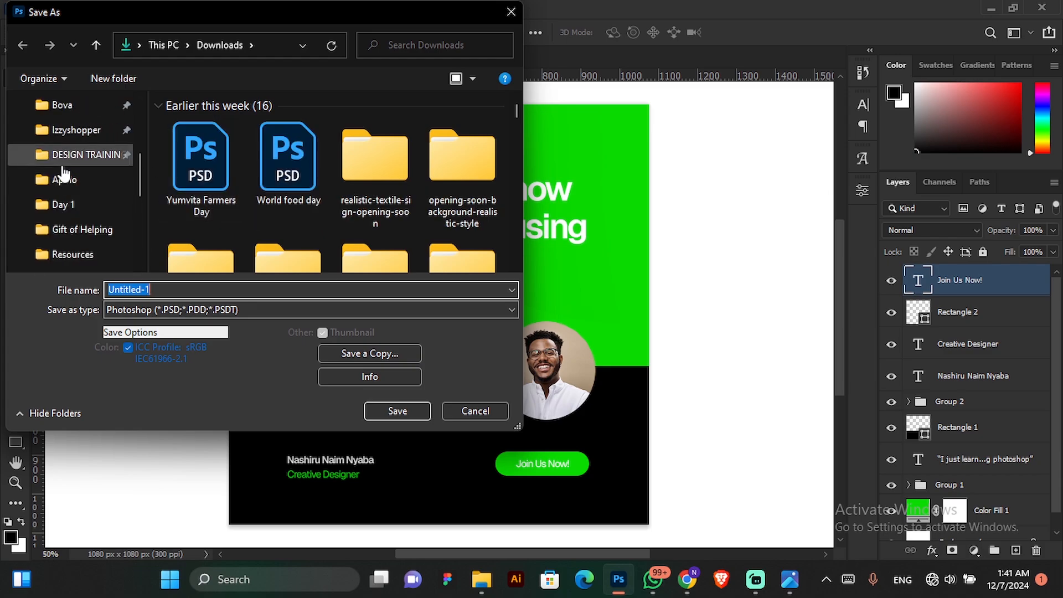
click(75, 160)
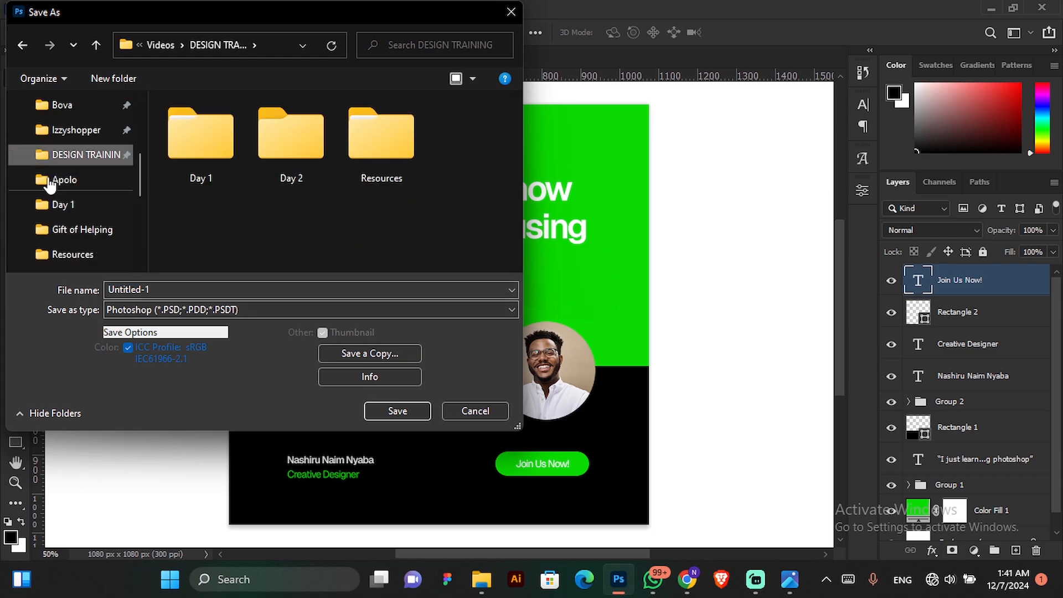
click(168, 287)
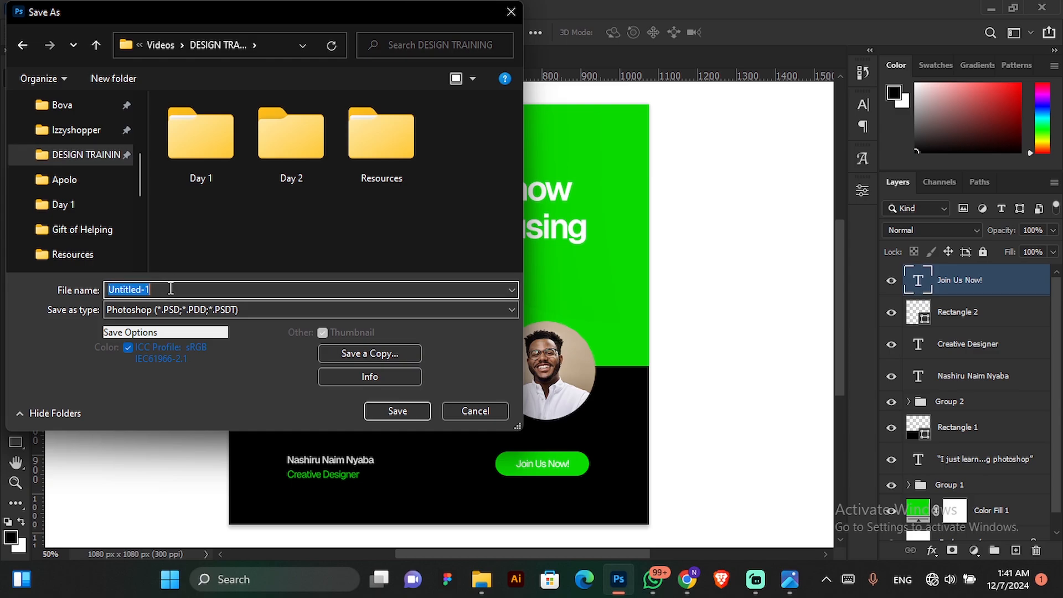
text(Design_1)
click(183, 310)
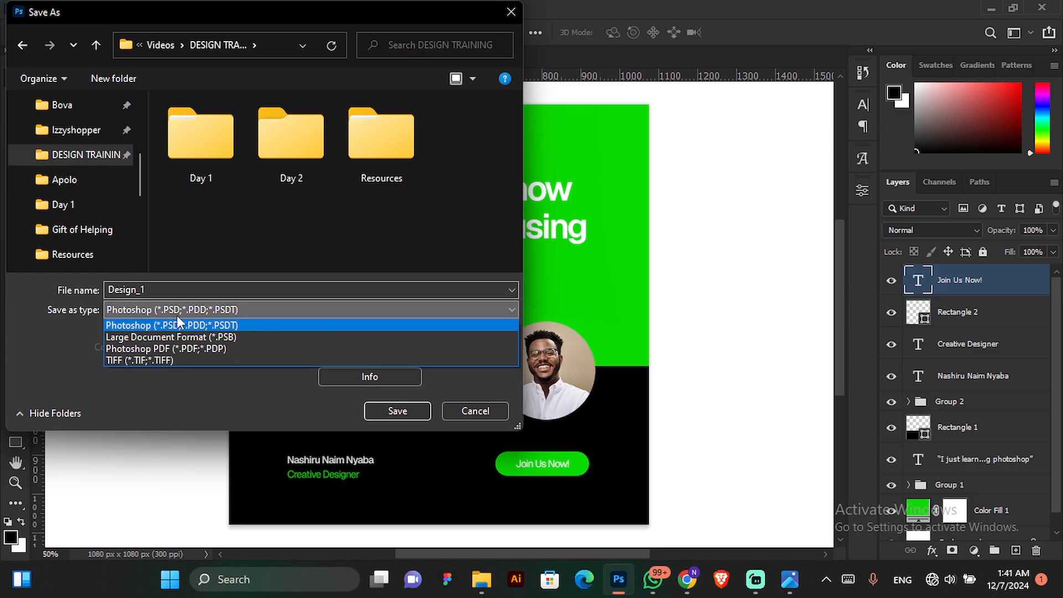
click(220, 306)
click(387, 403)
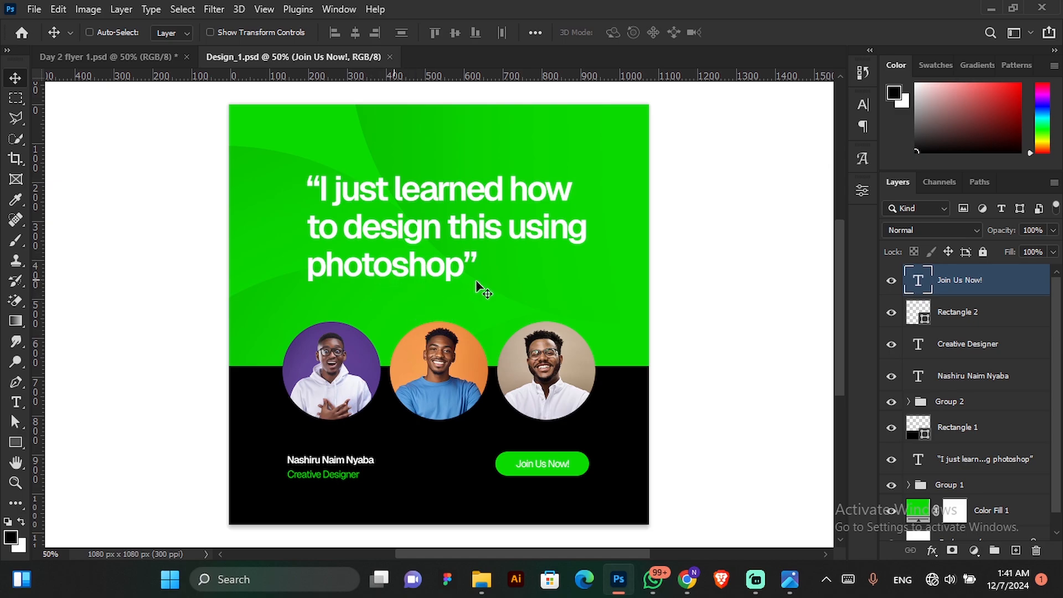
Set up a JPG export of the flyer with Great quality and Bicubic Sharper resampling.
click(34, 9)
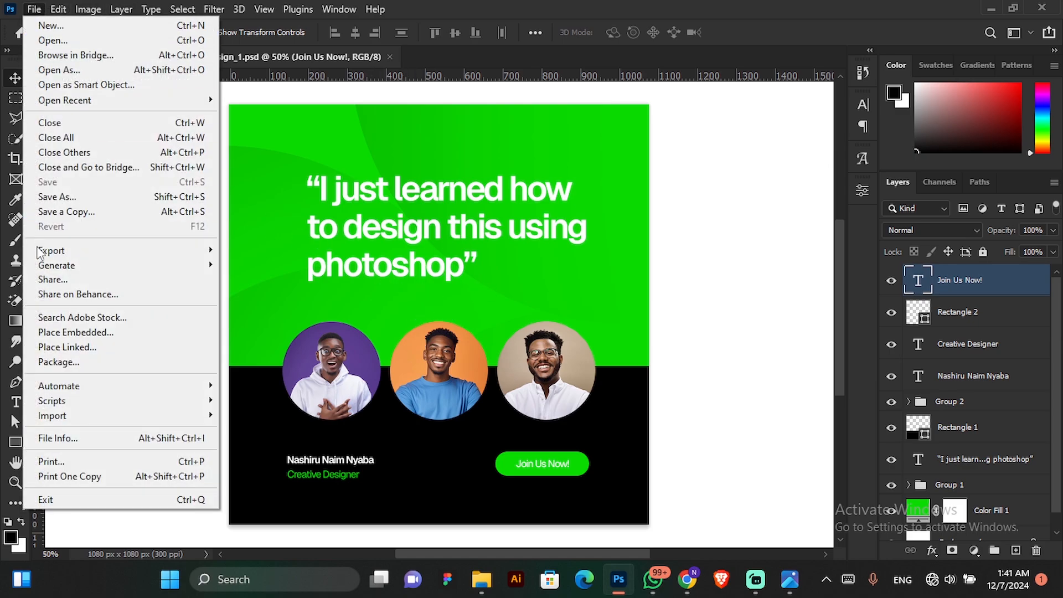
mouse_move(159, 251)
click(281, 265)
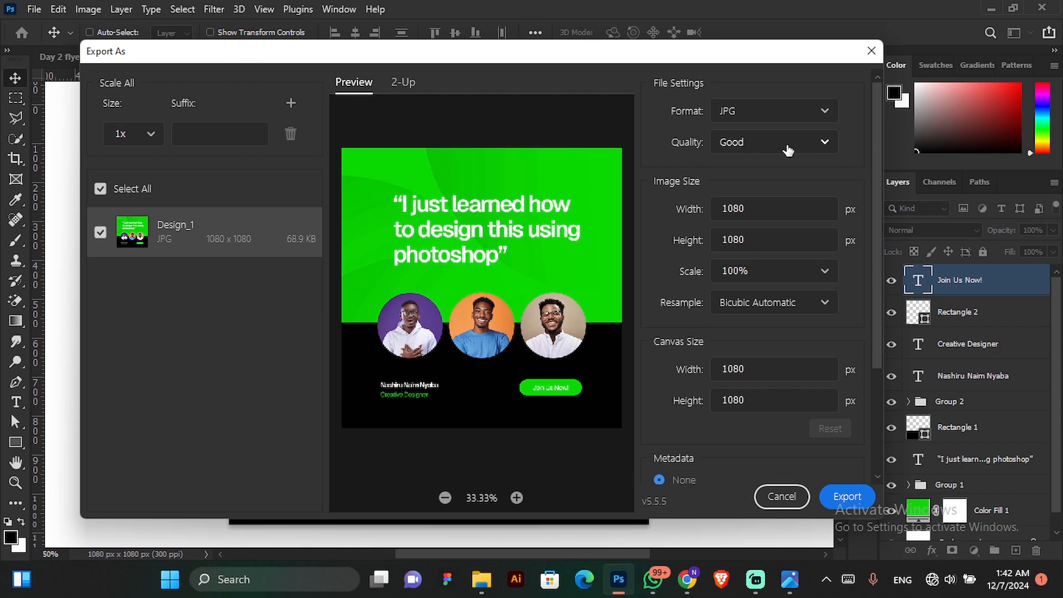
click(817, 158)
click(747, 328)
click(798, 303)
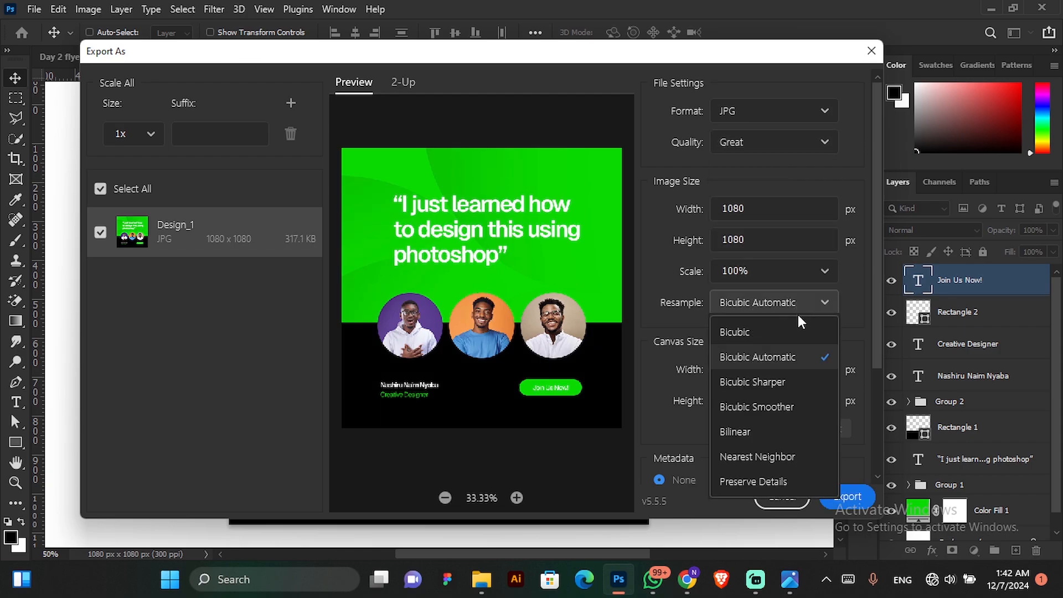
click(773, 390)
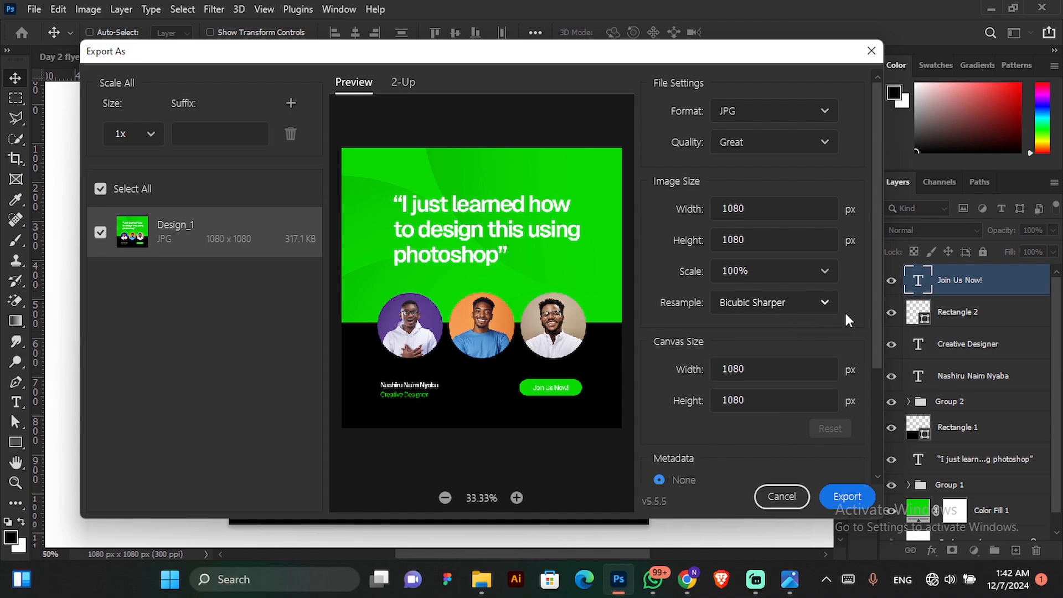
scroll(865, 314, down, 3)
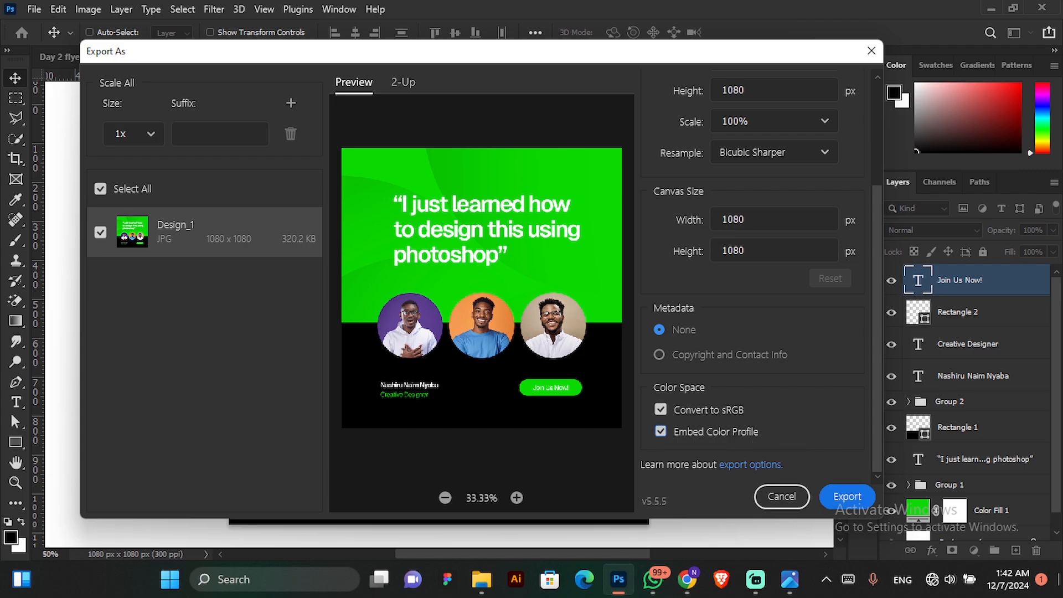
Export the flyer as the JPG Design_1 into the DESIGN TRAINING folder.
click(842, 495)
scroll(179, 293, down, 3)
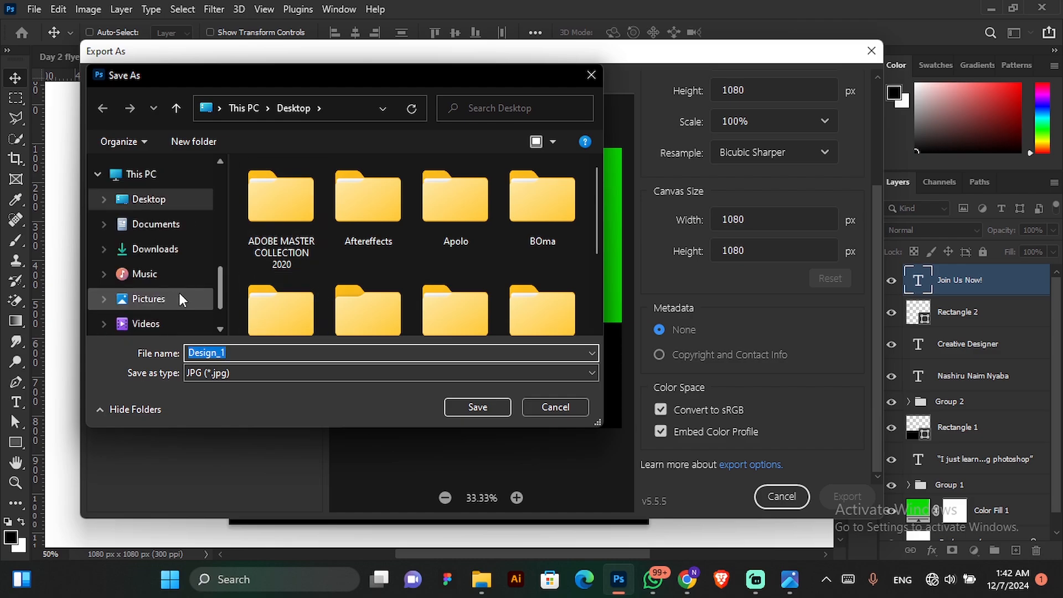
scroll(158, 229, up, 5)
click(149, 267)
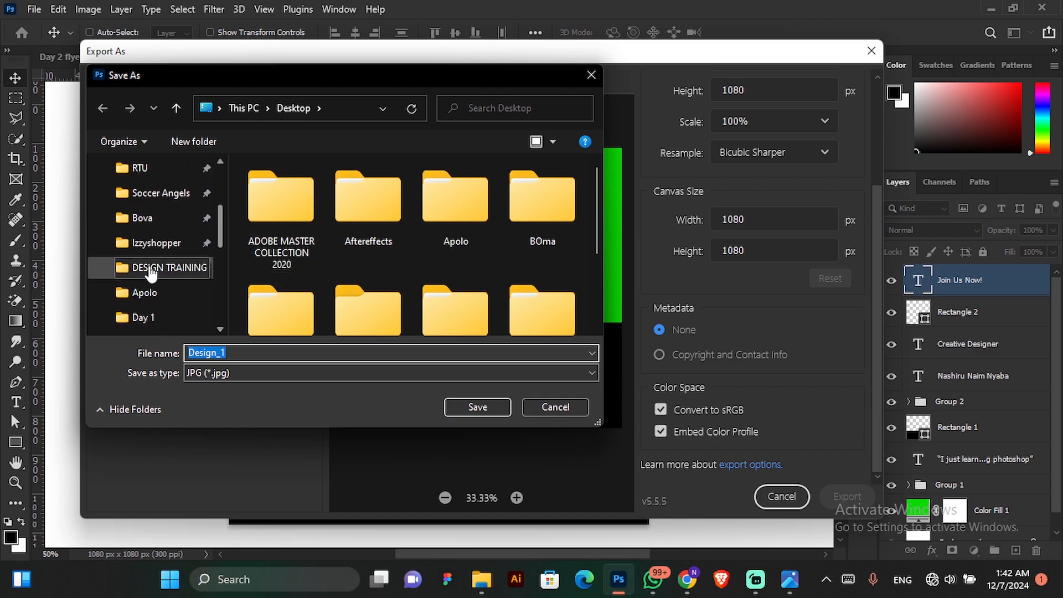
click(477, 407)
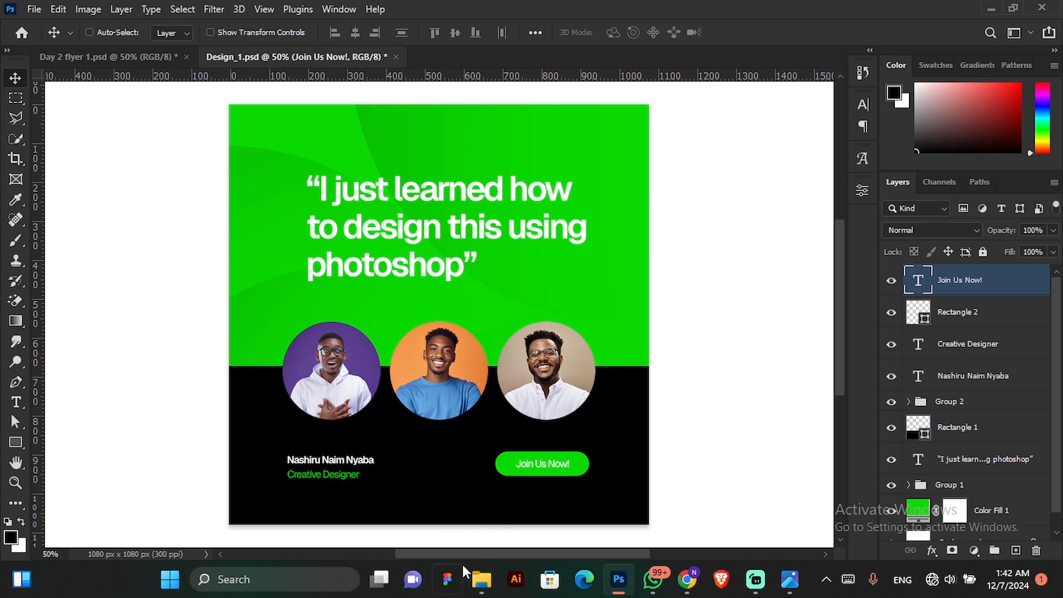
Switch to File Explorer and select the exported Design_1 image in the DESIGN TRAINING folder.
click(470, 581)
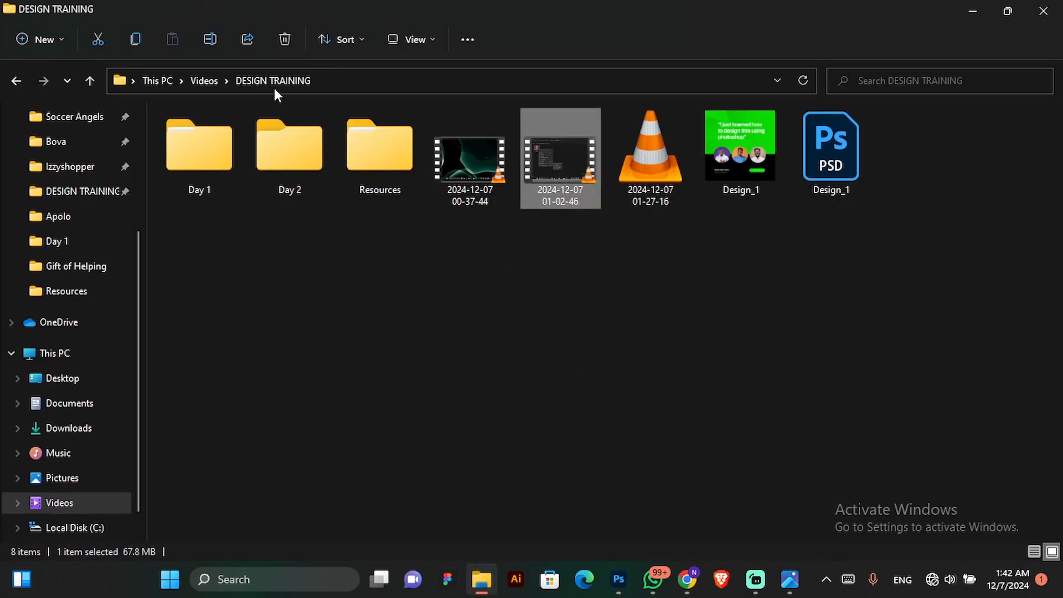
click(749, 168)
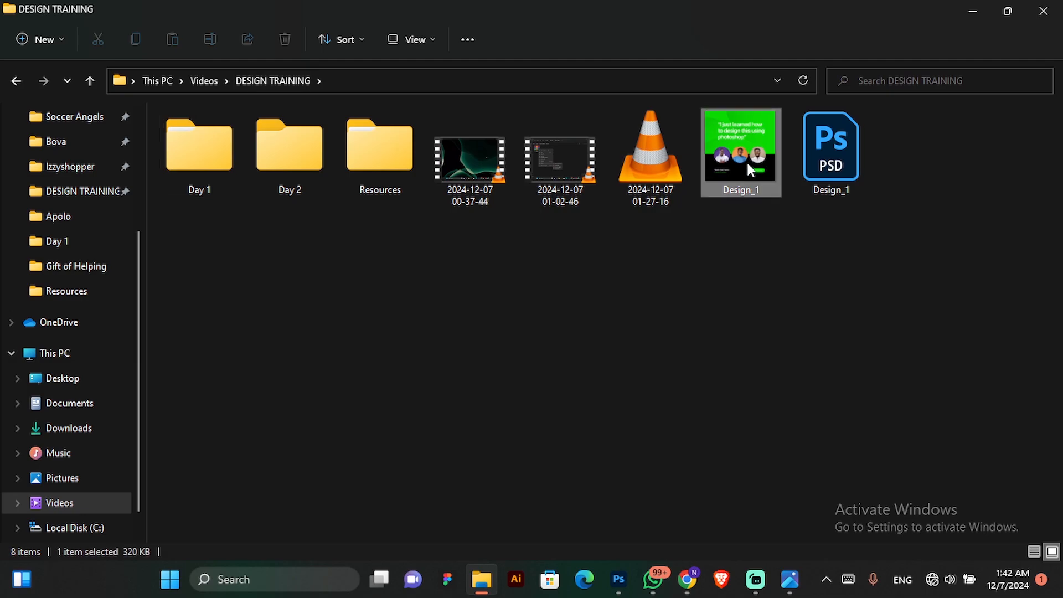